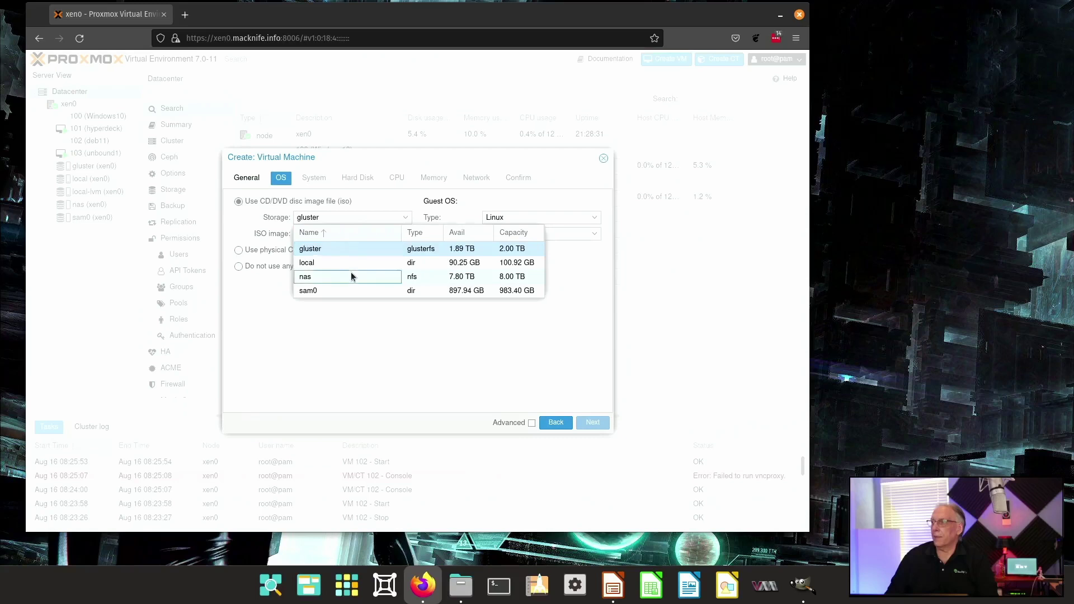
- Select debian-live-11.0.0-amd64-gnome.iso from the nas storage as the installation image and set the graphic card to SPICE
click(405, 233)
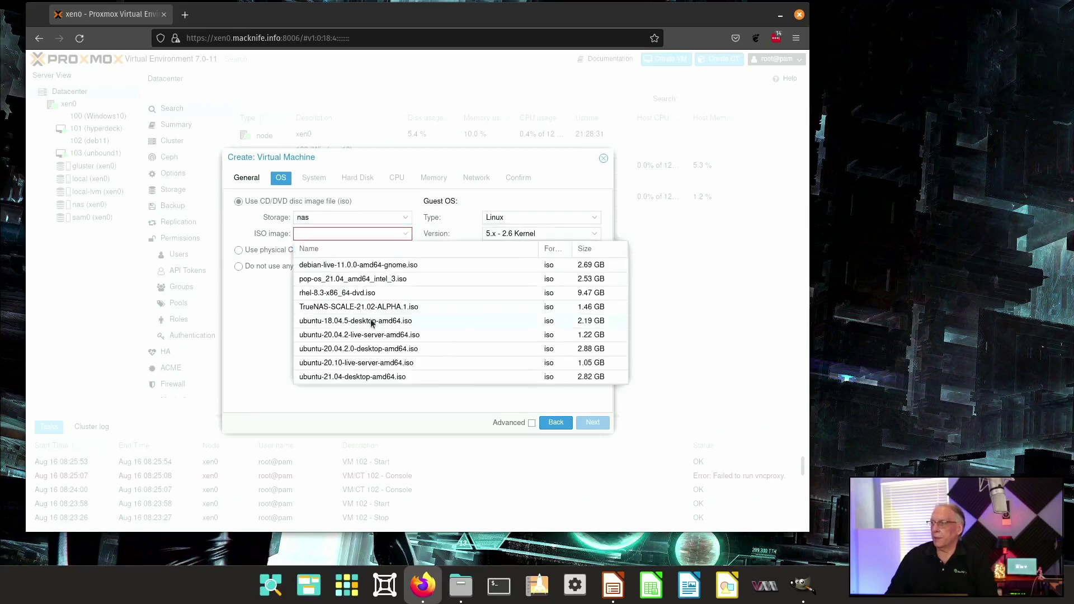
click(359, 268)
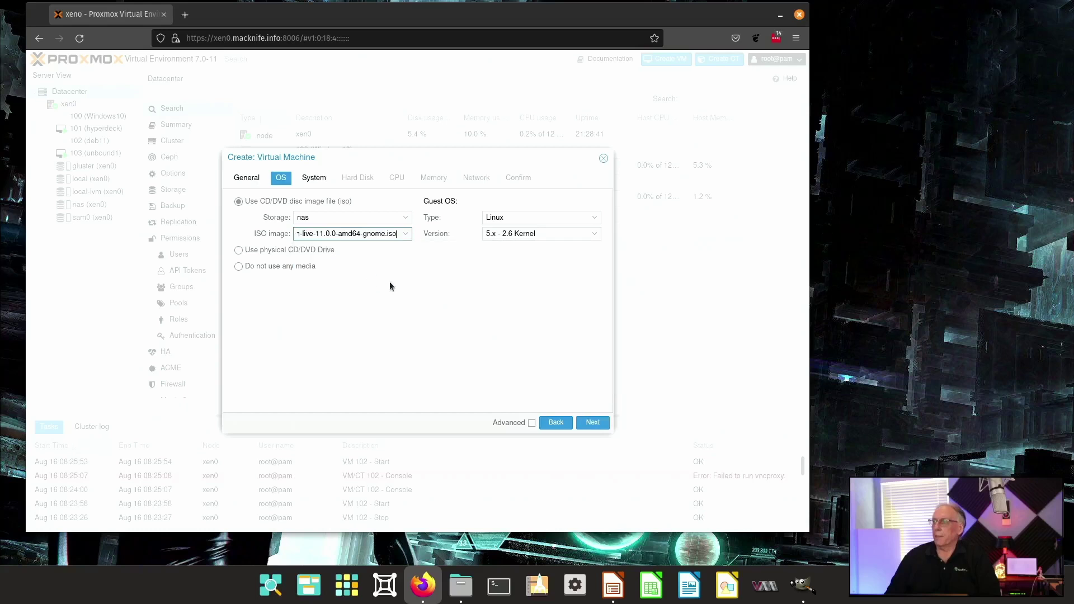
click(593, 423)
click(402, 205)
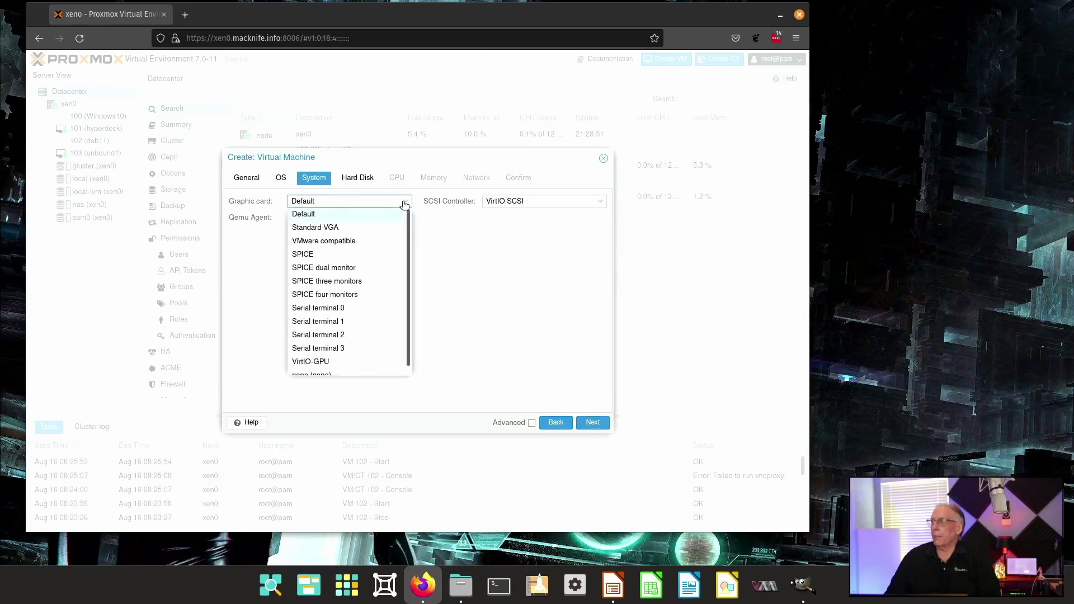
click(348, 255)
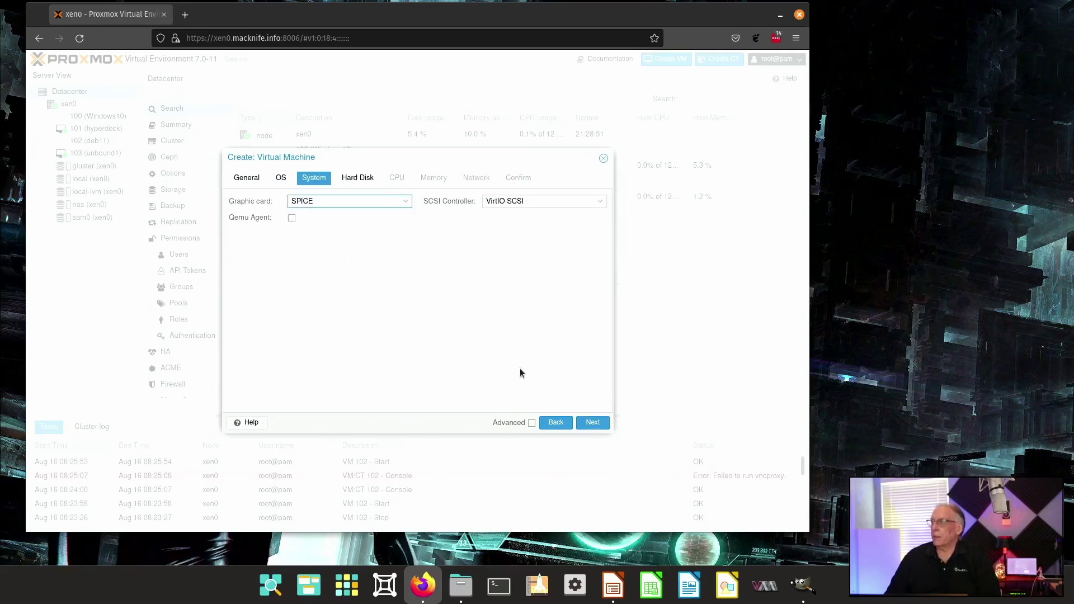
click(589, 421)
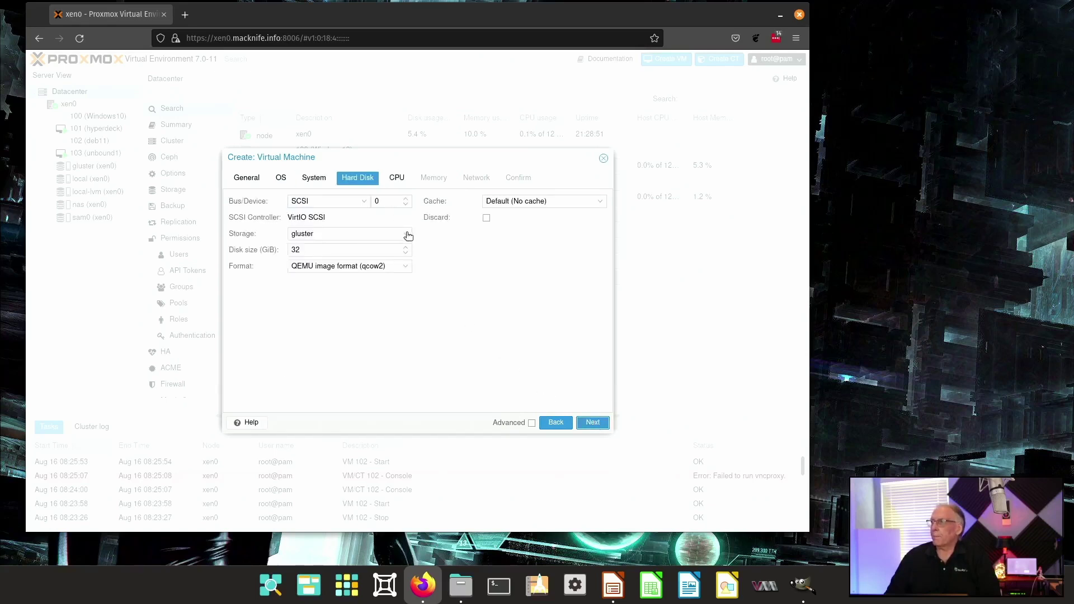
- Place the virtual hard disk on the sam0 storage and give the machine 2 CPU sockets with 2 cores
click(405, 233)
click(337, 306)
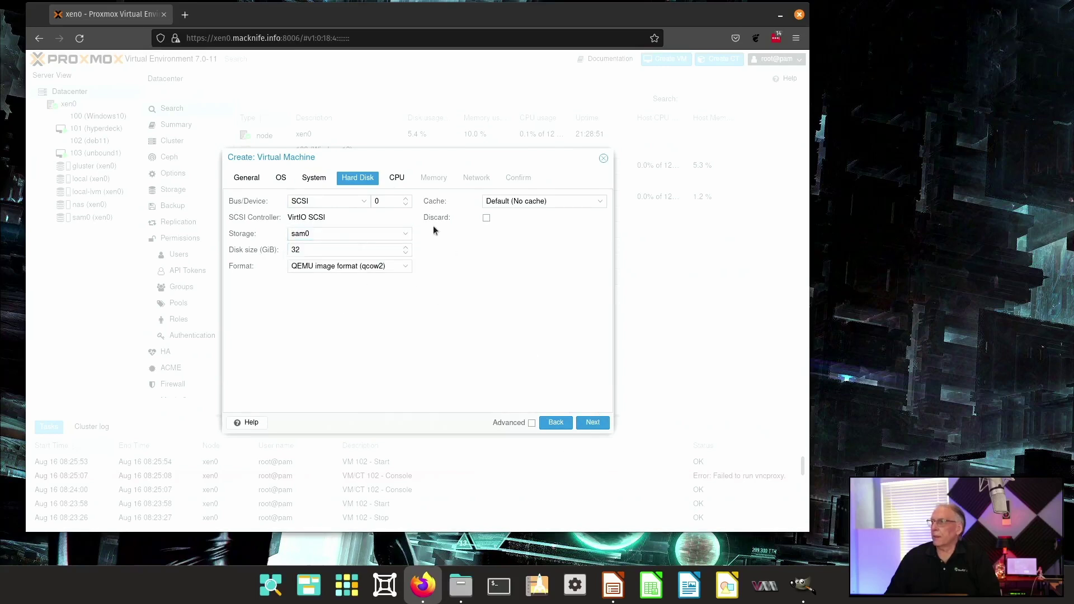
click(592, 422)
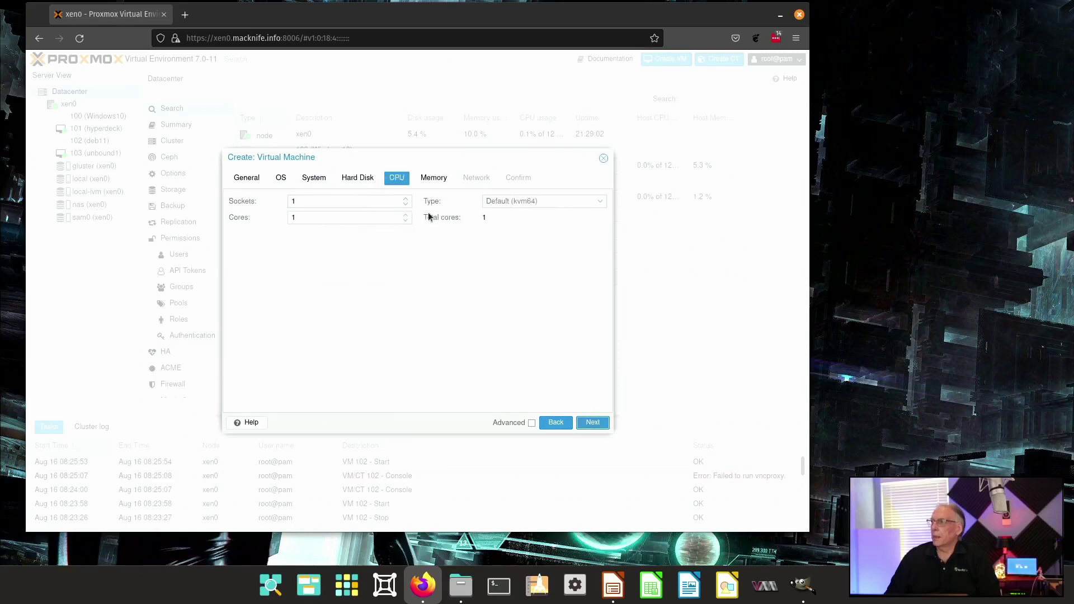
click(405, 198)
click(406, 215)
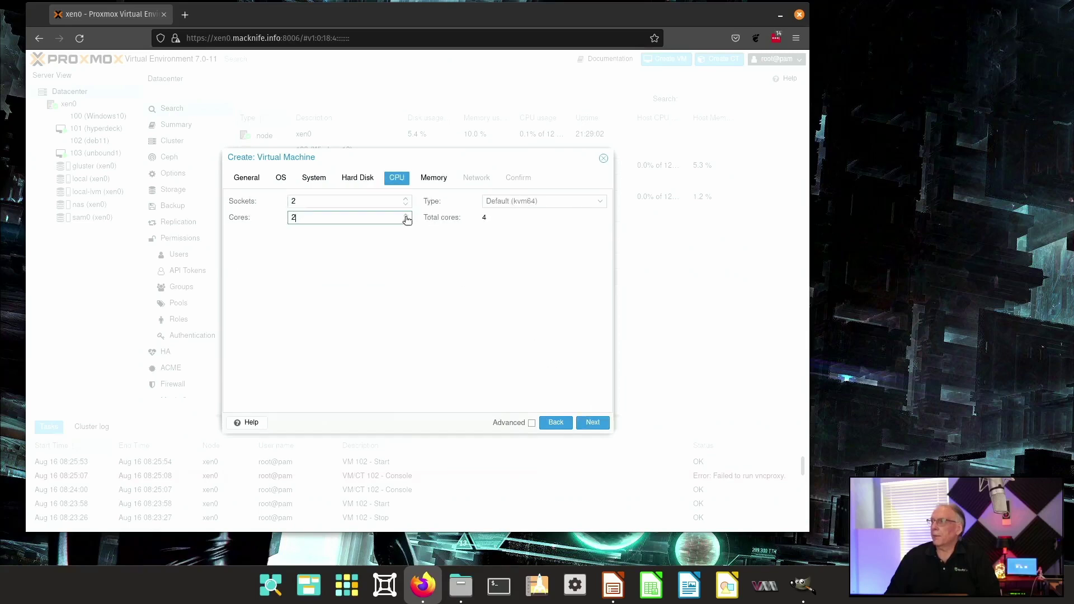
click(601, 421)
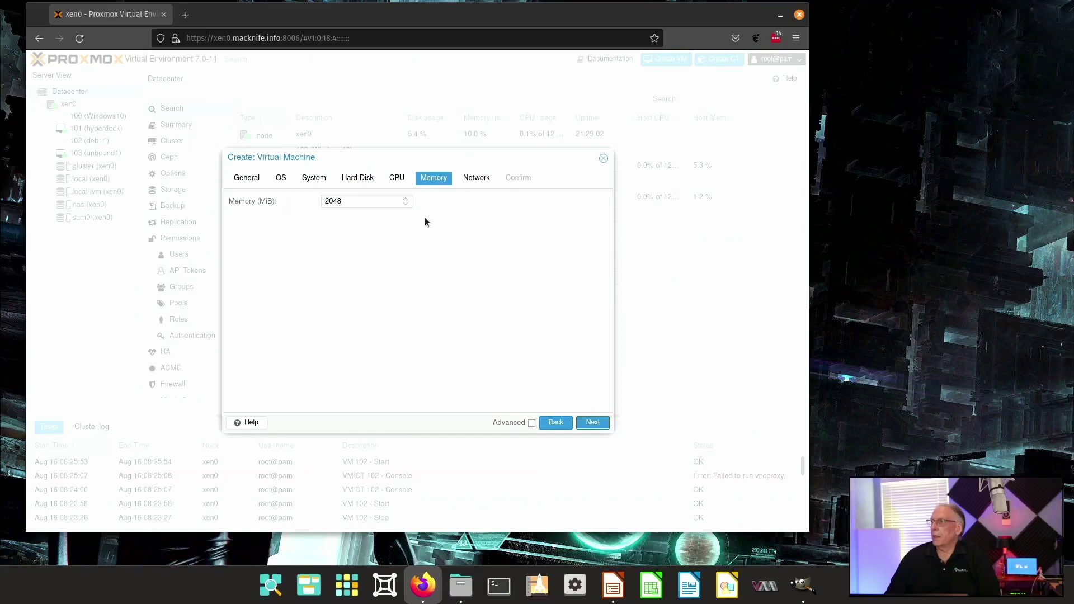
- Set the virtual machine's memory to 4096 MiB
drag(350, 201, 317, 201)
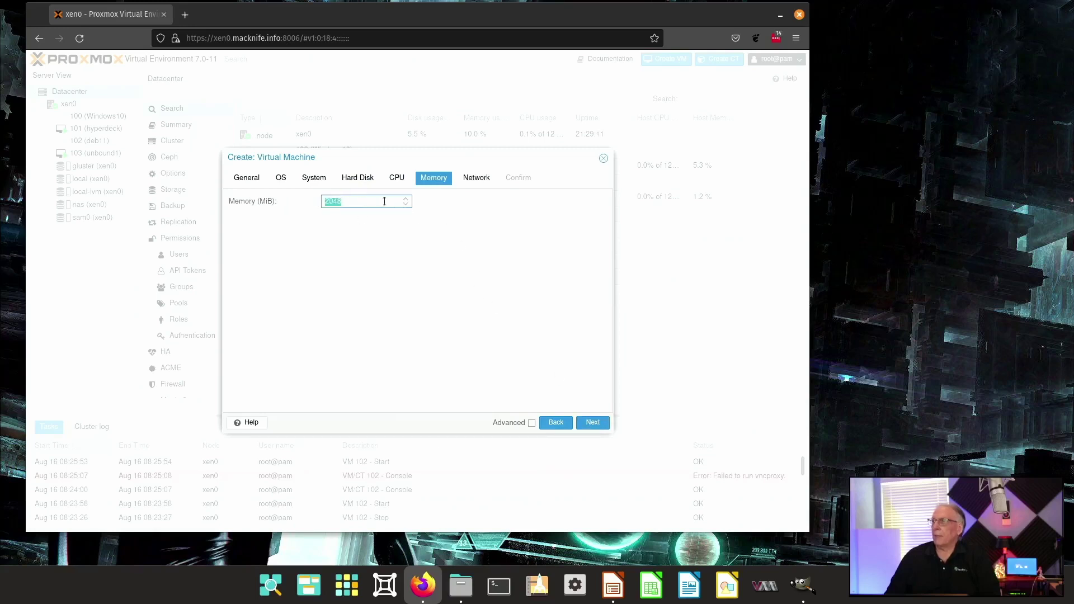
text(49)
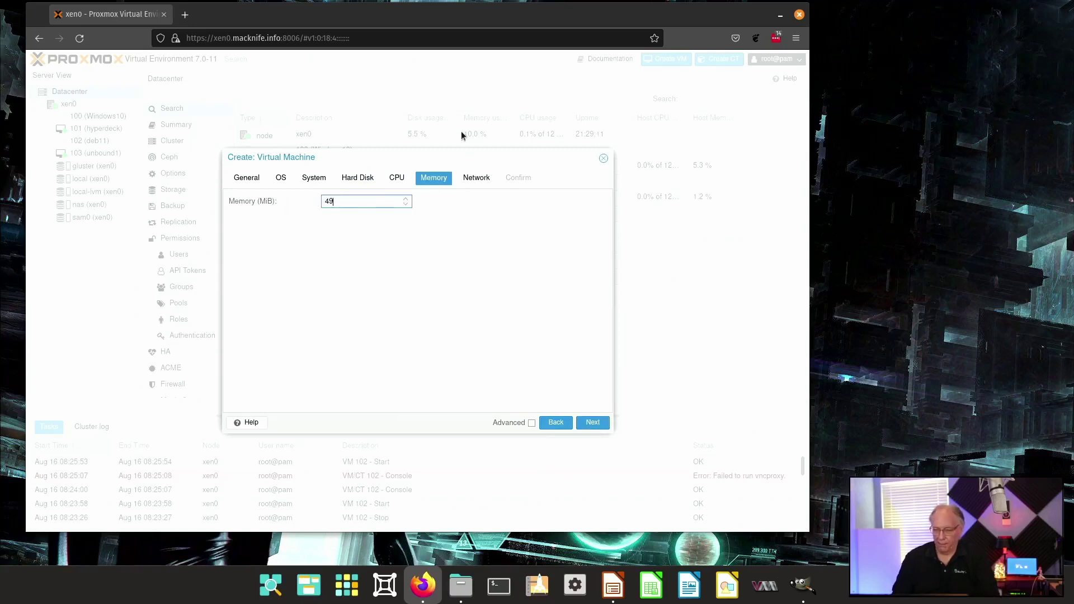
text(86)
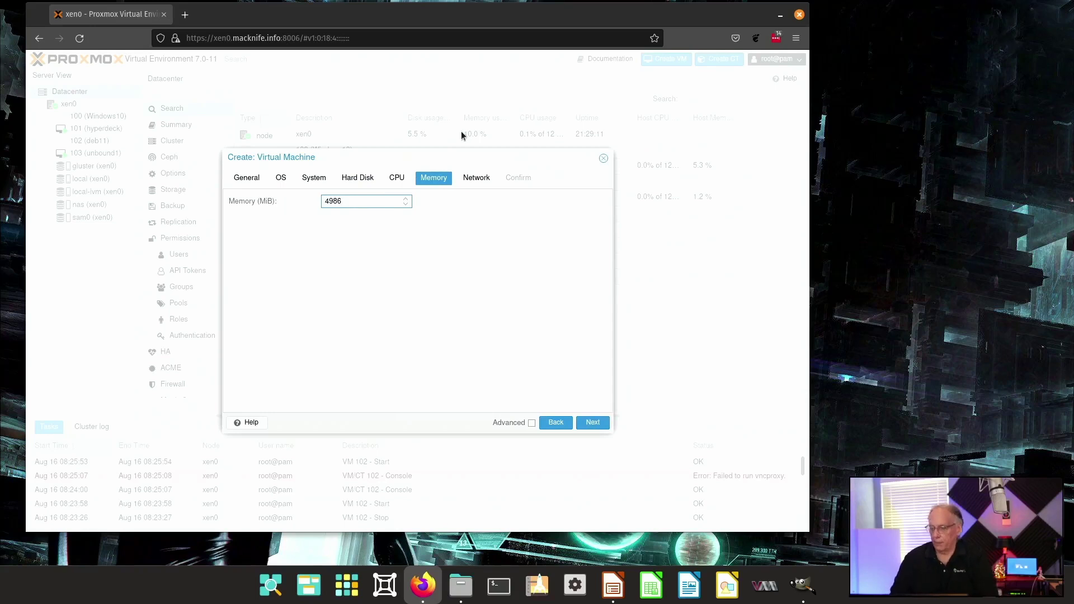
key(BackSpace)
key(BackSpace)
key(BackSpace)
key(BackSpace)
text(4)
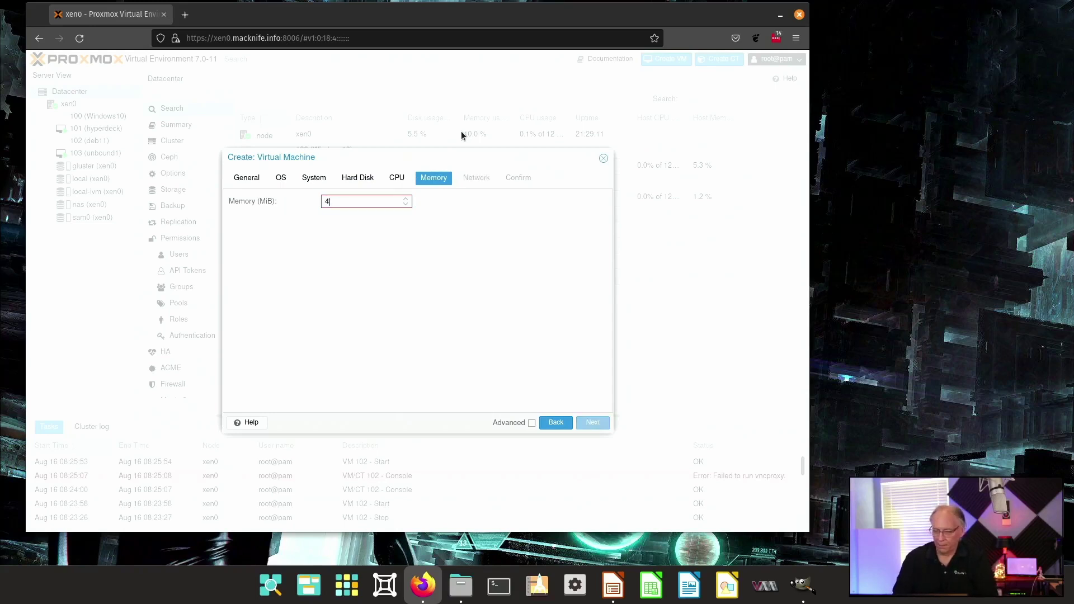
text(096)
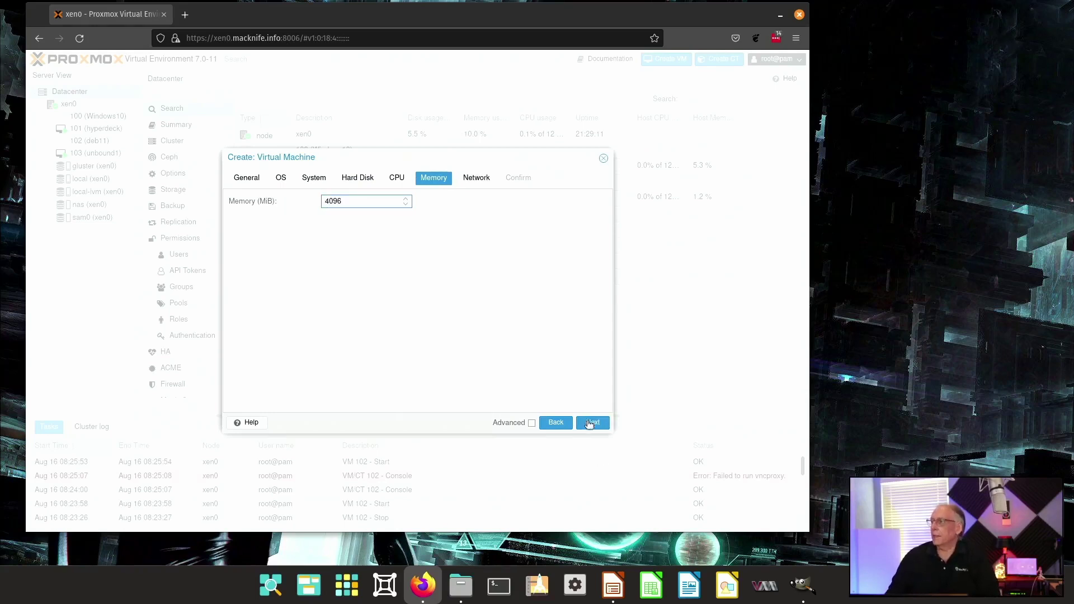
click(590, 422)
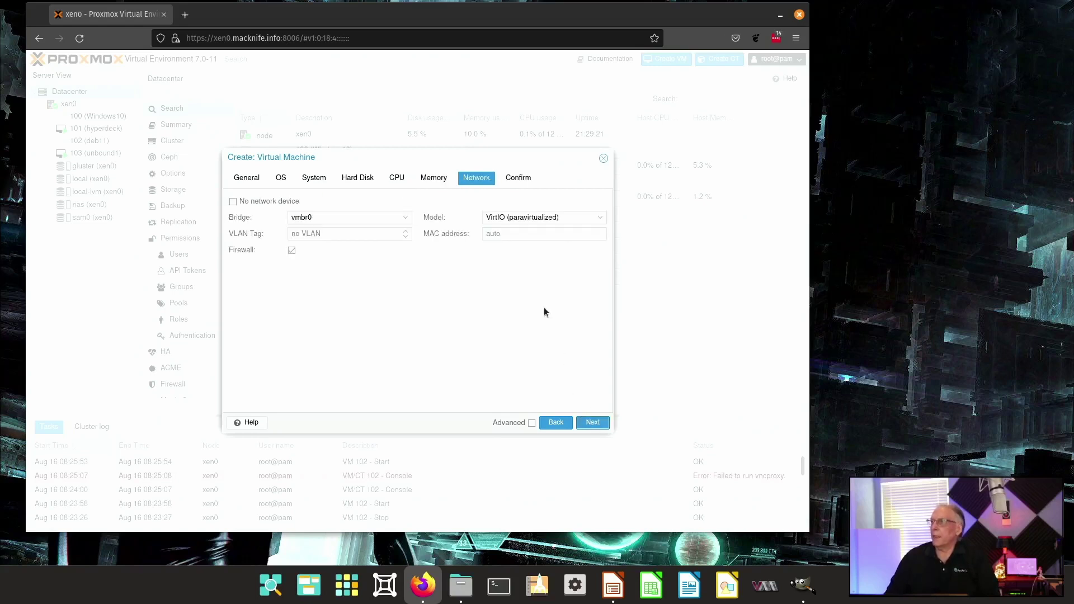
- Set the network device model to Intel E1000 and finish creating the virtual machine
click(598, 219)
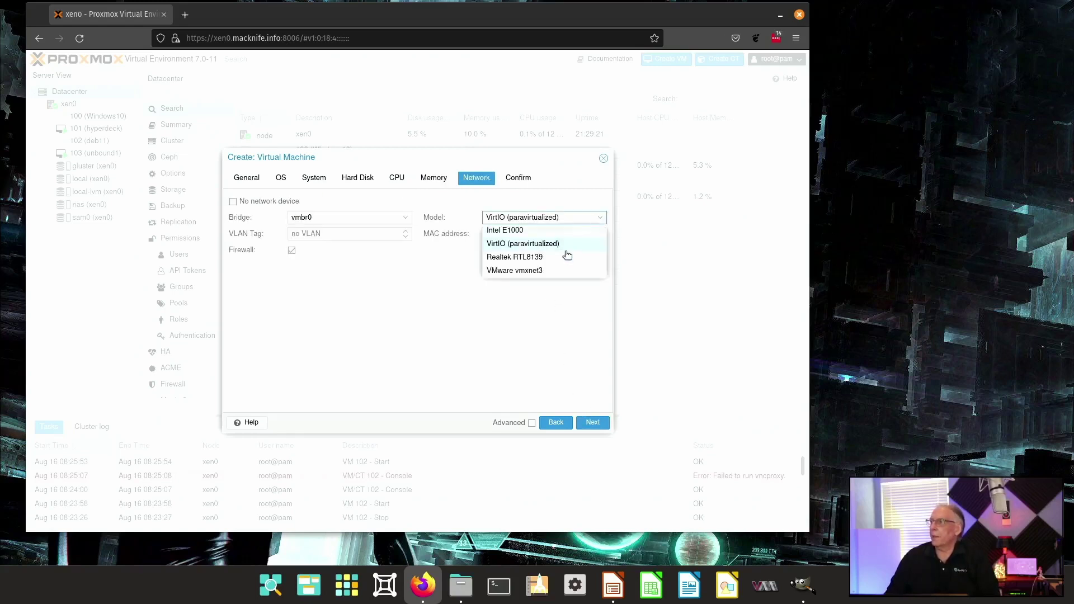
click(543, 230)
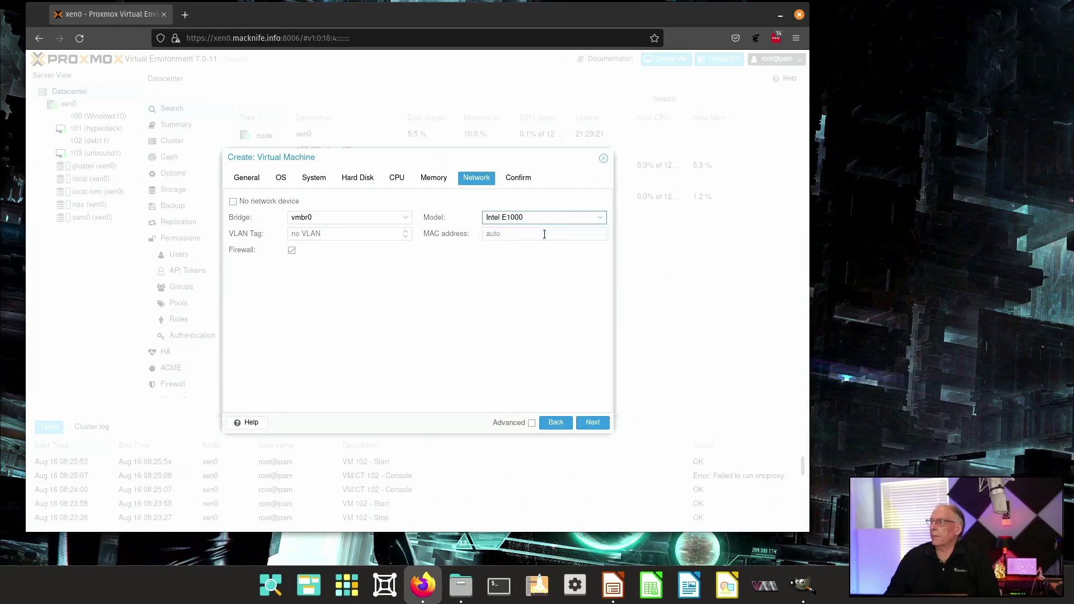
click(592, 422)
click(593, 422)
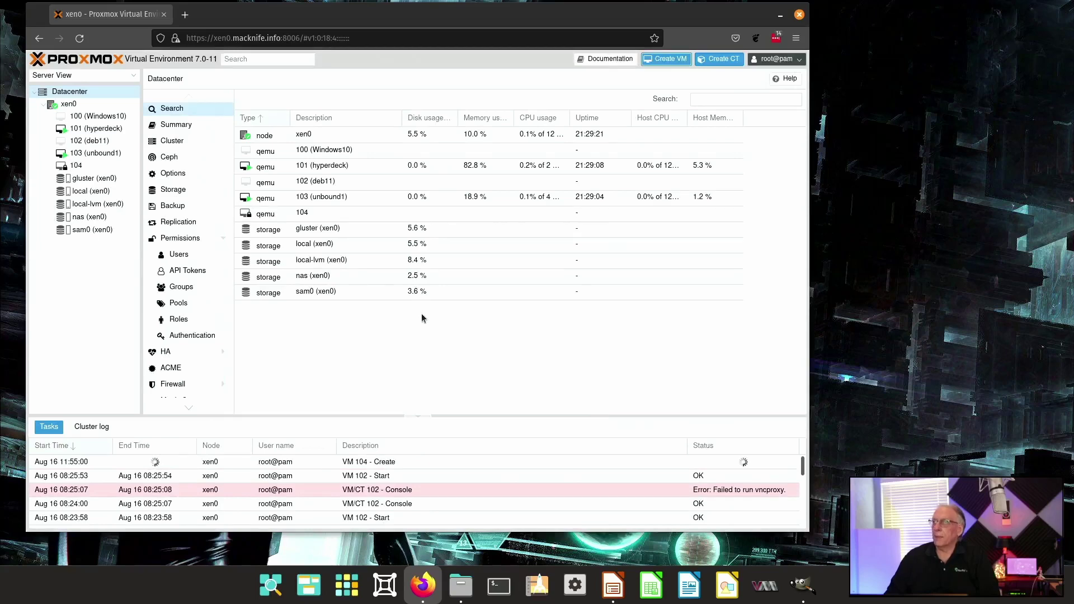
- Start virtual machine 104 and open its console in Remote Viewer
click(111, 167)
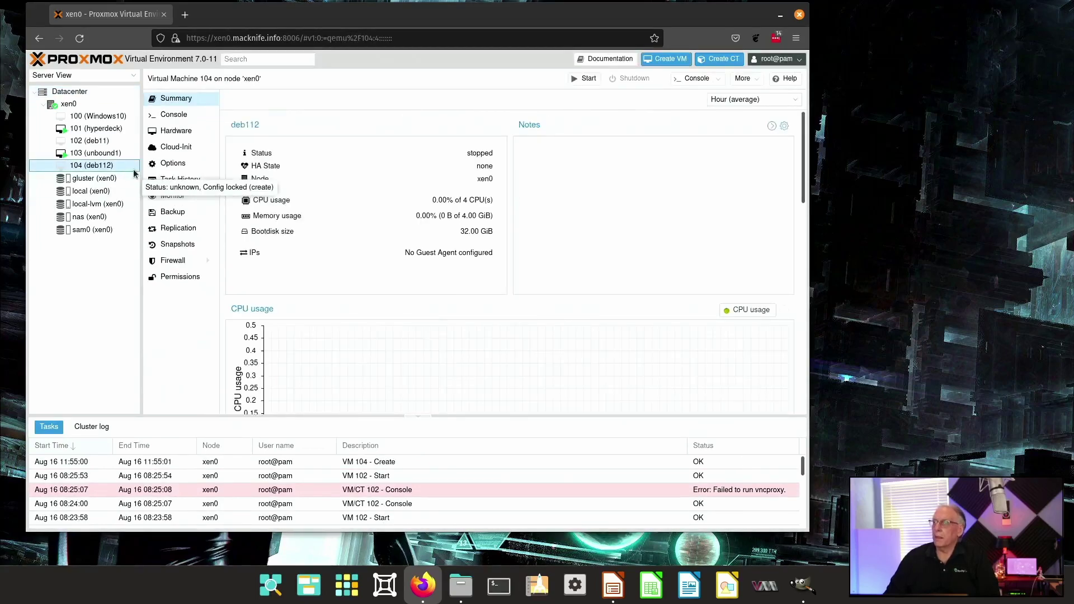
click(599, 81)
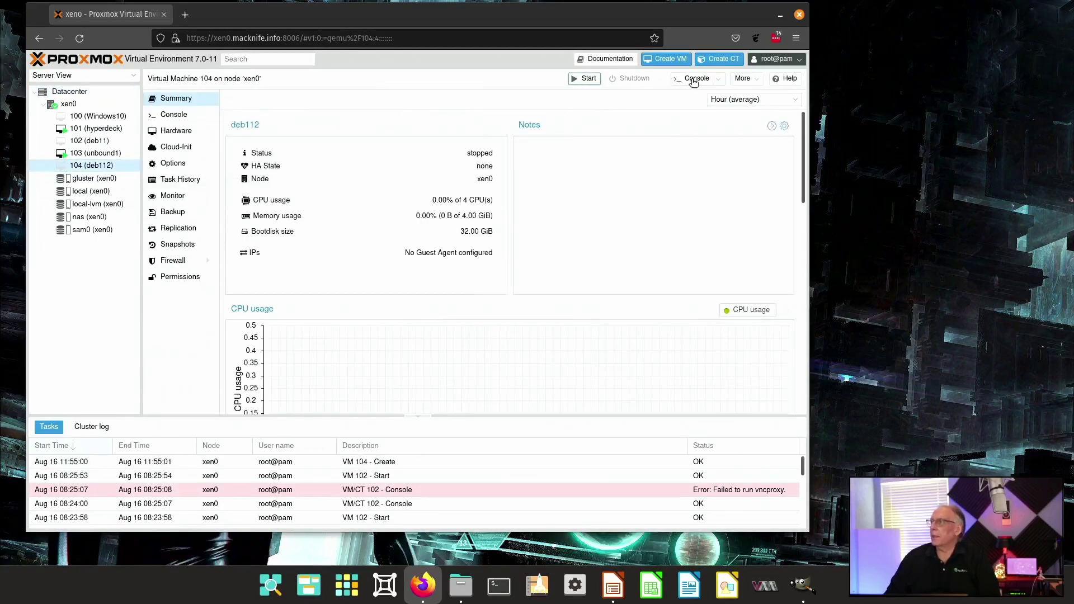
click(697, 78)
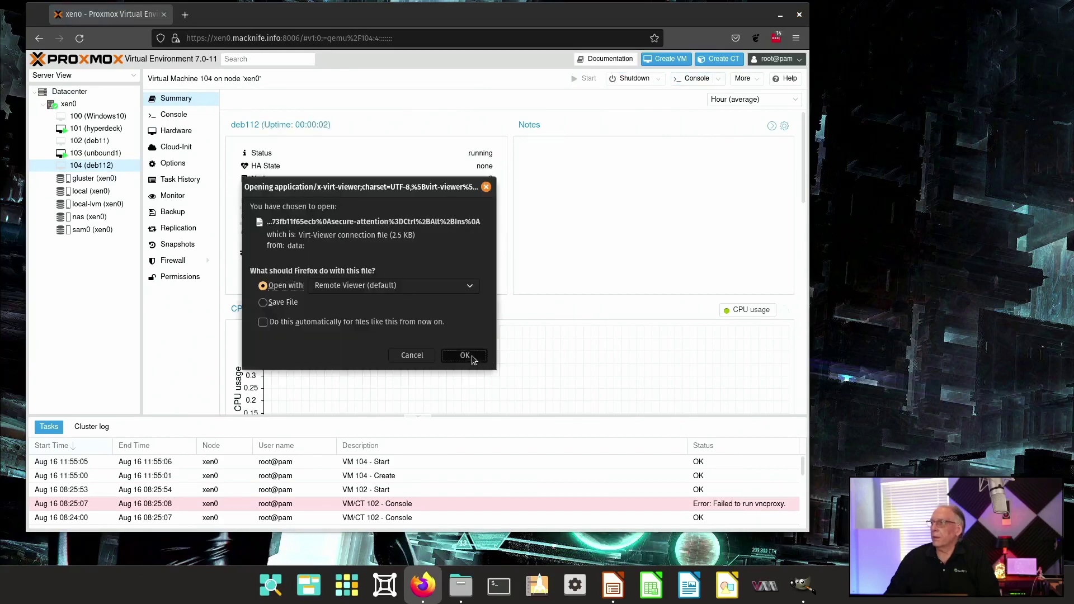
click(465, 355)
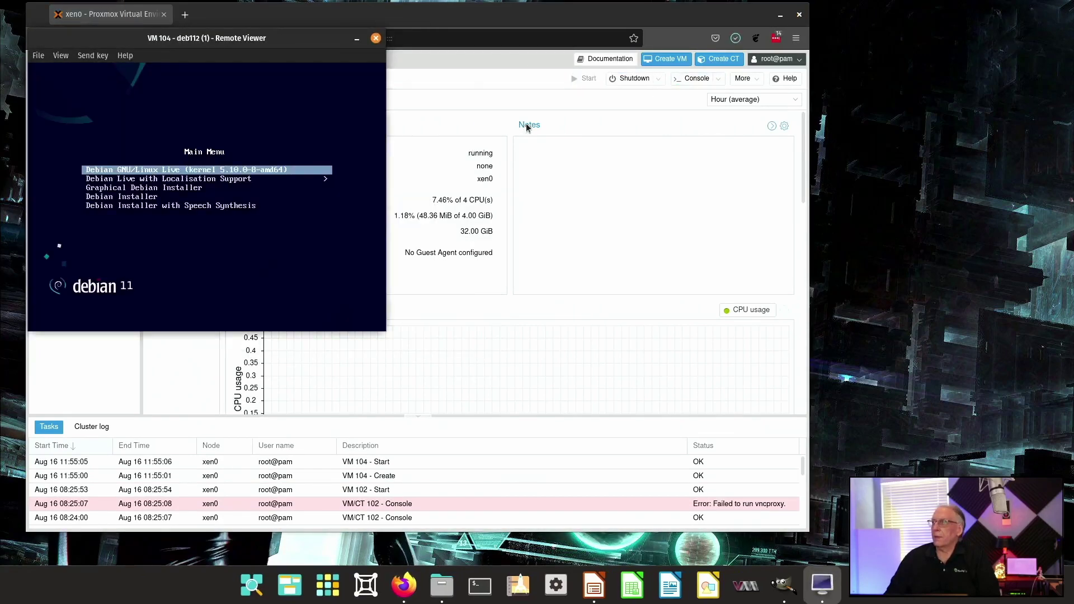
- Look through the live and installer entries of the Debian 11 boot menu
key(Down)
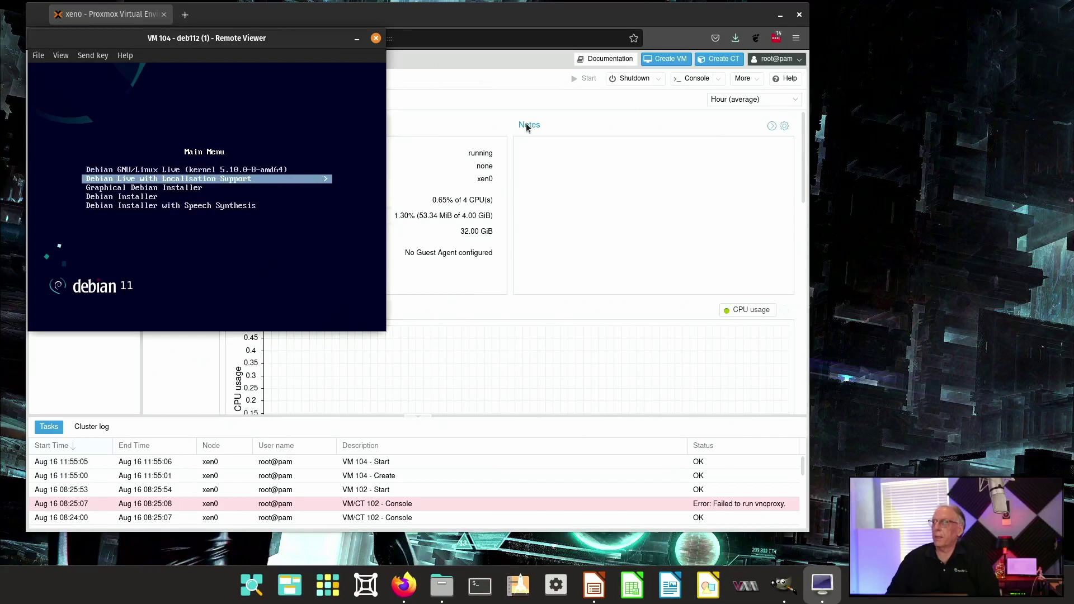
key(Down)
key(Down)
key(Down)
key(Up)
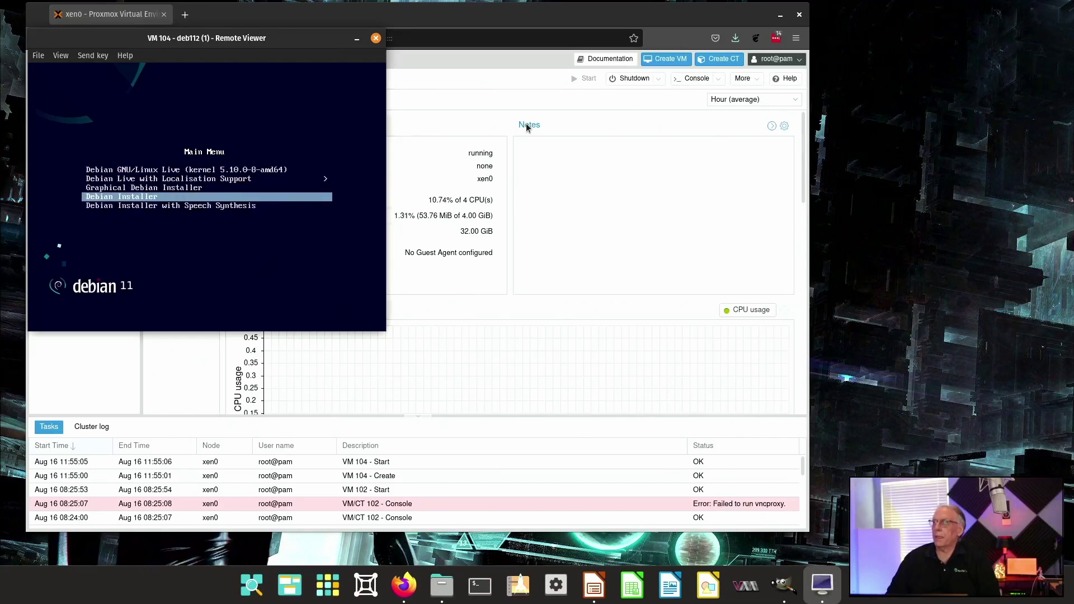
key(Up)
key(Up)
key(Up)
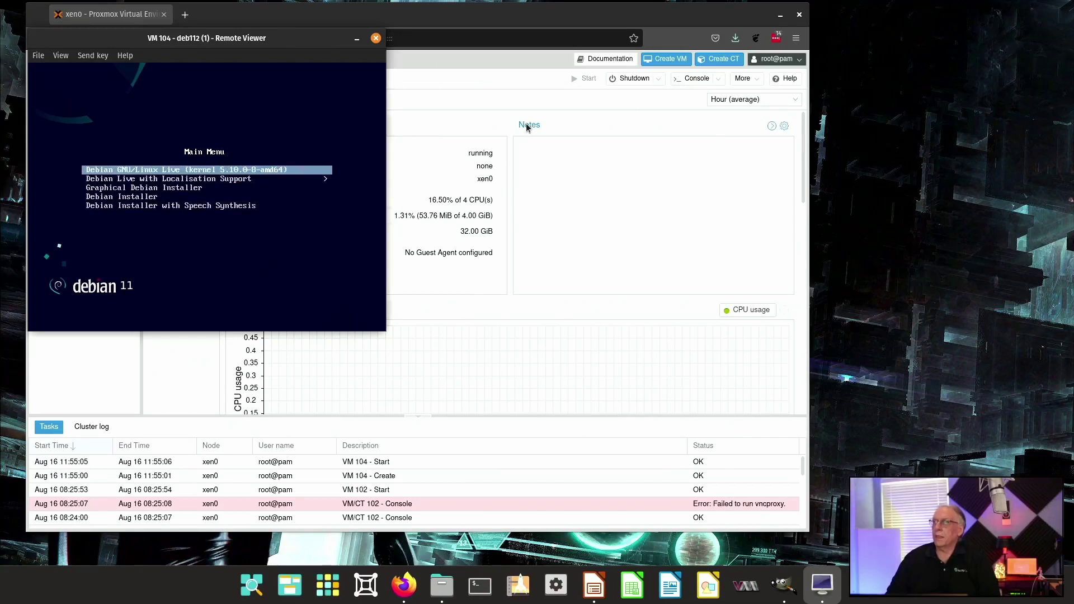
- Boot the virtual machine into the Graphical Debian Installer
key(Down)
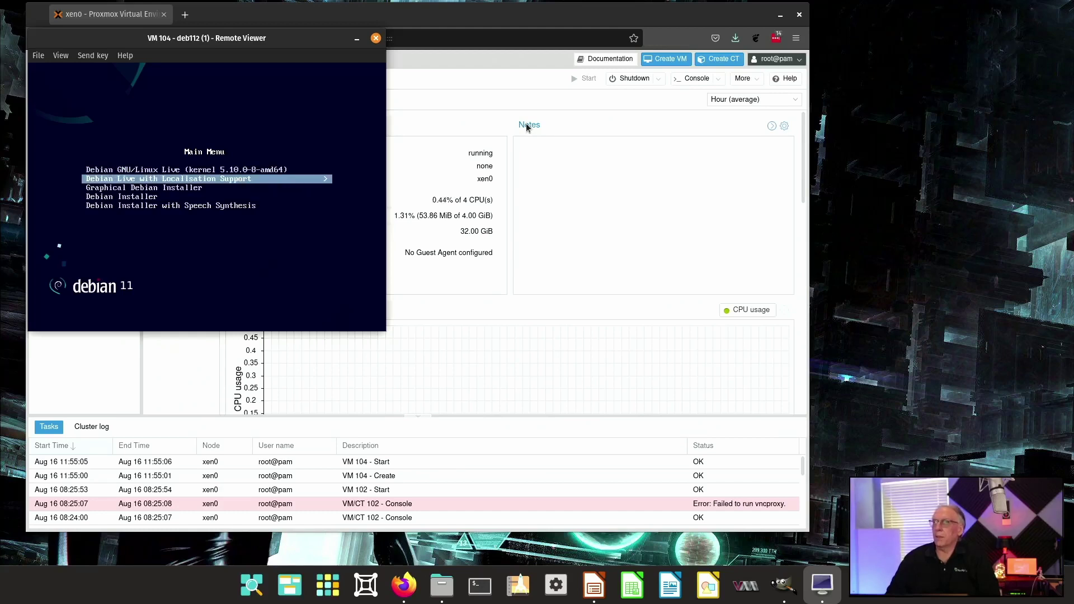
key(Down)
key(Down)
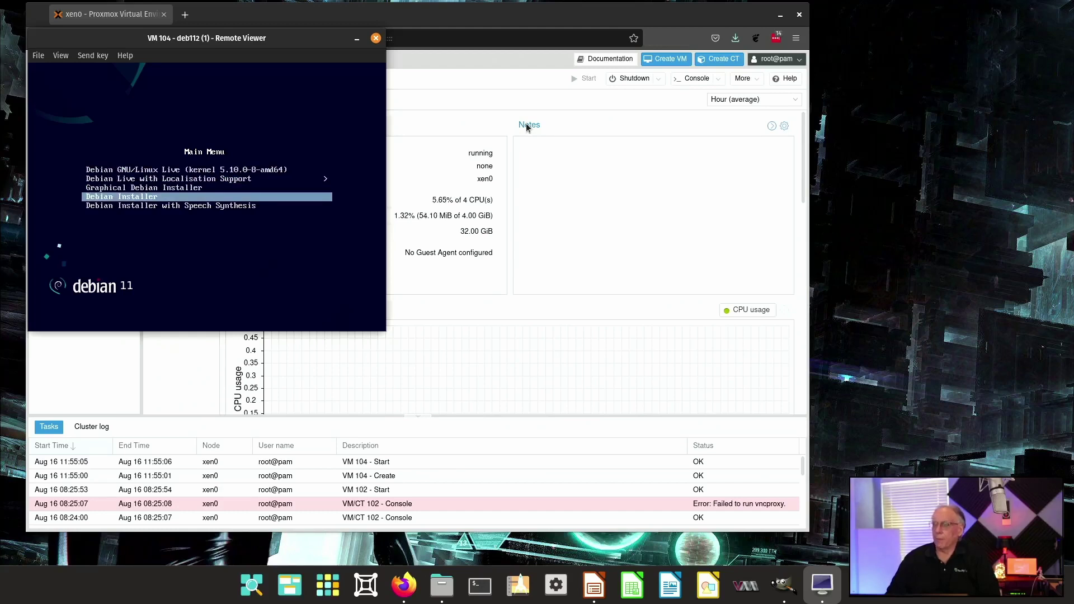
key(Up)
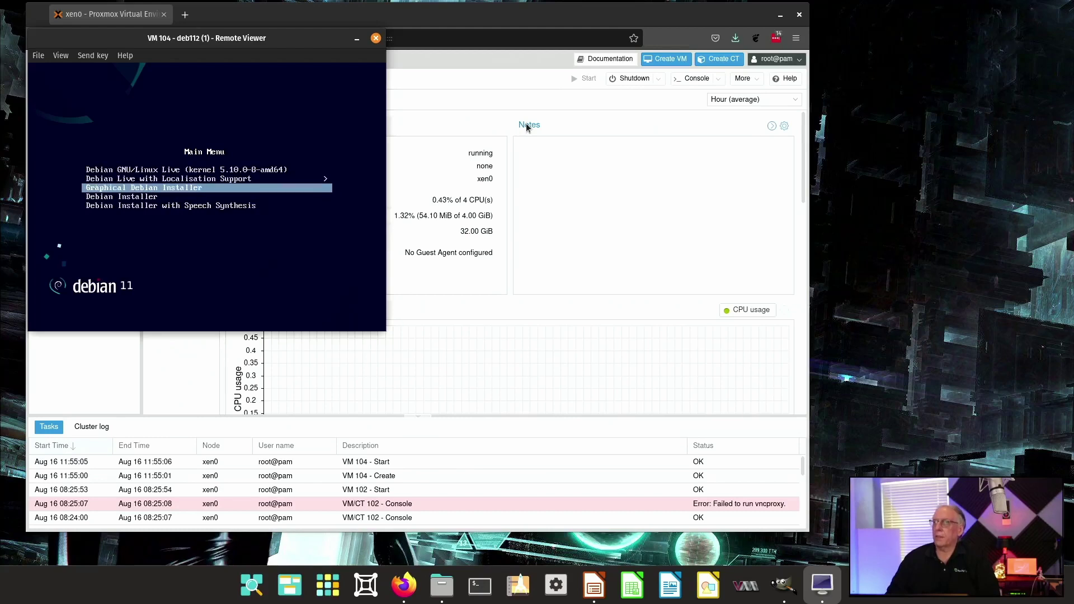
key(Return)
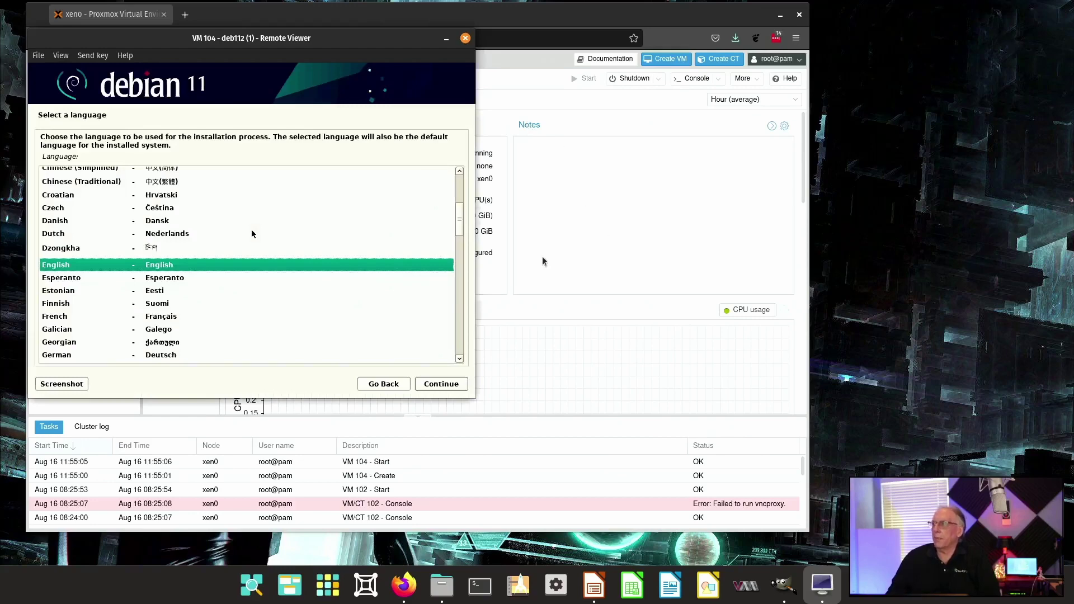
- Accept English as the installation language, United States as the location and American English as the keymap
click(455, 387)
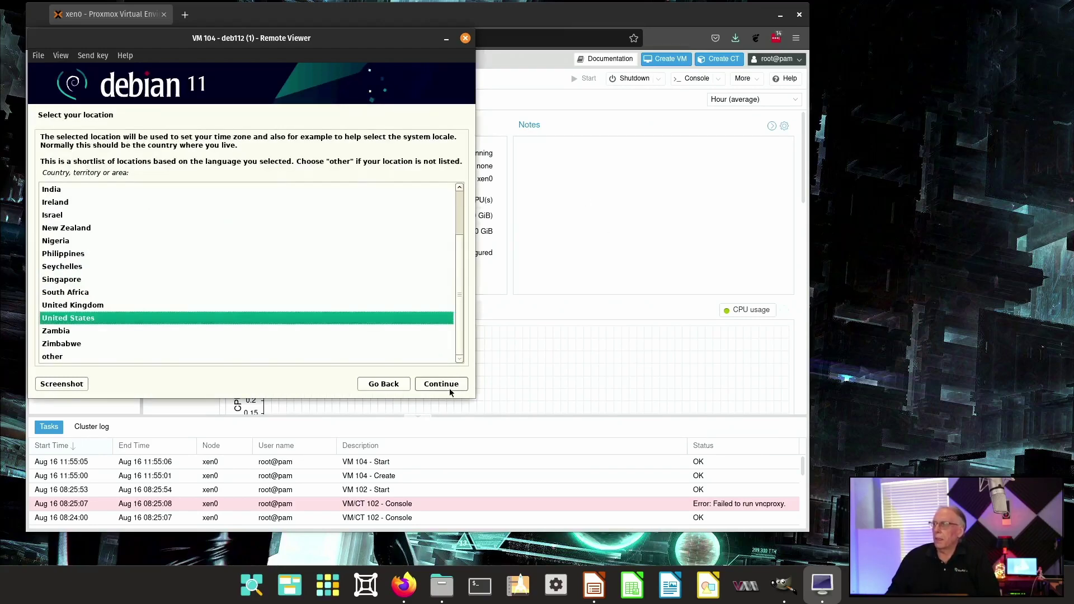
click(449, 385)
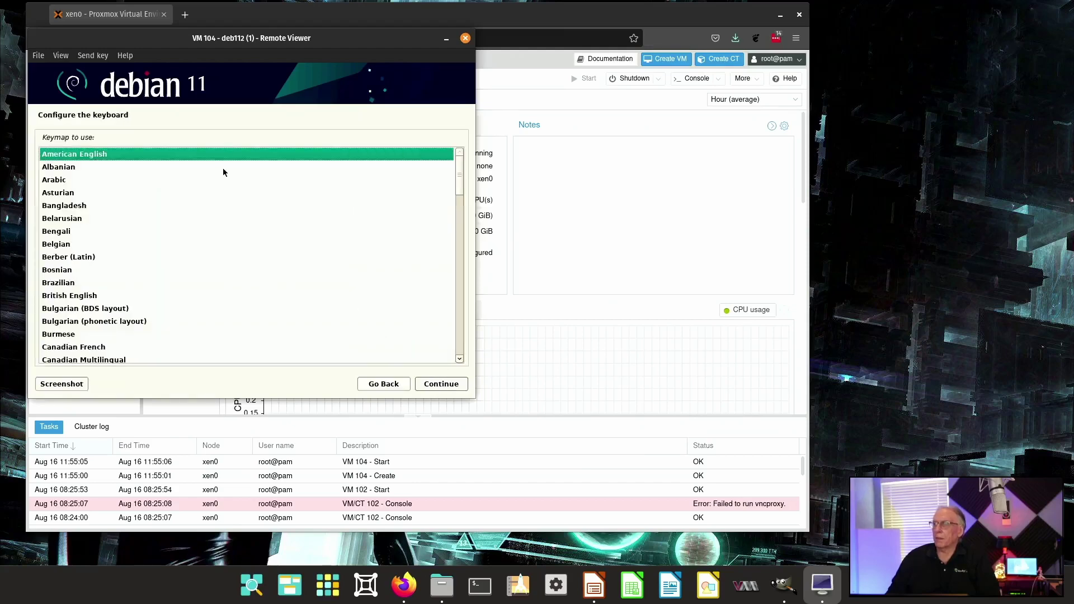
click(444, 385)
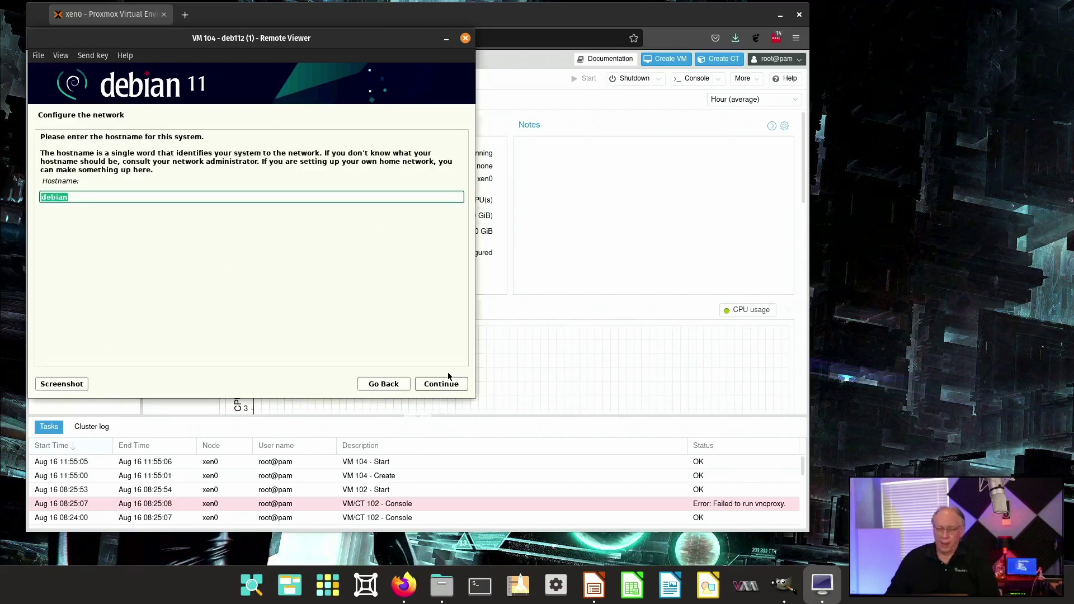
- Set the system's hostname to debtest and its domain name to macknife.info, enlarging the console window
text(debtest)
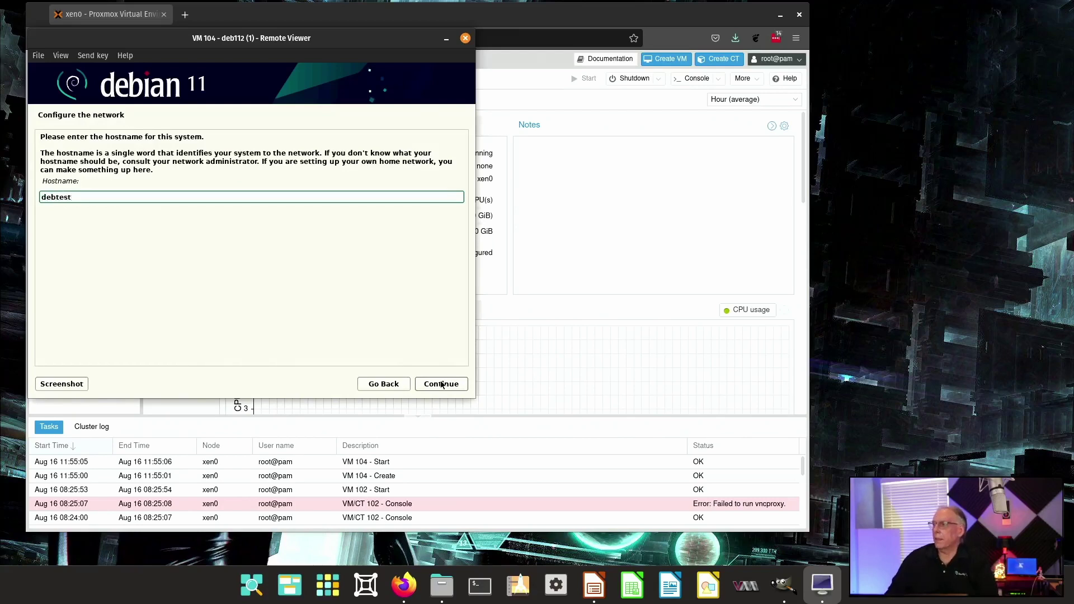
click(442, 380)
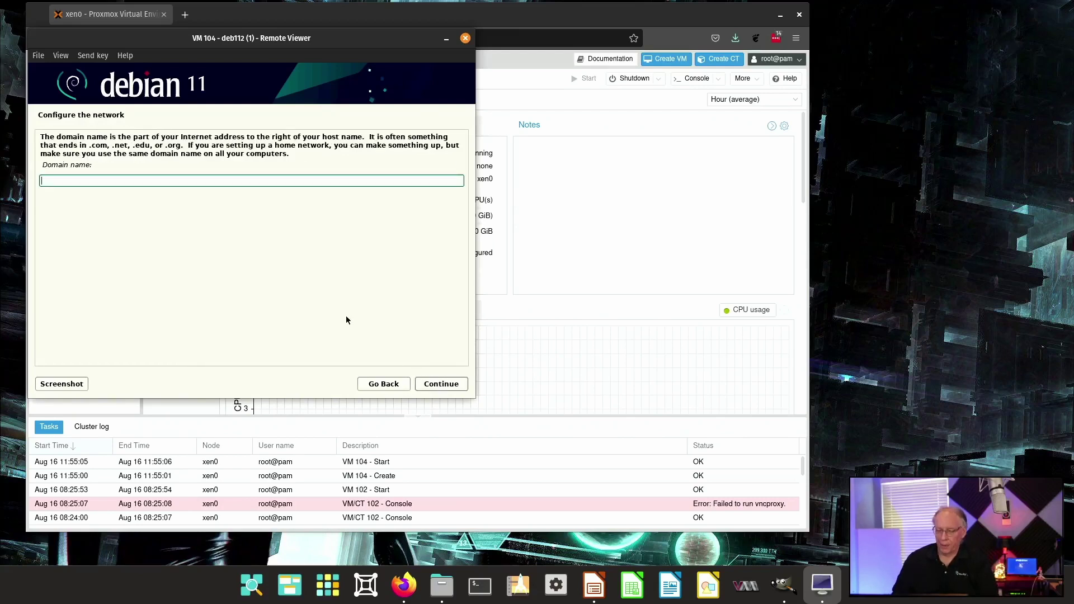
text(macknife)
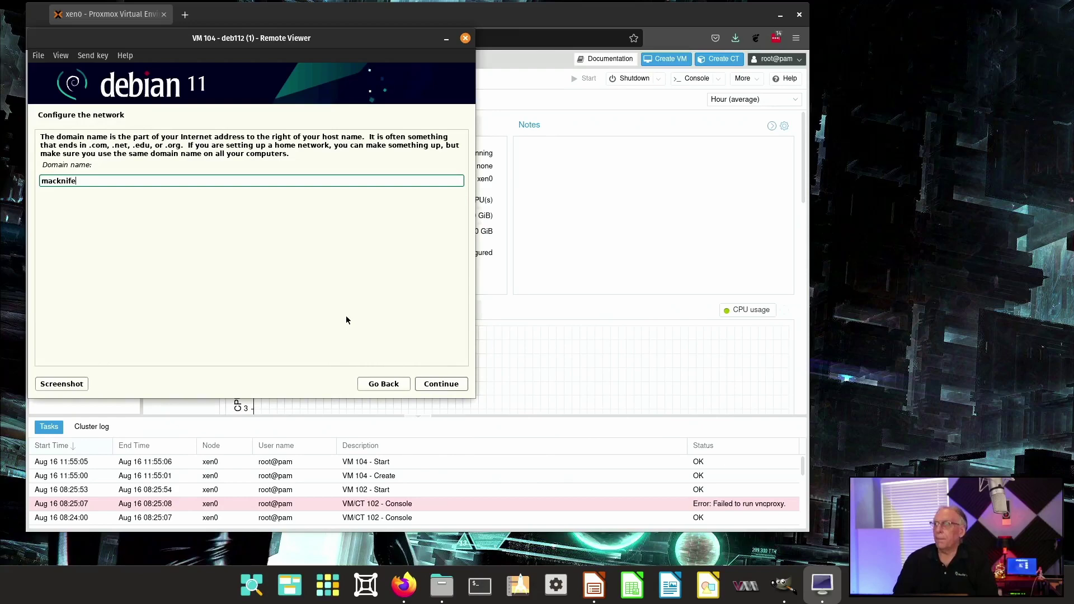
text(.info)
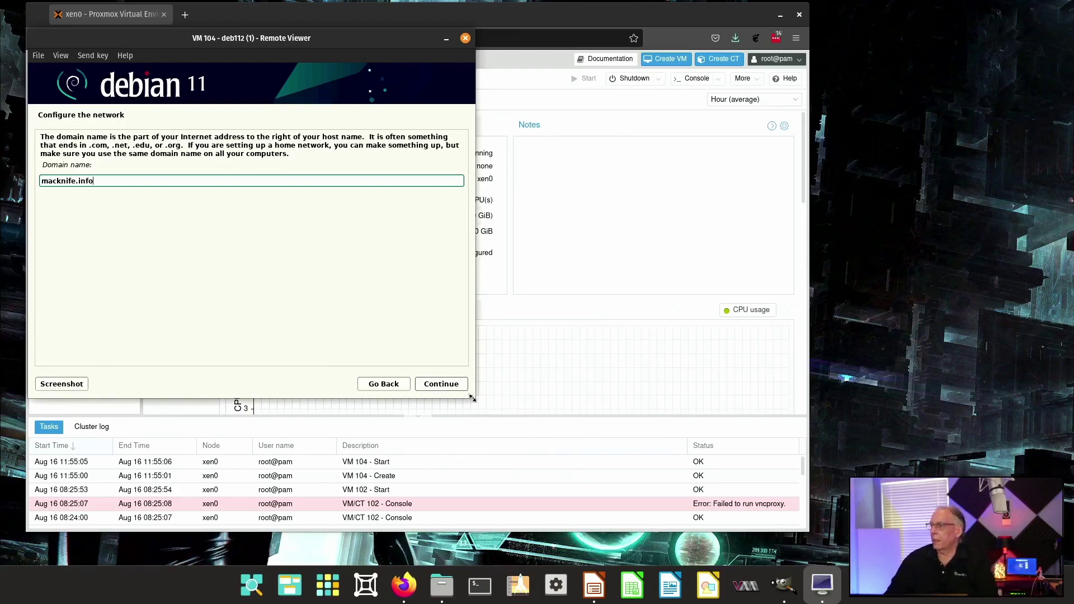
drag(471, 398, 608, 528)
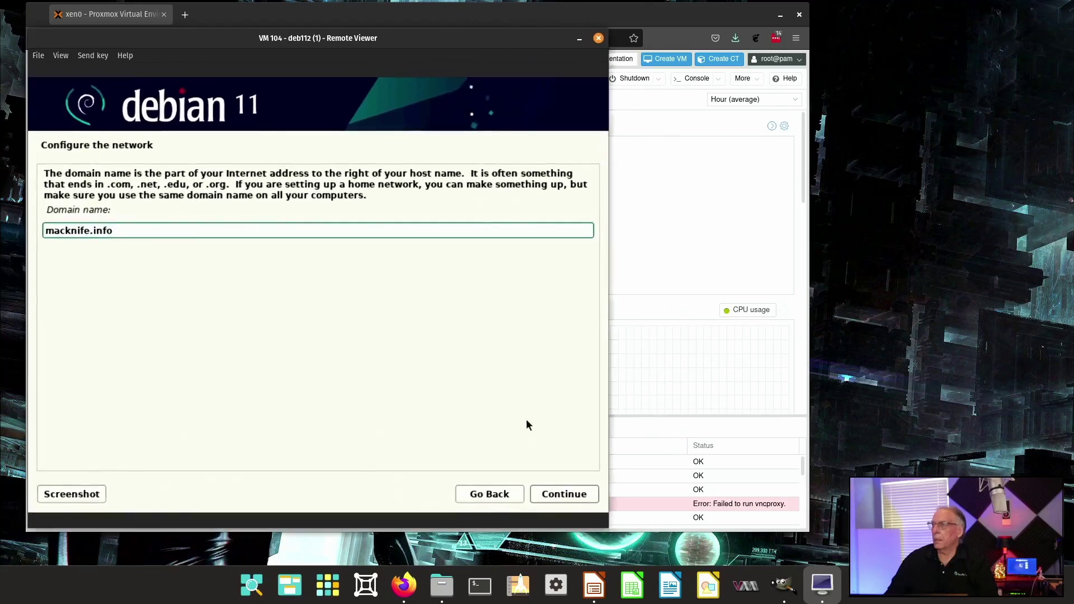
click(563, 495)
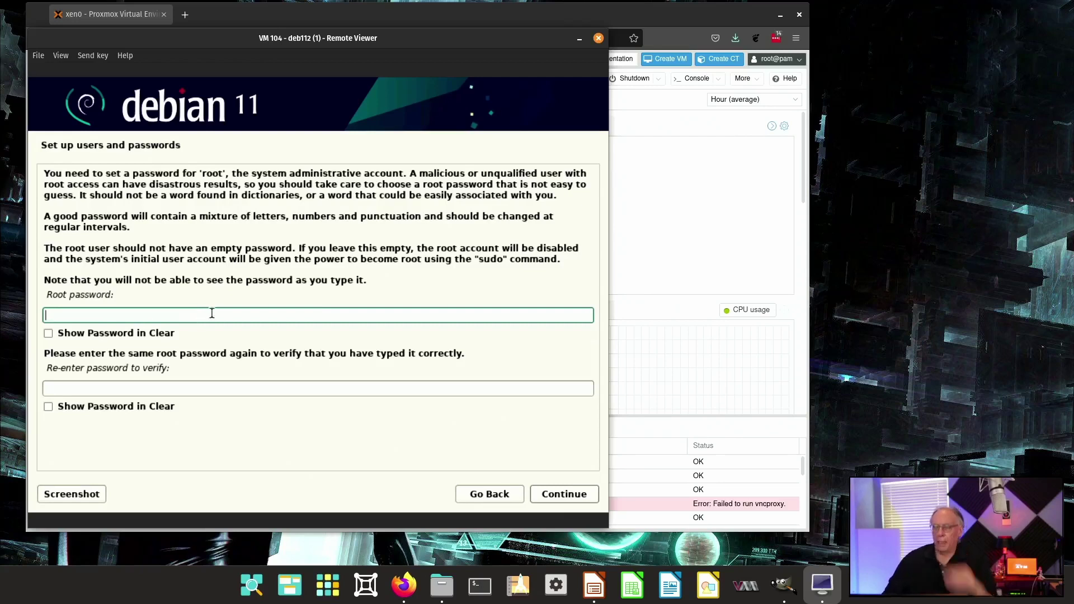
- Enter the root password, repeat it for verification and submit it
text(*****)
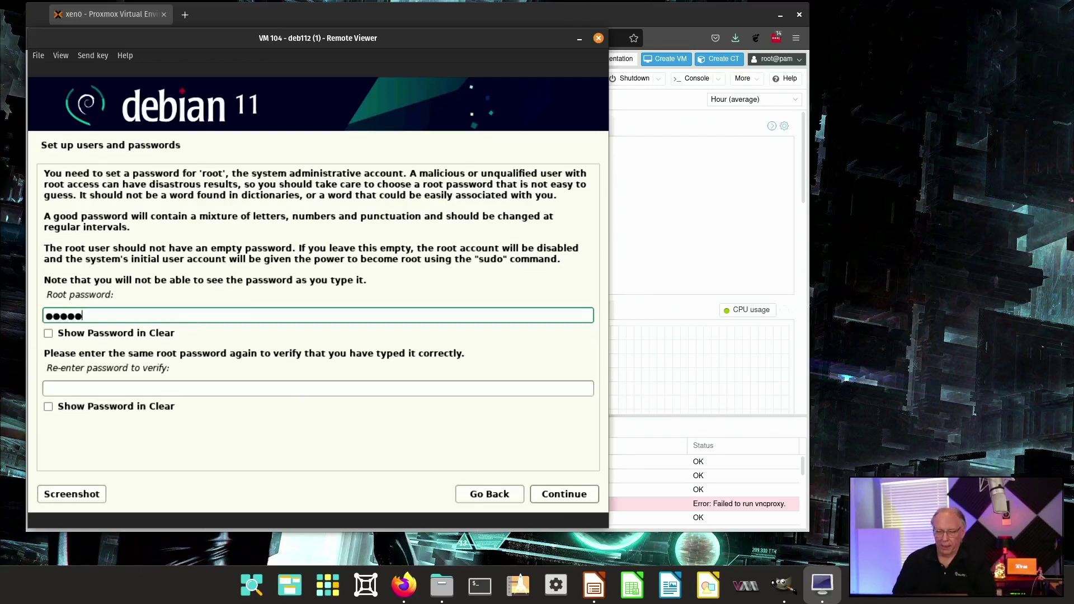
text(*****)
key(Tab)
key(Tab)
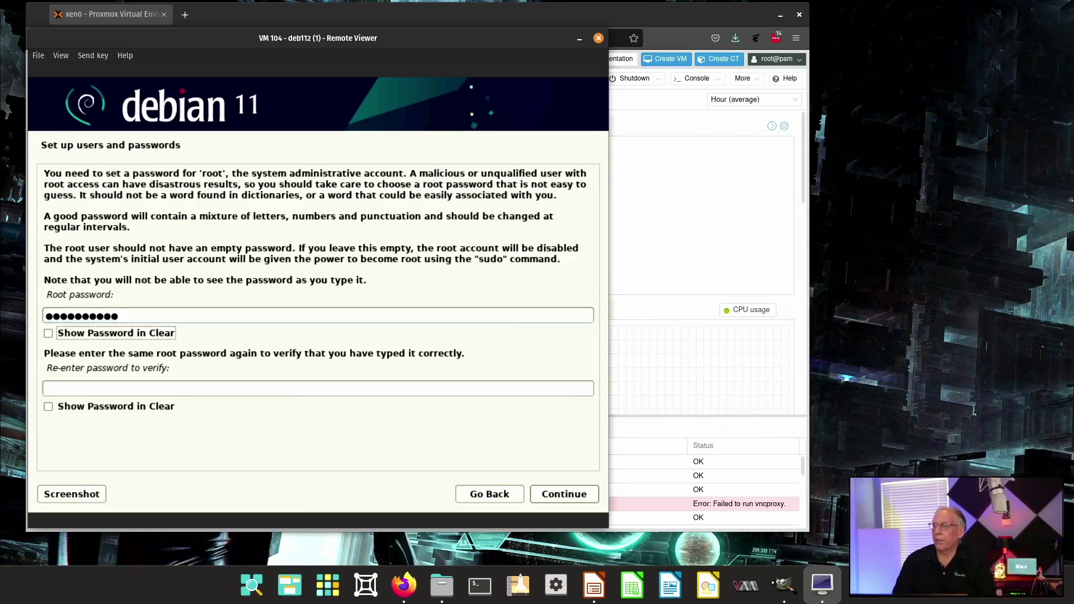
text(*****)
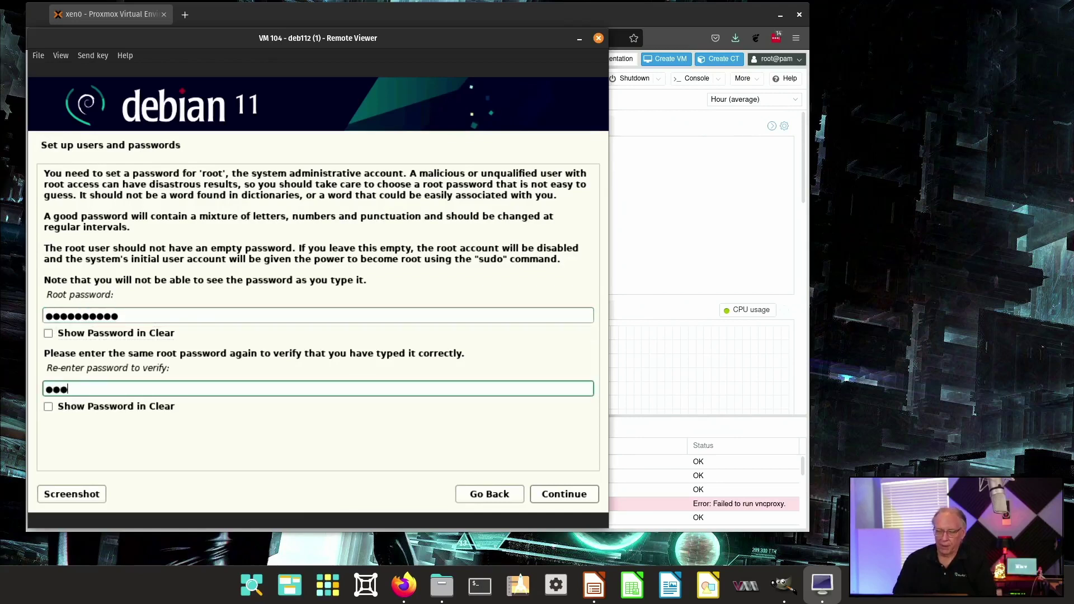
text(*****)
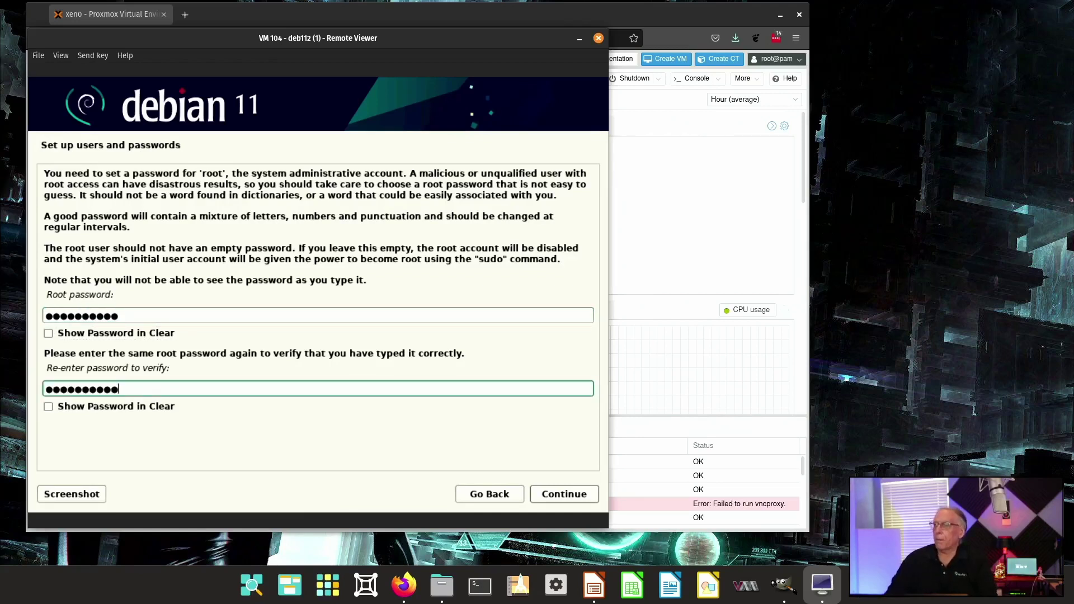
click(565, 494)
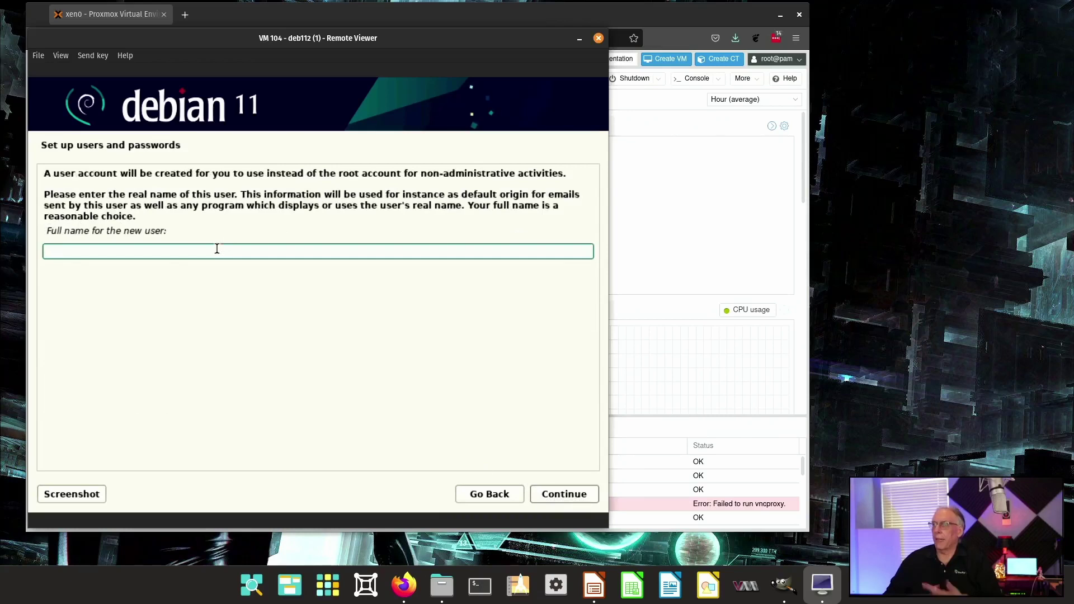
- Create the regular user account by entering the user's full name and account username
text(DJ Ware)
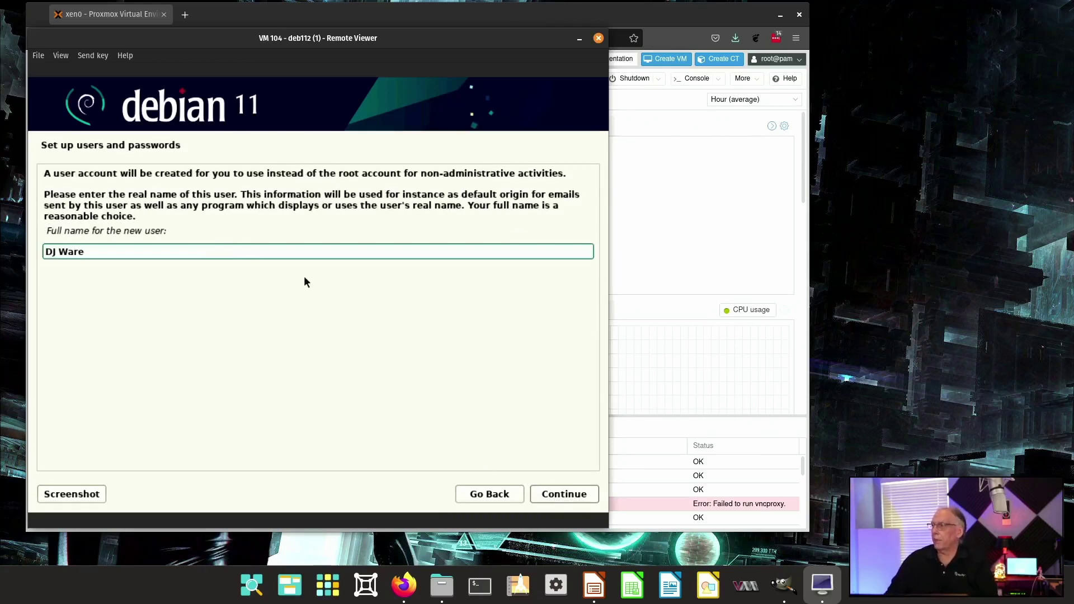
click(556, 497)
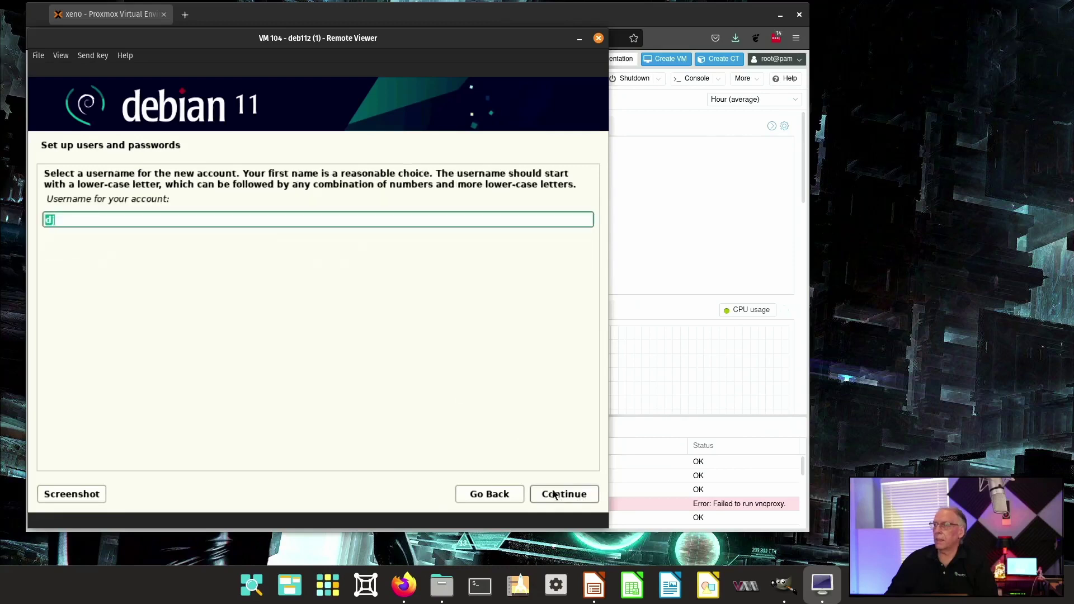
text(djware)
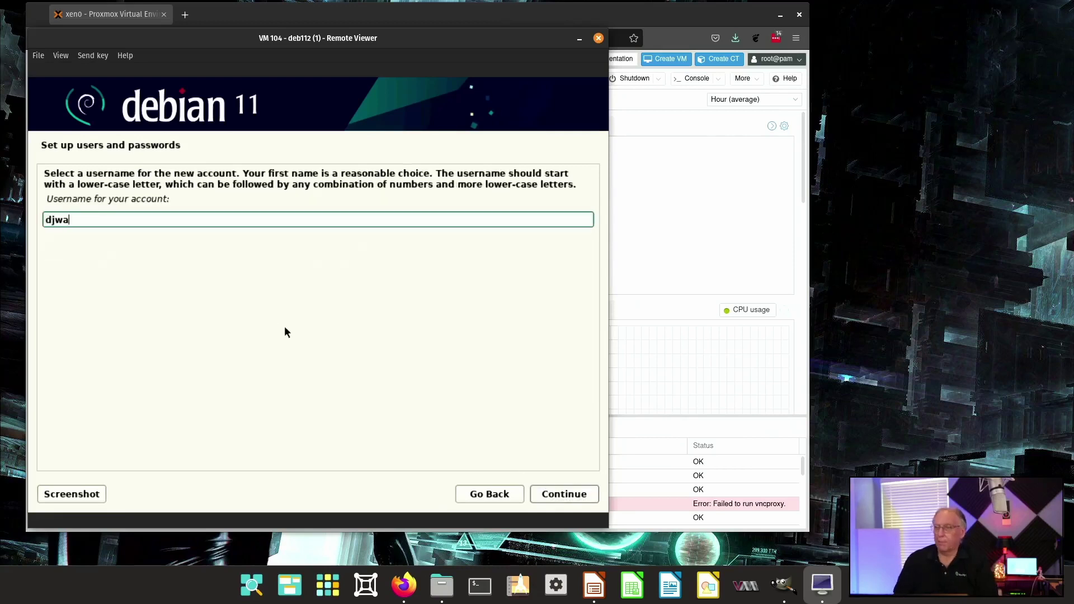
click(549, 492)
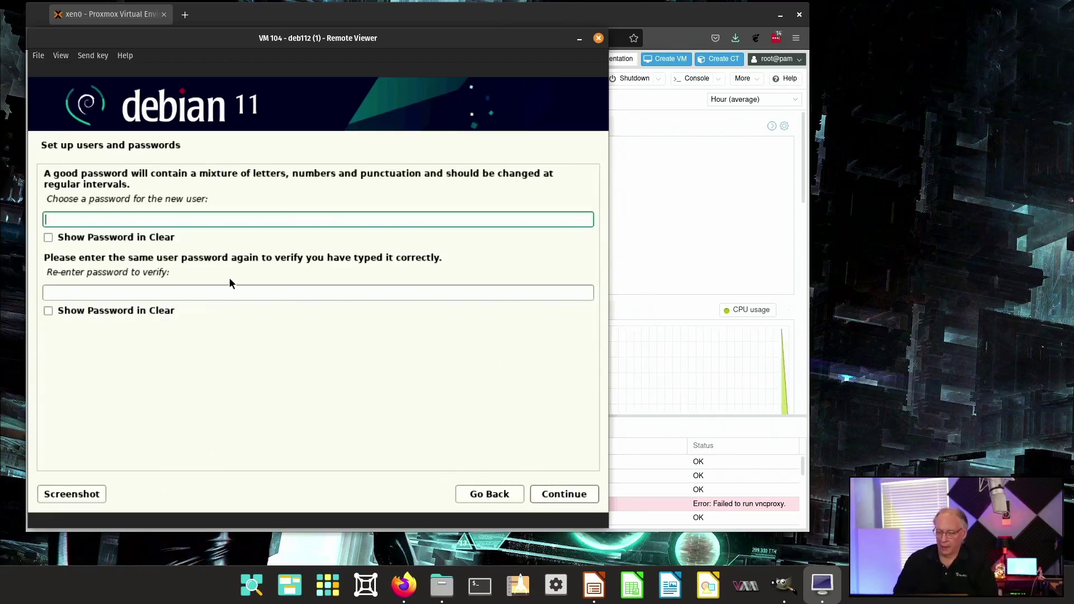
- Enter the new user's password, repeat it for verification and submit it
text(***********)
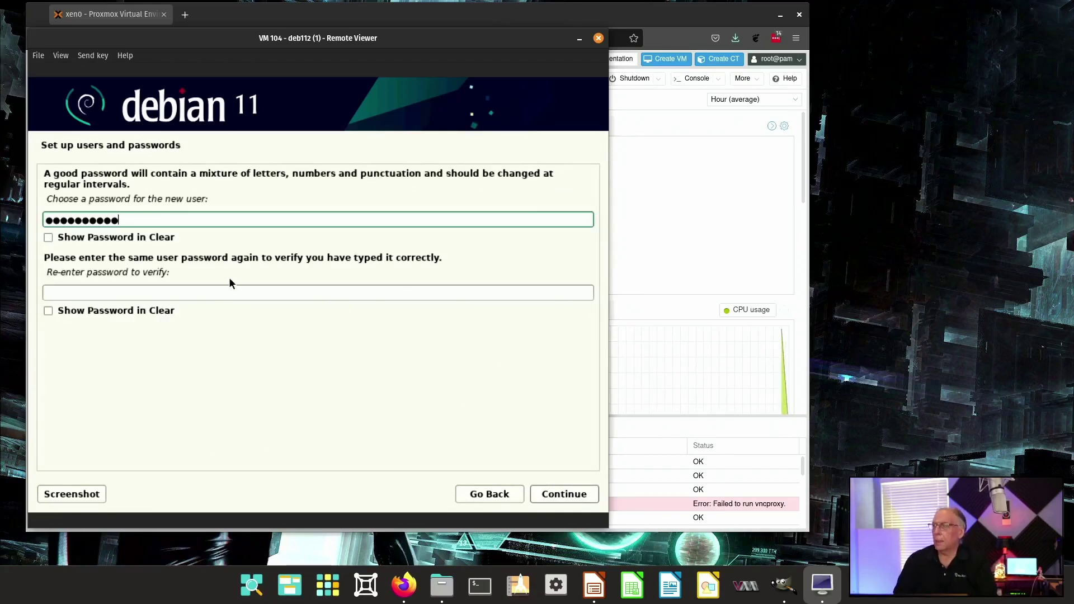
key(Tab)
key(Tab)
text(*********)
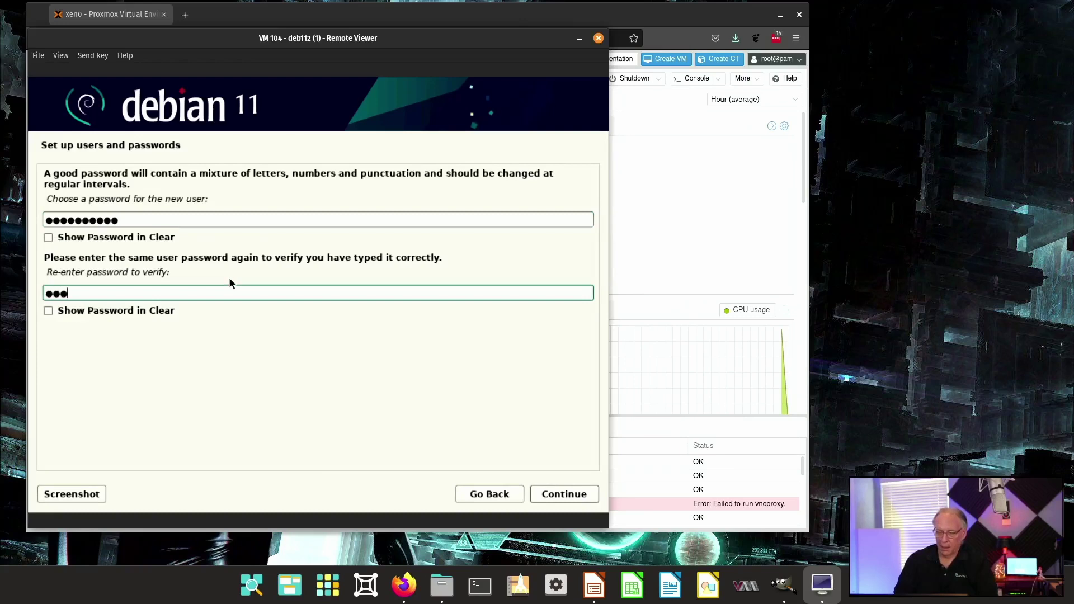
text(*)
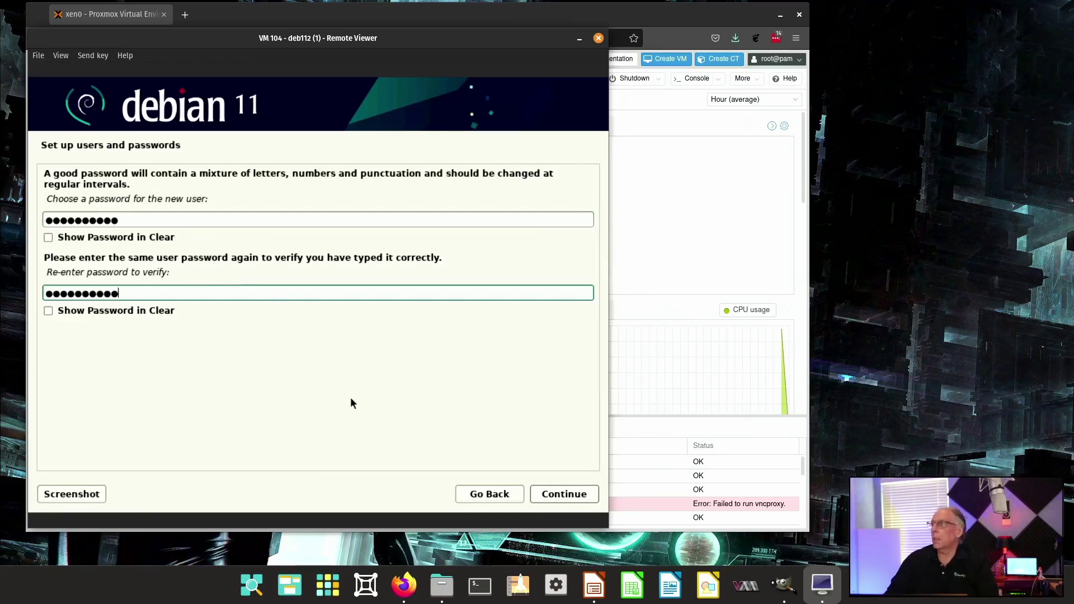
click(566, 494)
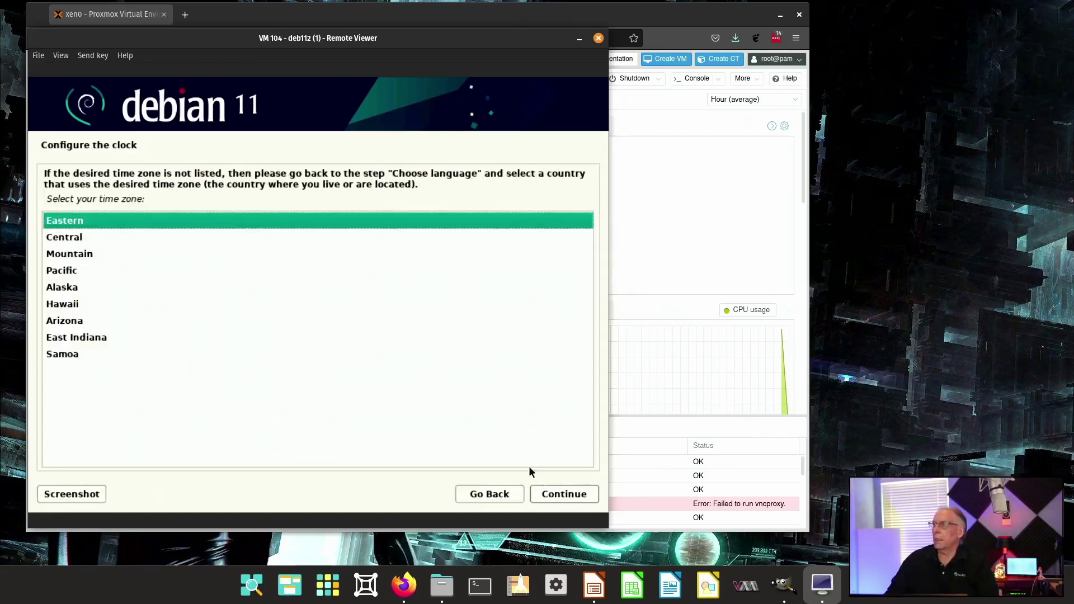
- Set the system clock's time zone to Central
click(68, 225)
click(70, 237)
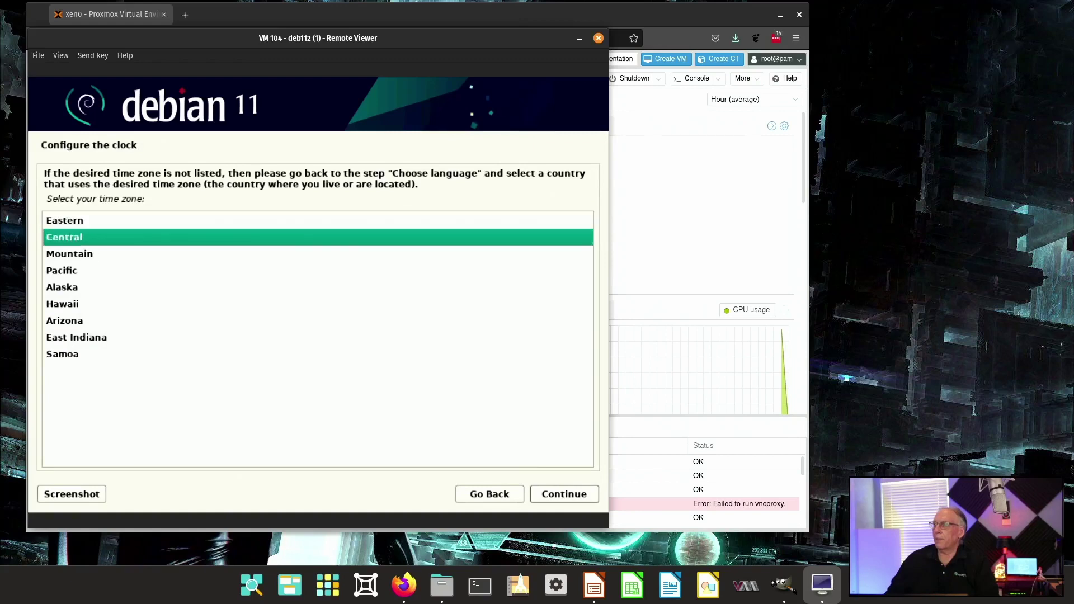
click(562, 495)
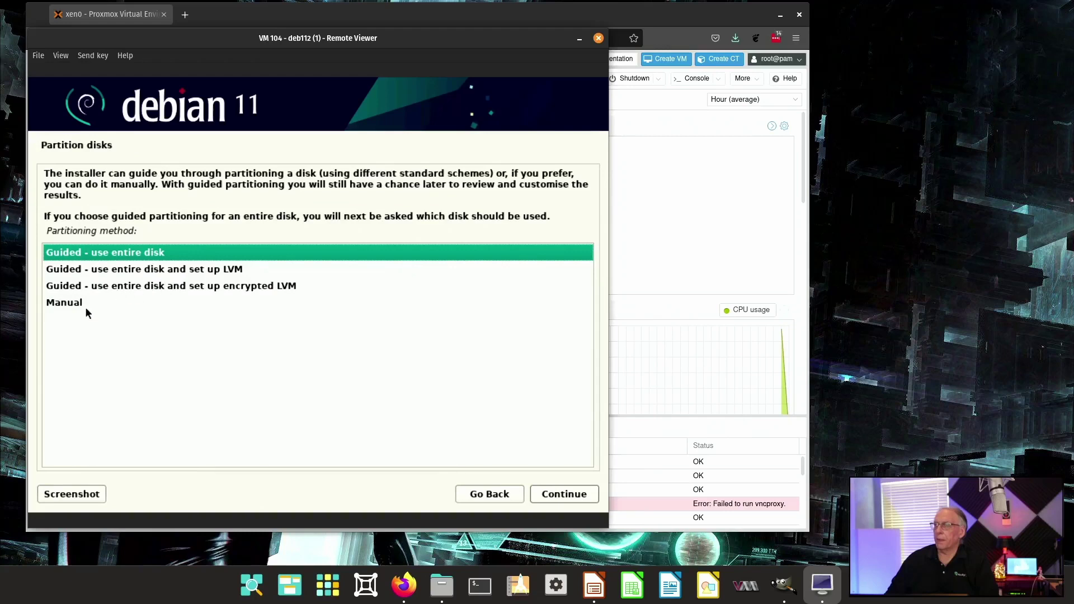
- Partition the entire sda disk with guided partitioning, all files in one partition, and write the changes to disk
click(565, 497)
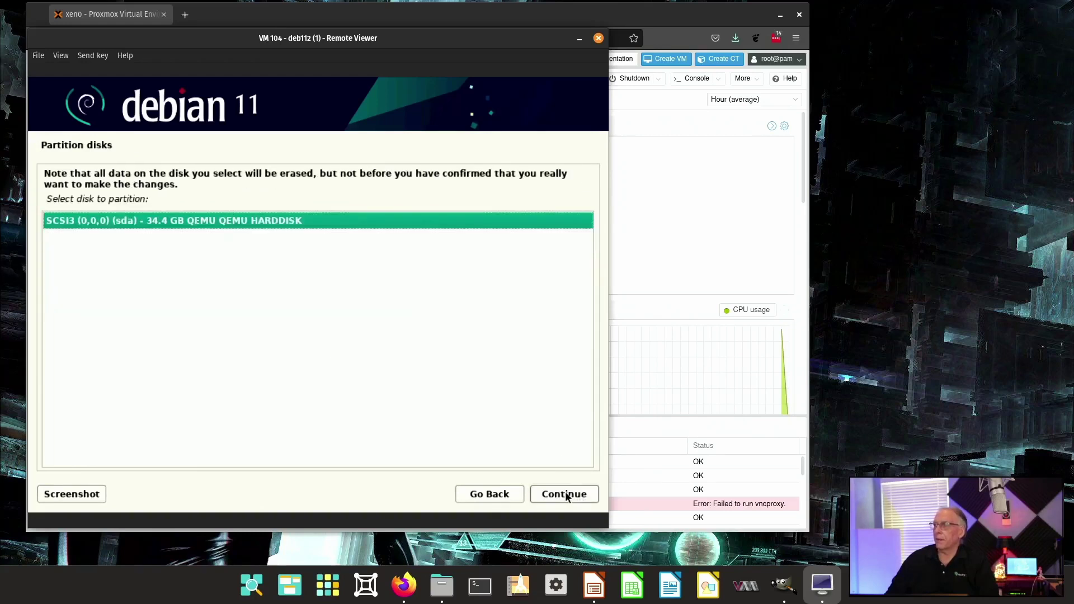
click(565, 495)
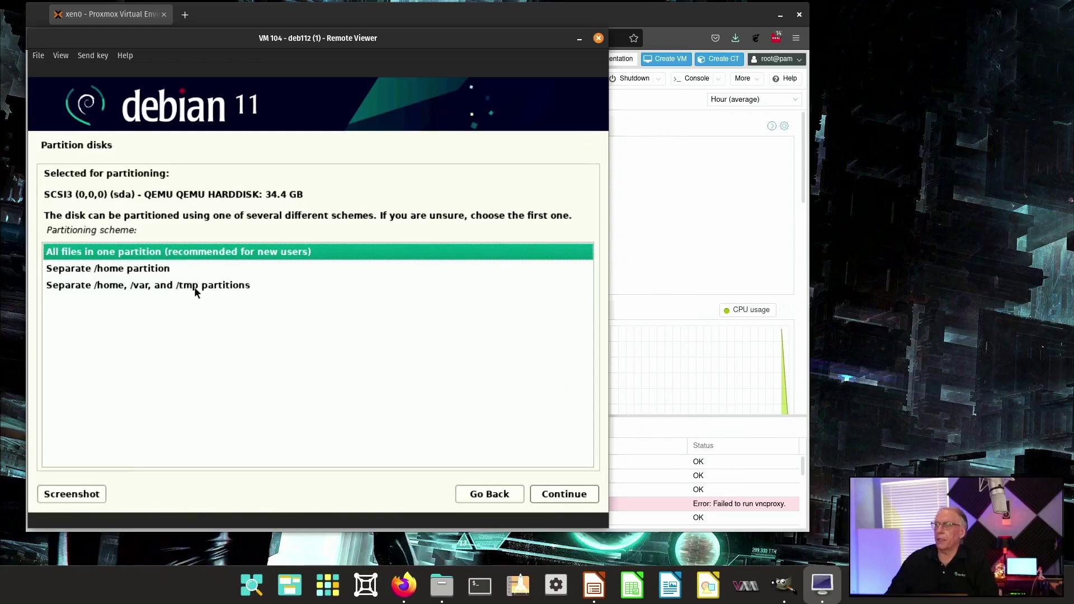
click(563, 494)
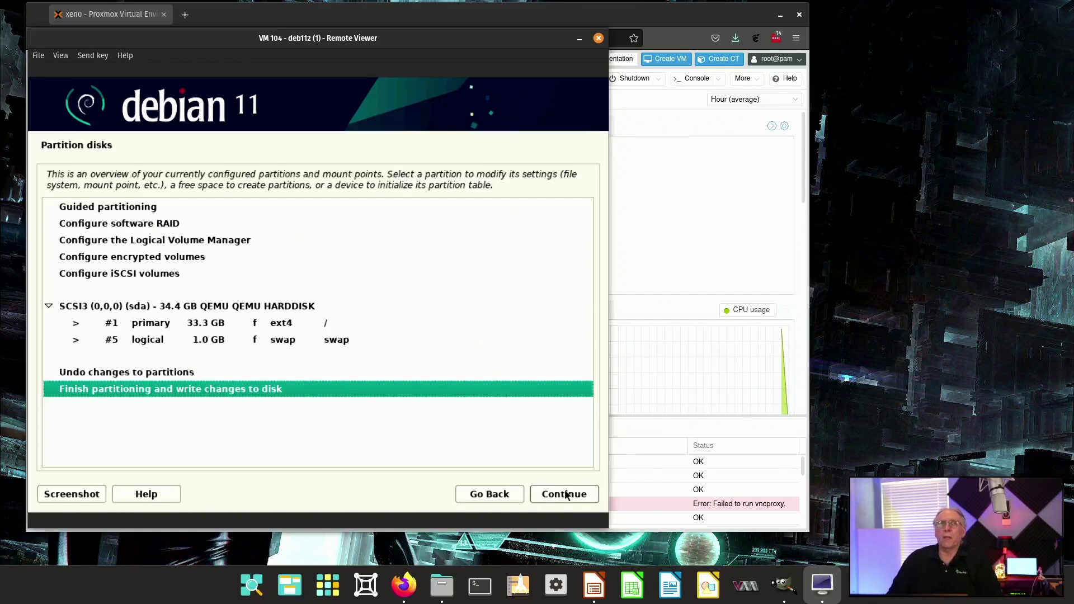
click(565, 494)
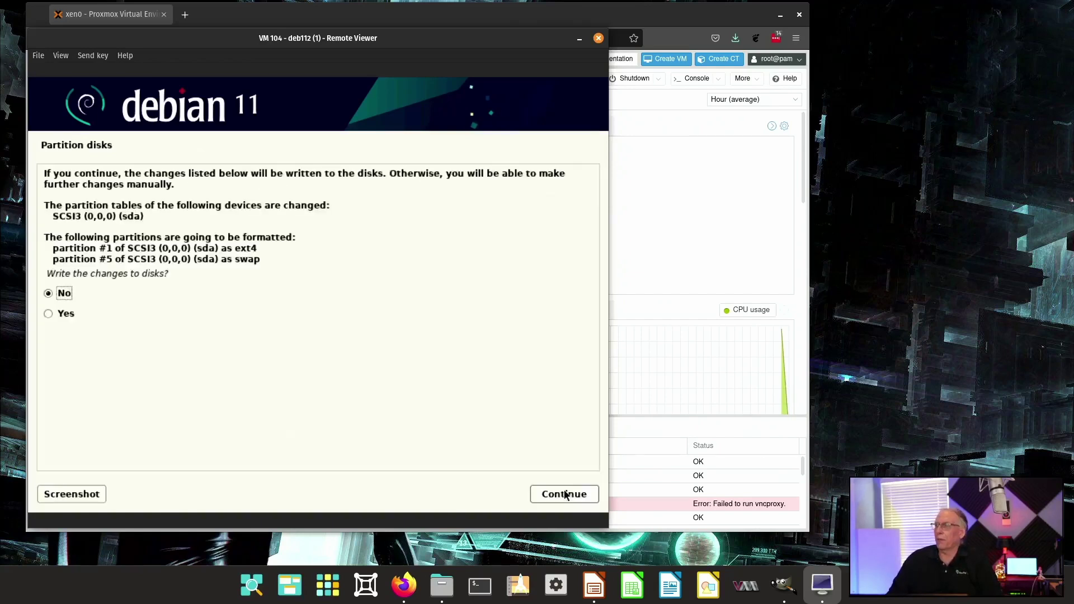
click(64, 314)
click(565, 494)
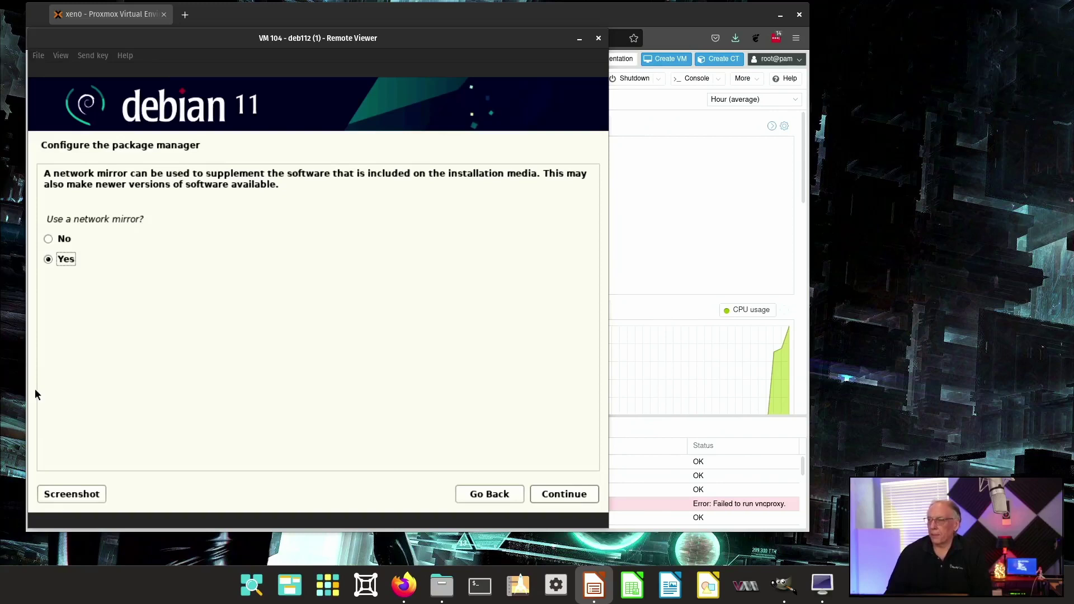
- Configure the package manager to use the United States network mirror deb.debian.org with no HTTP proxy
click(580, 496)
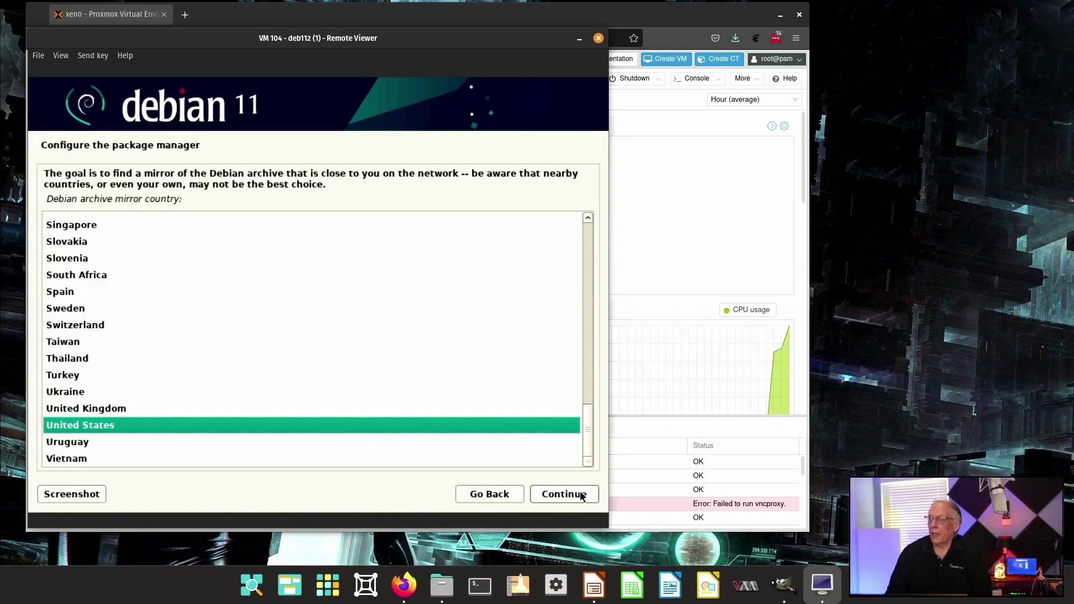
click(581, 496)
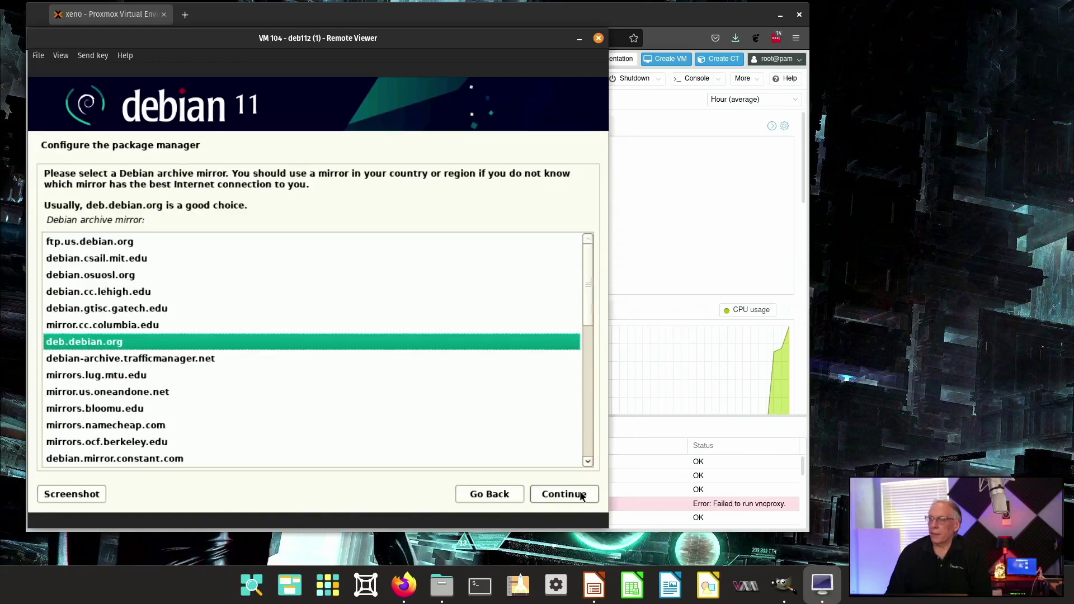
scroll(430, 392, down, 5)
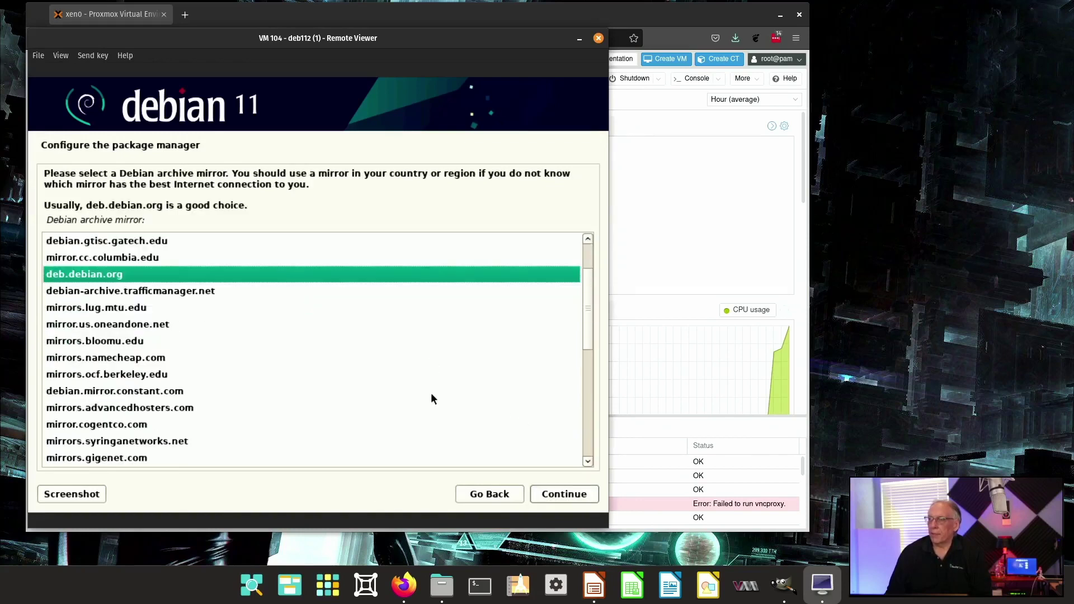
scroll(432, 397, down, 4)
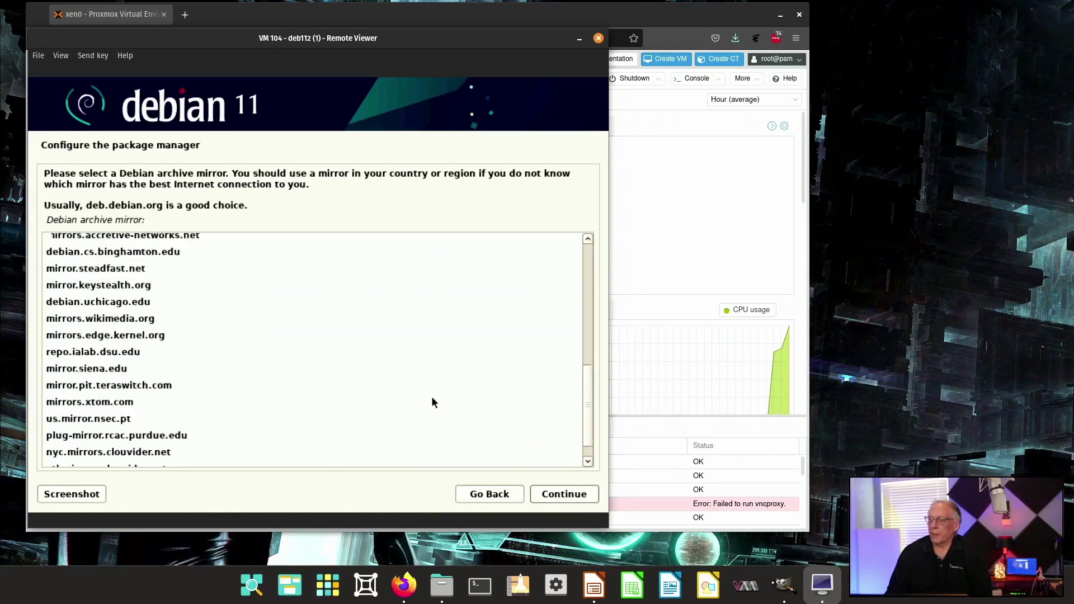
scroll(432, 402, up, 8)
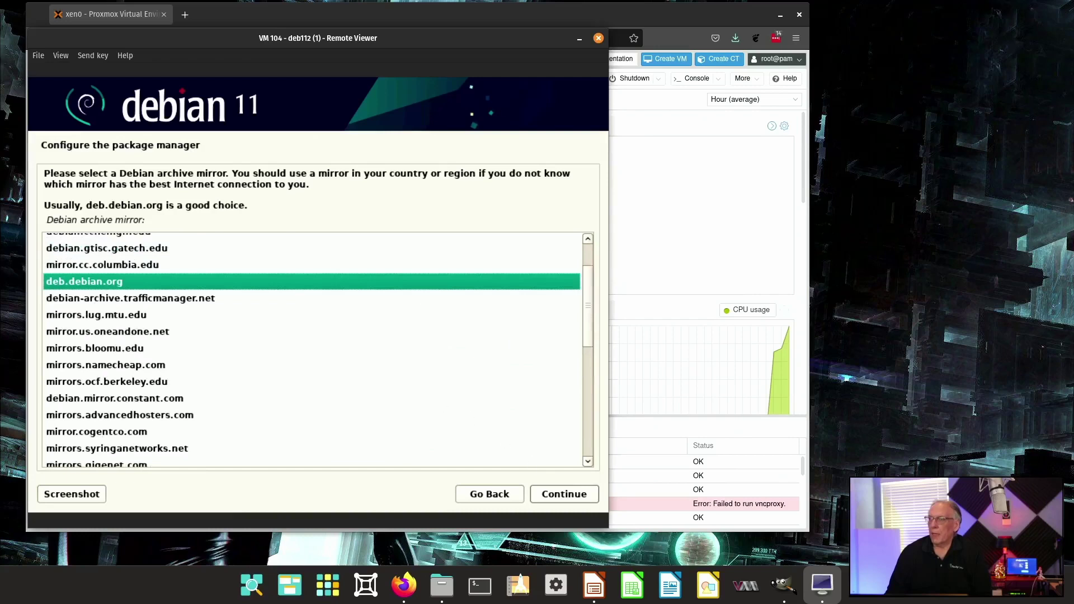
click(558, 493)
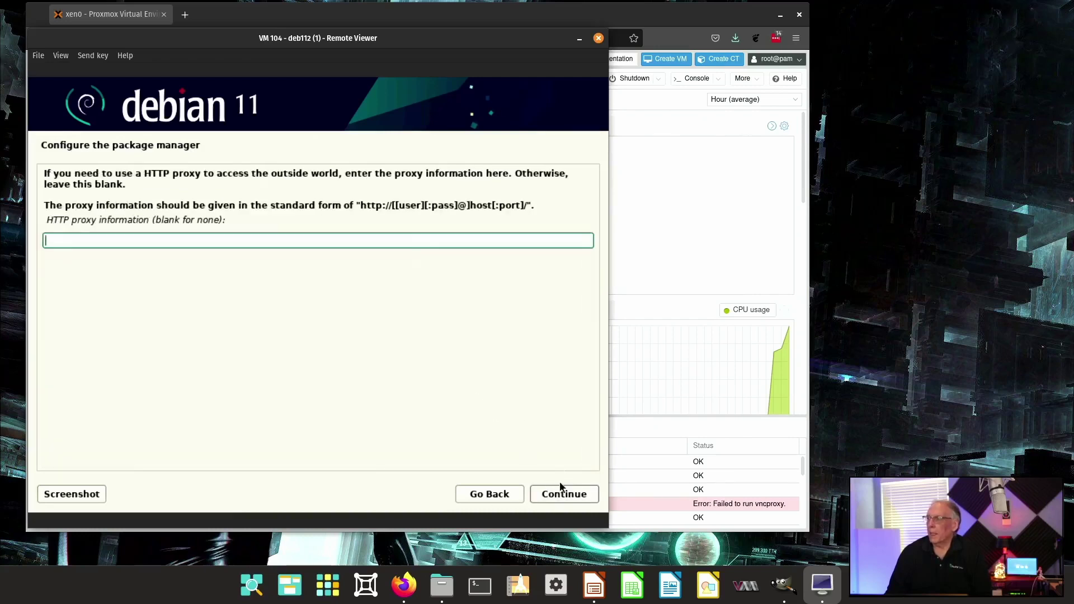
click(563, 494)
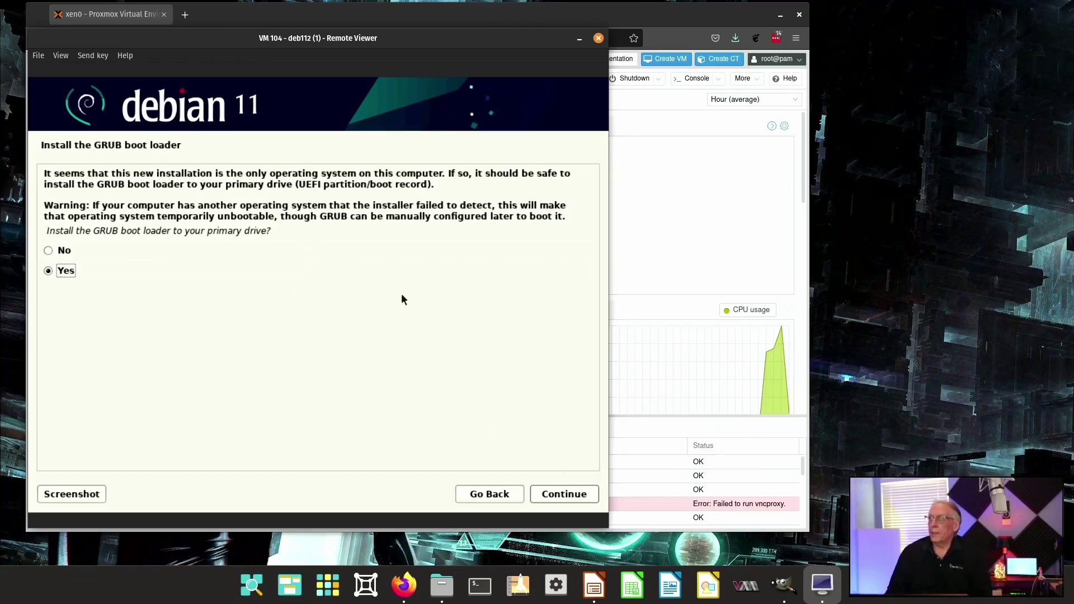
- Install the GRUB boot loader to the primary drive /dev/sda, finish the installation and boot into the new system
click(562, 495)
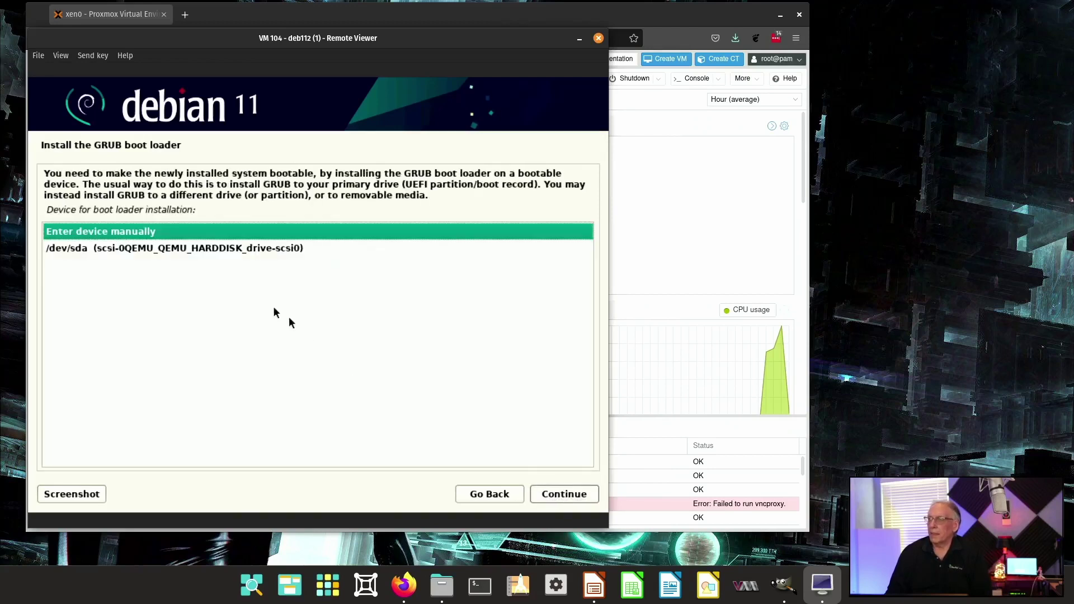
click(230, 250)
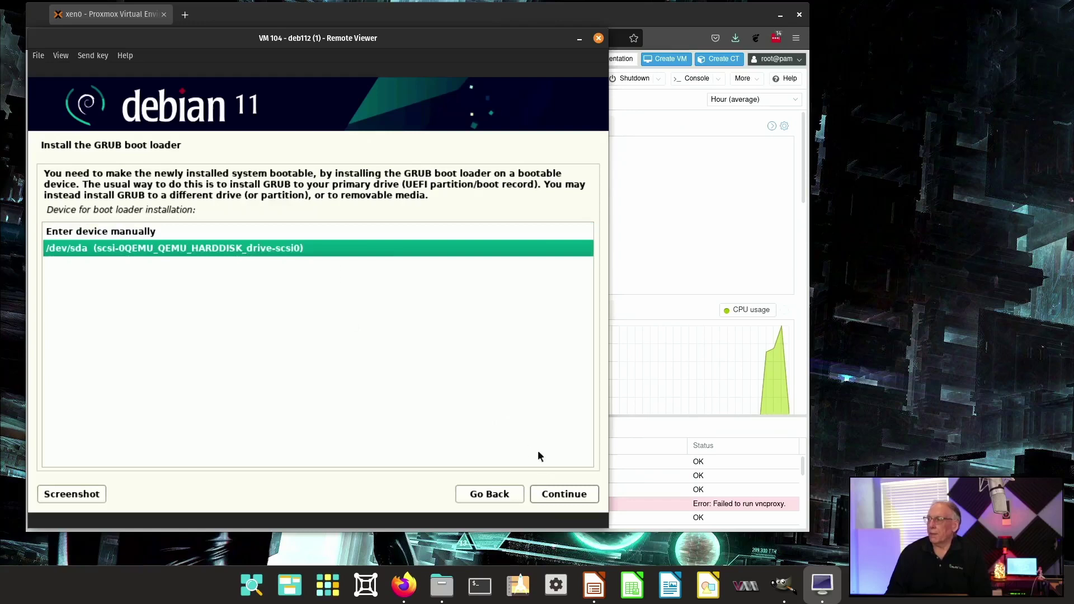
click(559, 495)
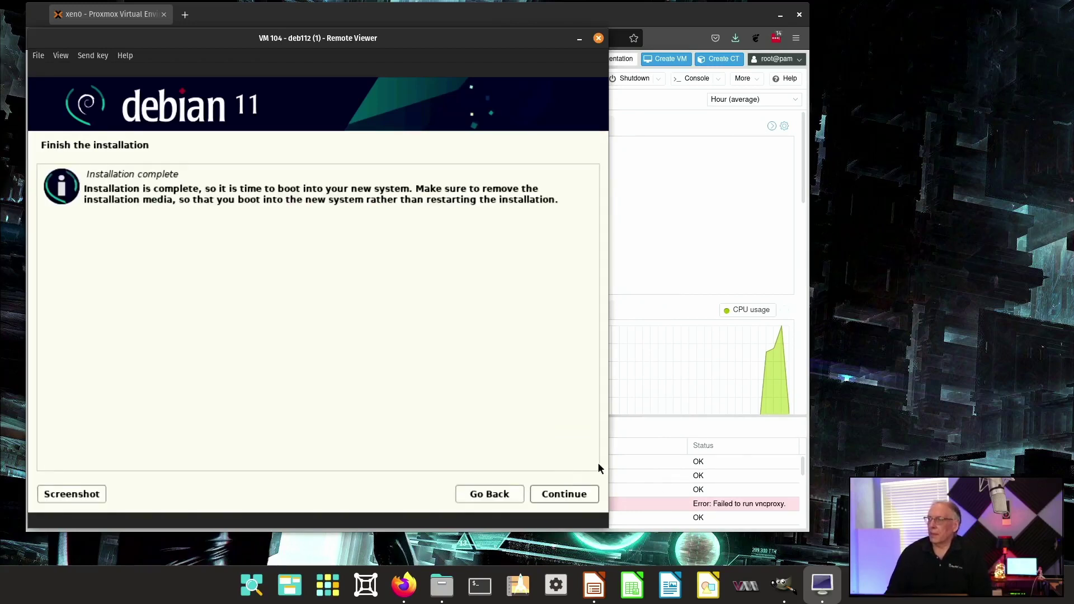
click(578, 495)
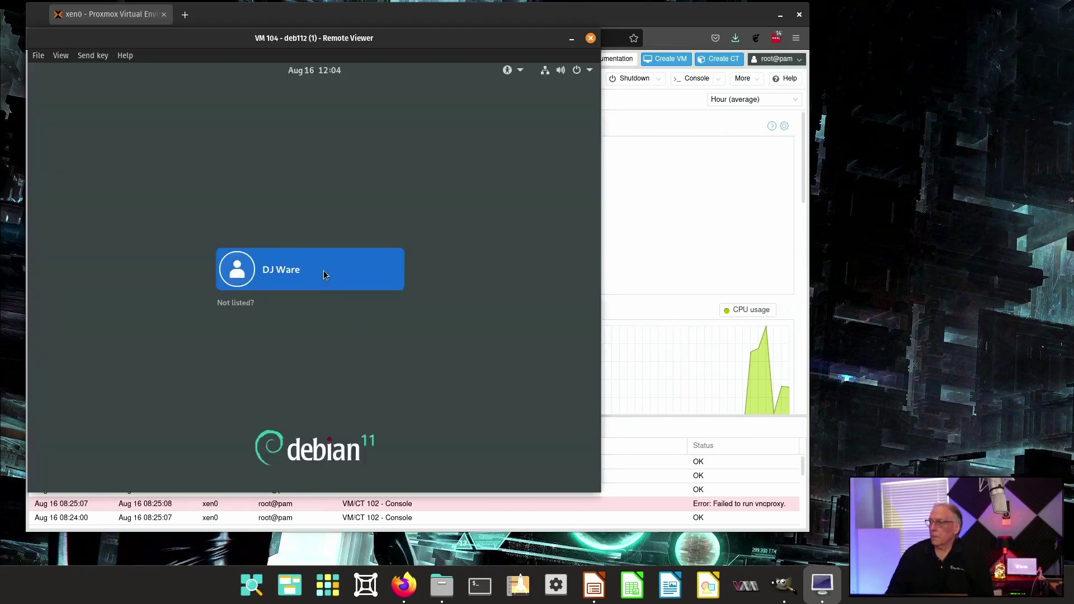
- Log in to the new Debian desktop as the listed user by entering the account password
click(321, 271)
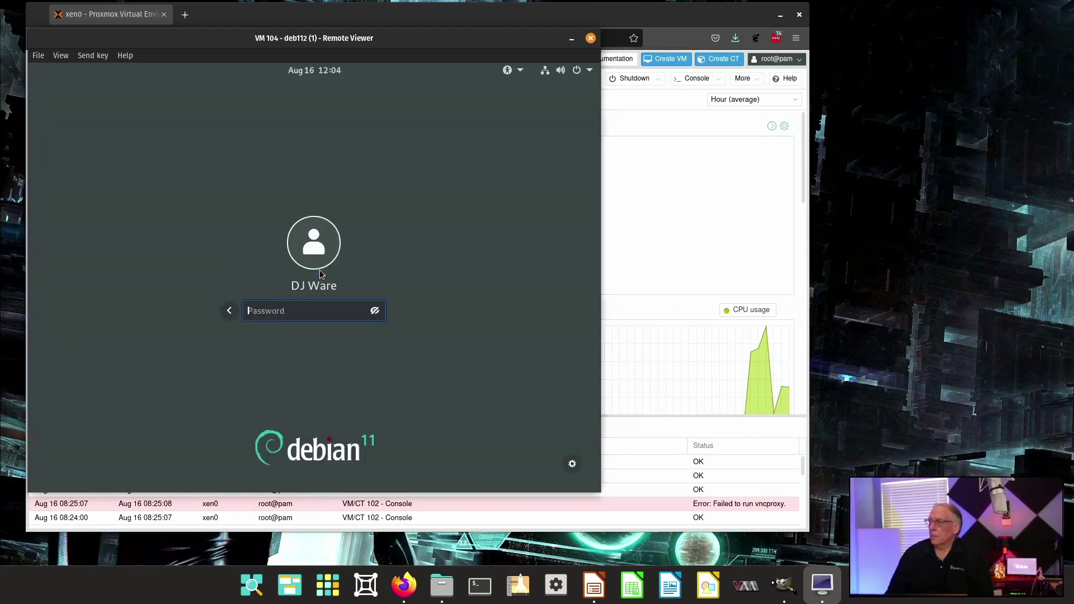
text(•••••••)
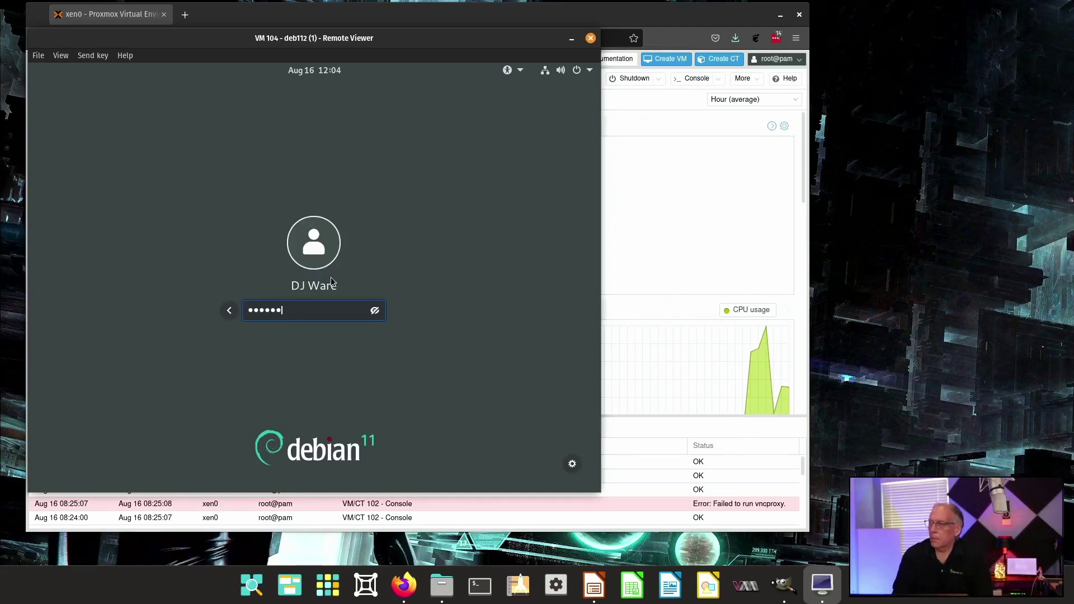
key(BackSpace)
key(BackSpace)
key(BackSpace)
key(BackSpace)
key(BackSpace)
key(BackSpace)
key(BackSpace)
text(•••••••••••)
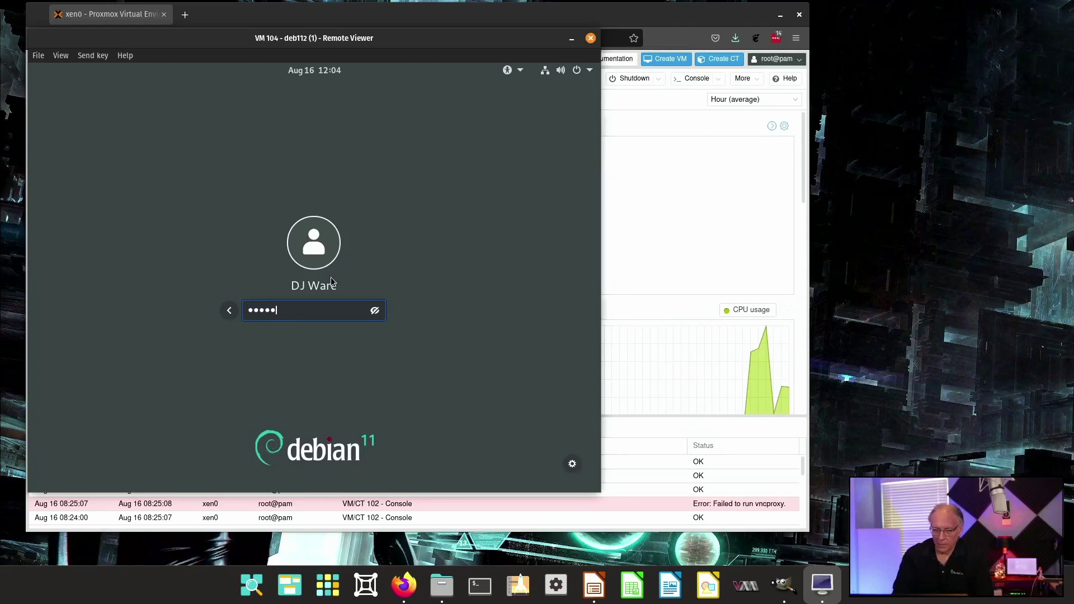
key(Return)
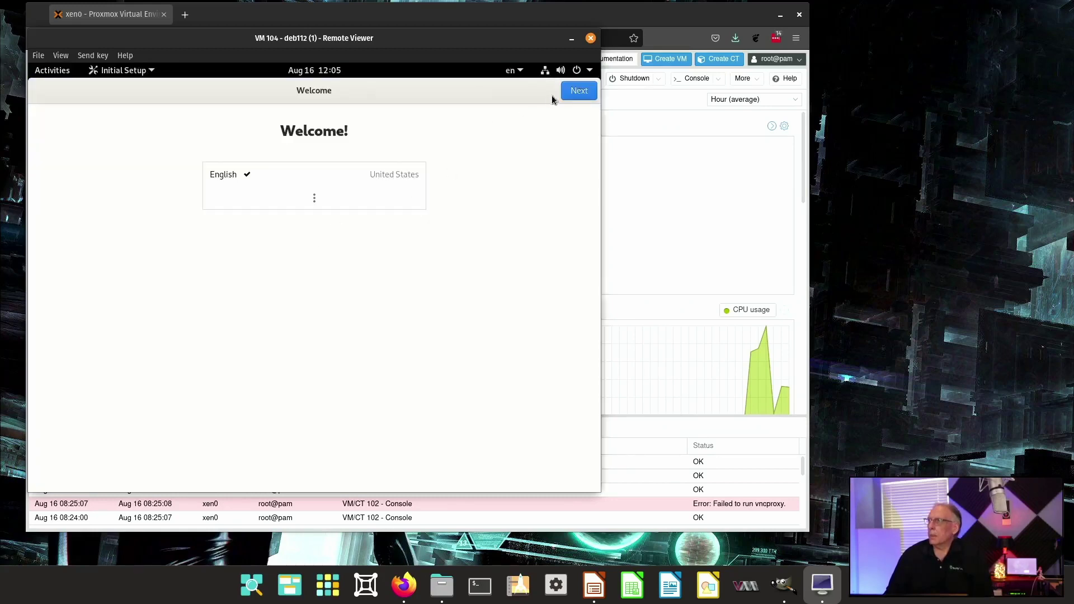
- Complete the initial setup with English (US), location services off and online accounts skipped, and close the Getting Started help
click(572, 91)
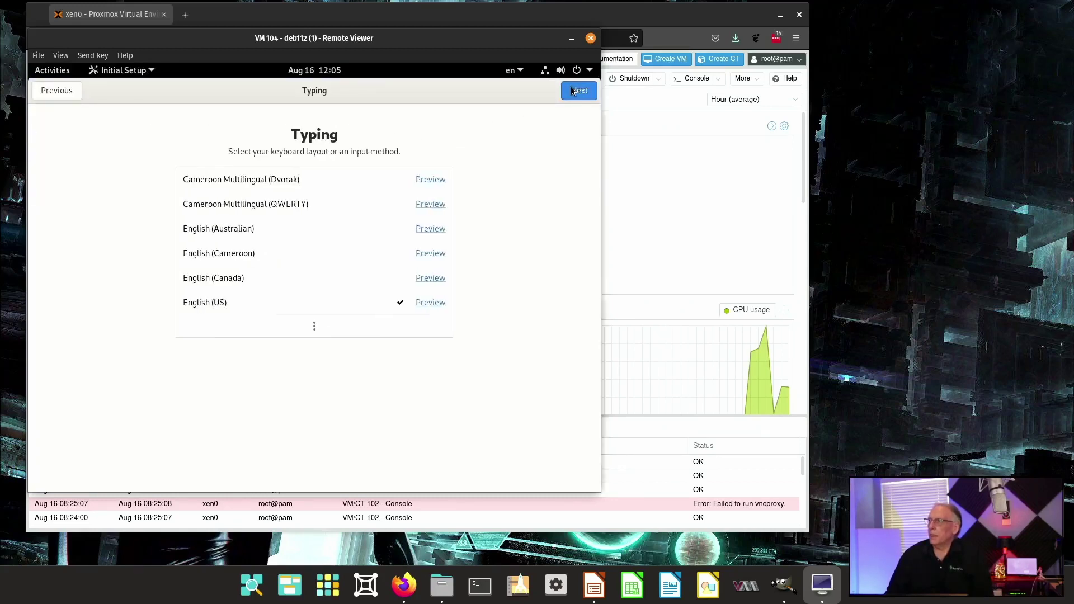
click(570, 91)
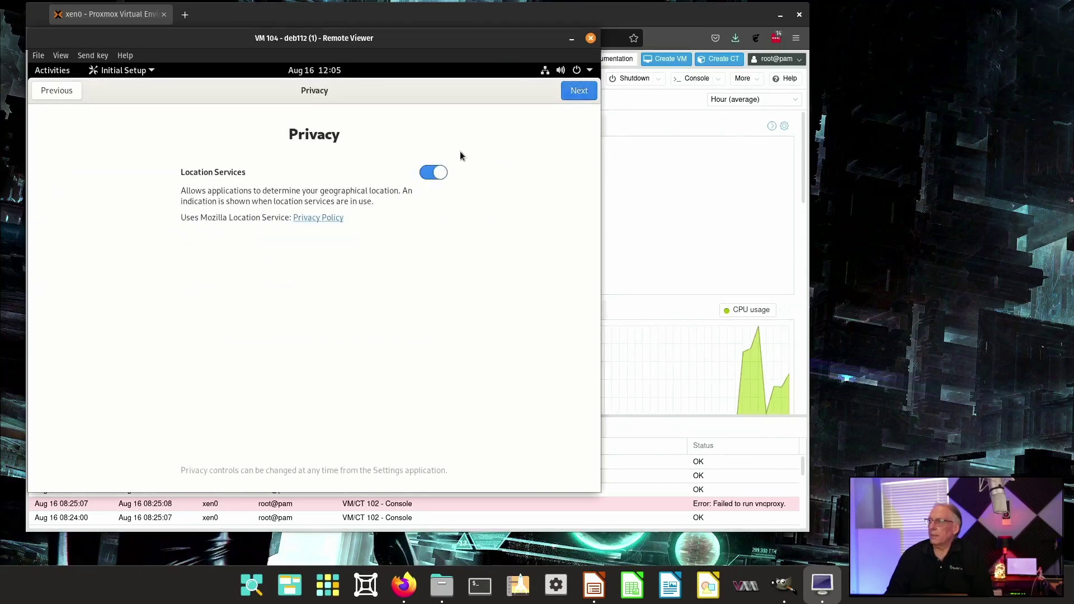
click(444, 175)
click(576, 91)
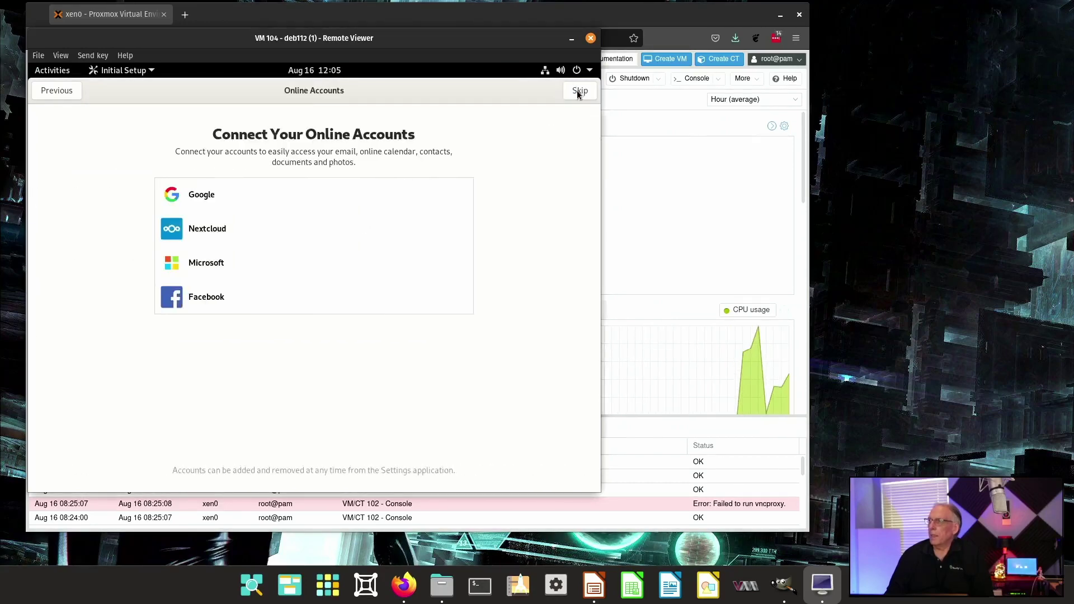
click(578, 93)
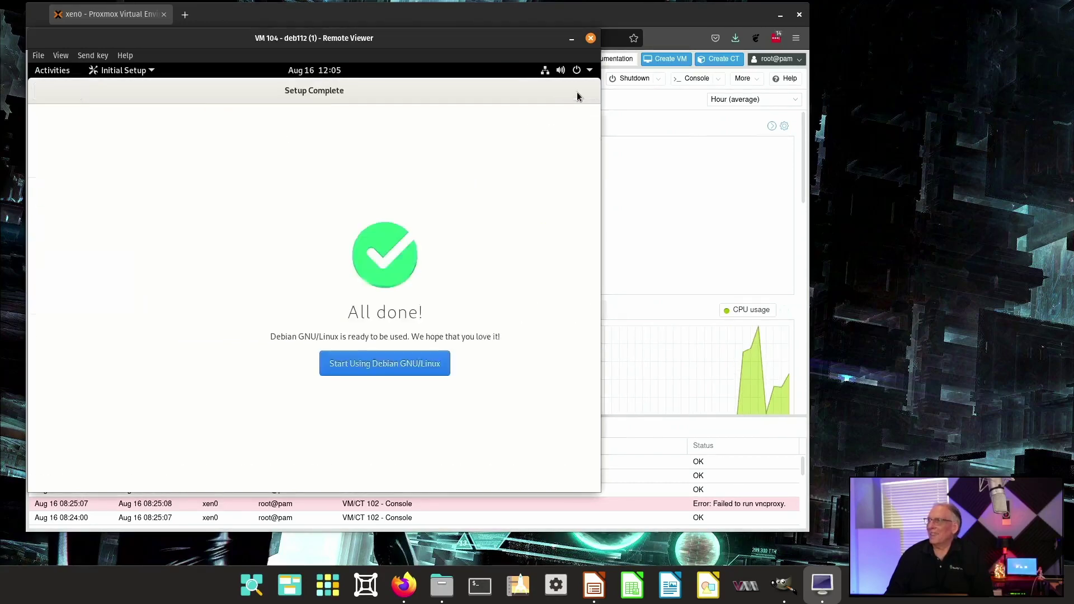
click(323, 365)
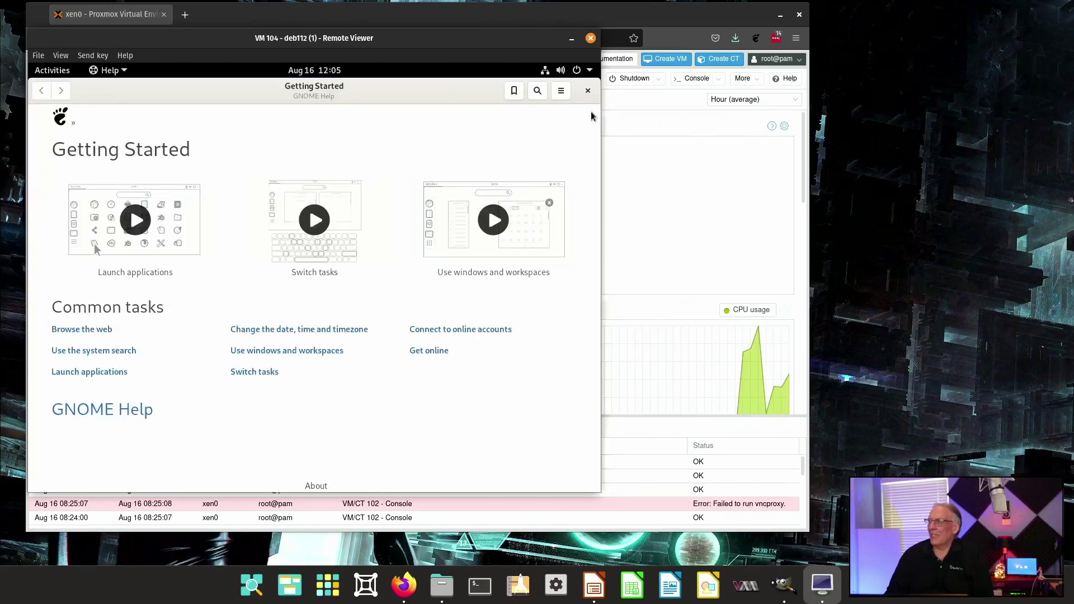
click(586, 91)
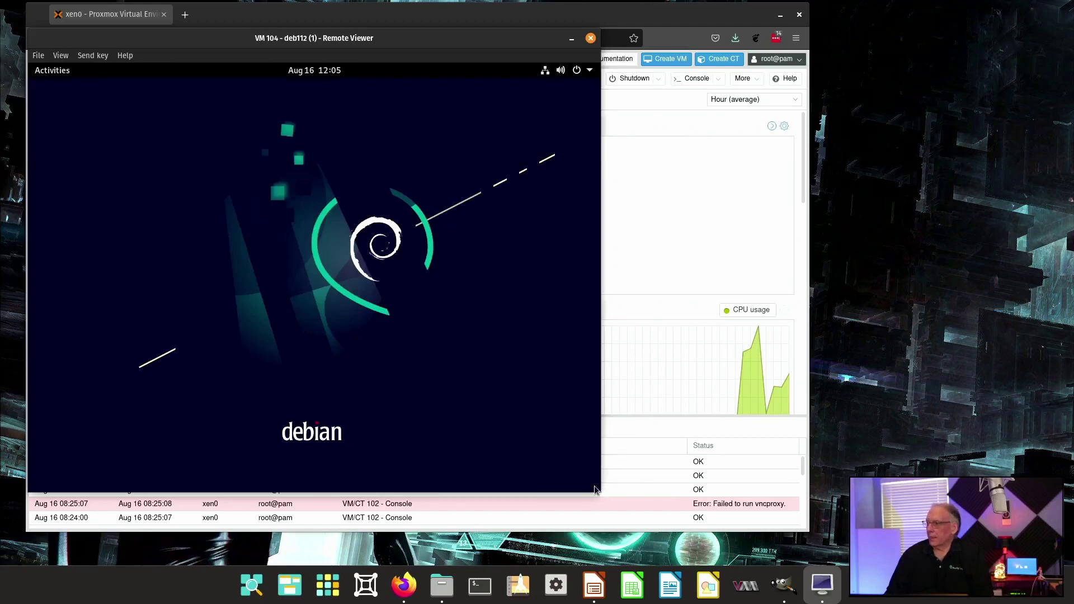
- Enlarge the remote viewer window, add Terminal from the Utilities applications to the favorites and open it
drag(600, 491, 722, 570)
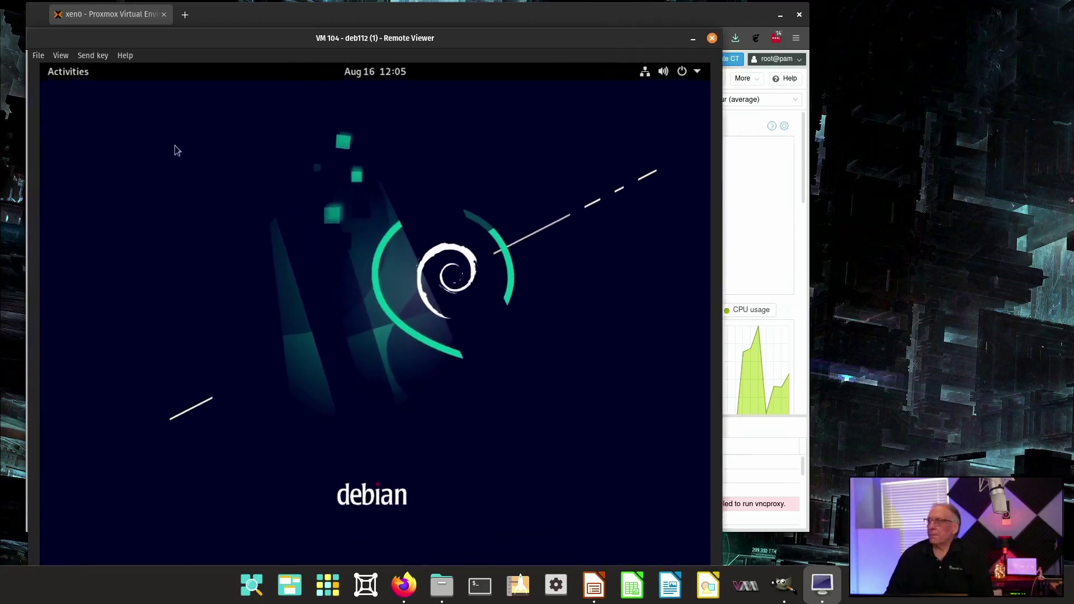
click(71, 74)
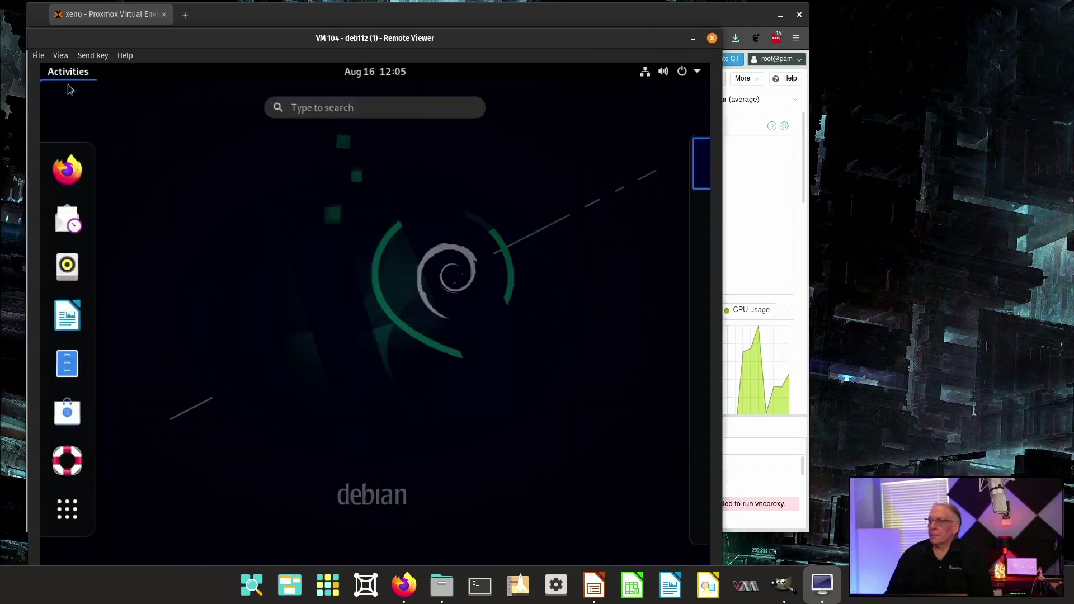
click(67, 509)
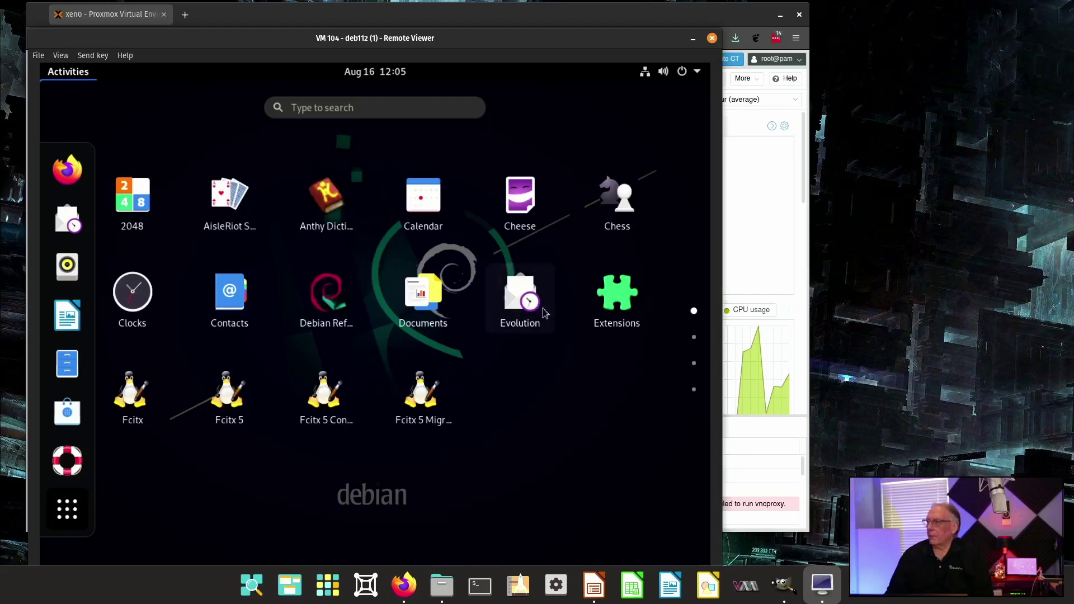
scroll(542, 315, down, 2)
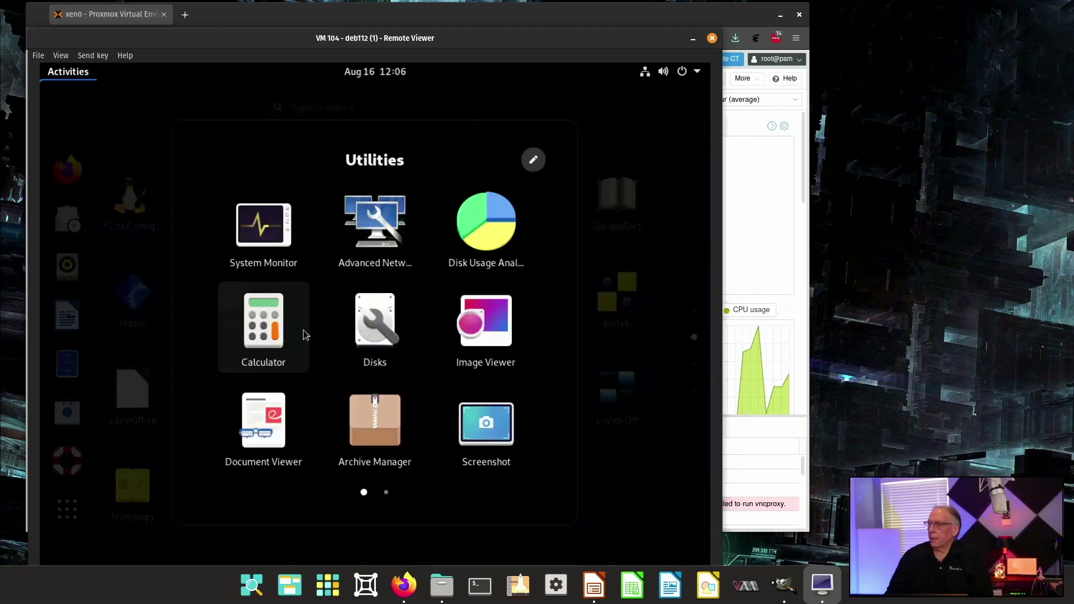
scroll(306, 335, down, 1)
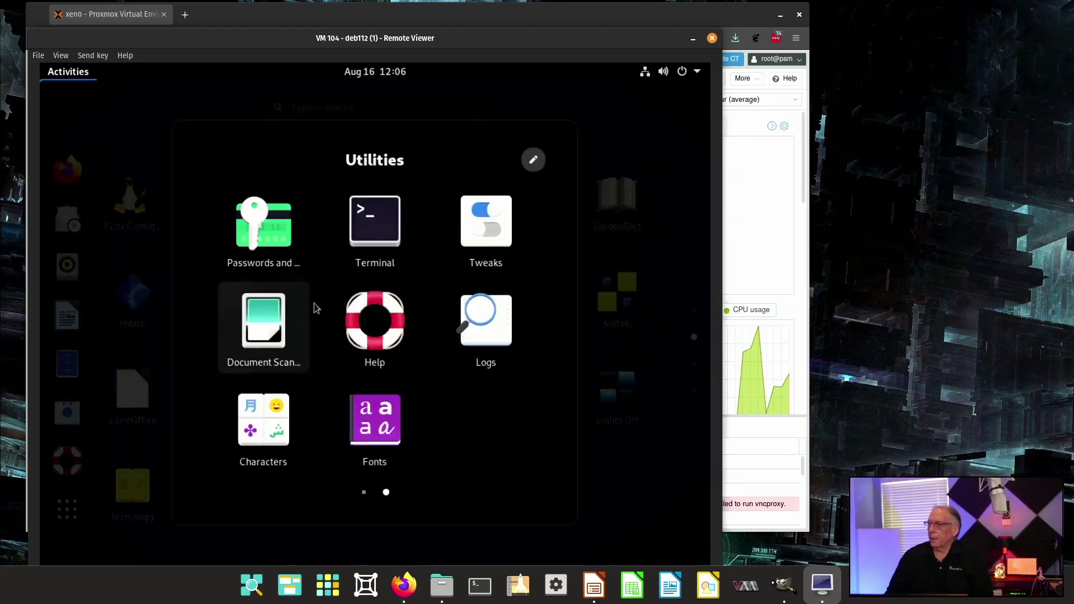
right_click(368, 234)
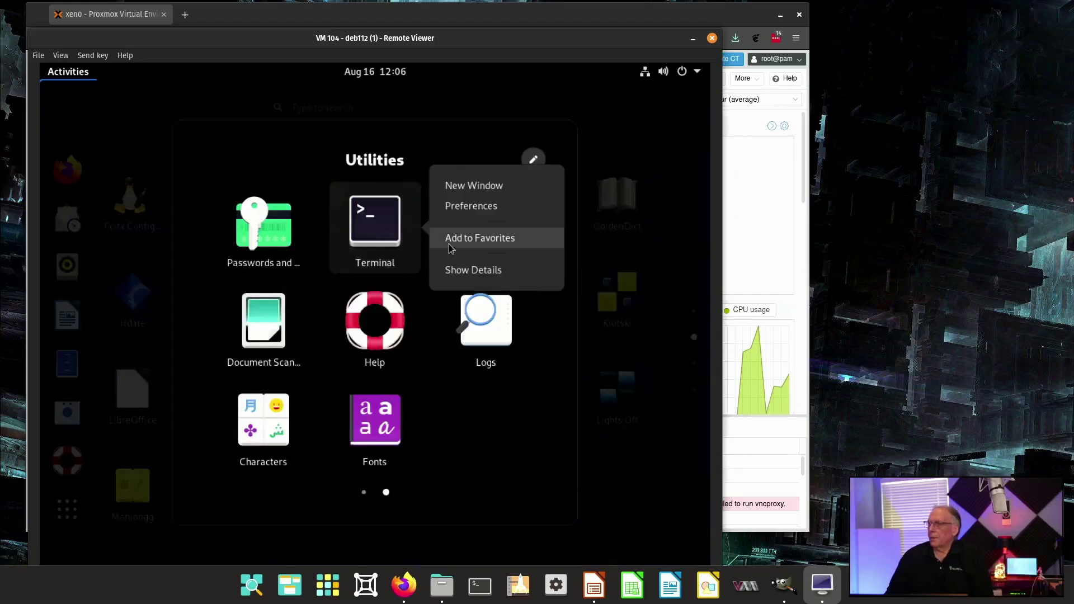
click(426, 243)
click(369, 232)
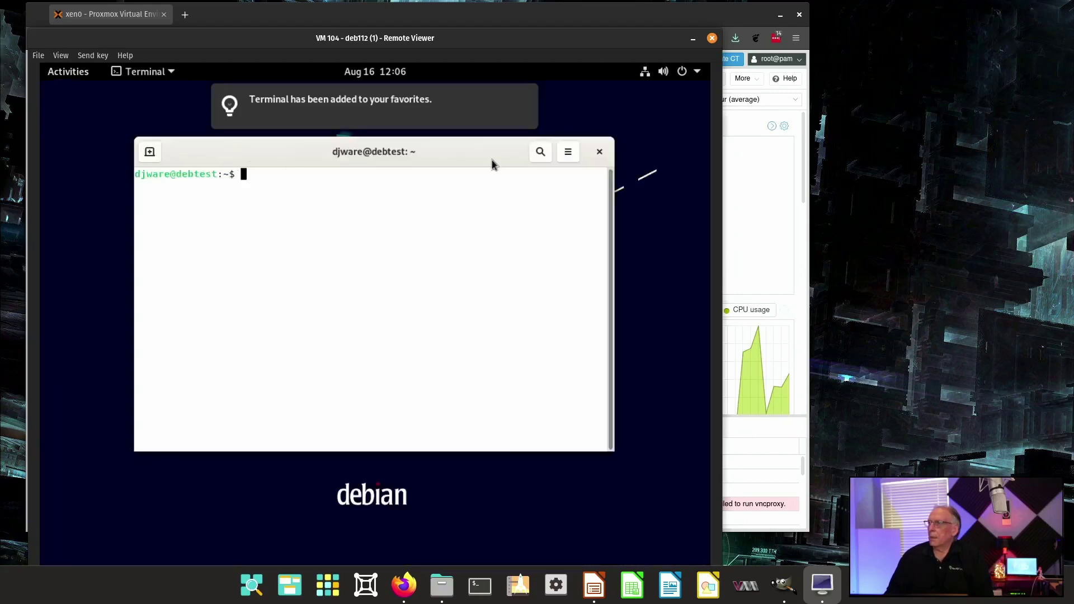
- Turn off system theme colors for the Unnamed terminal profile and set its text and background scheme to GNOME dark
click(568, 153)
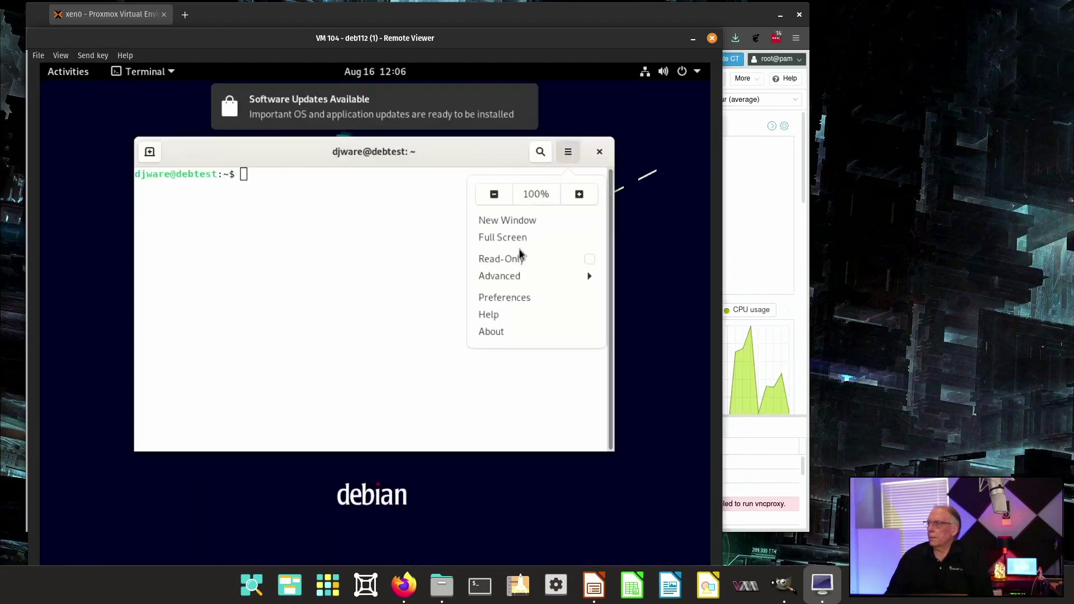
click(520, 295)
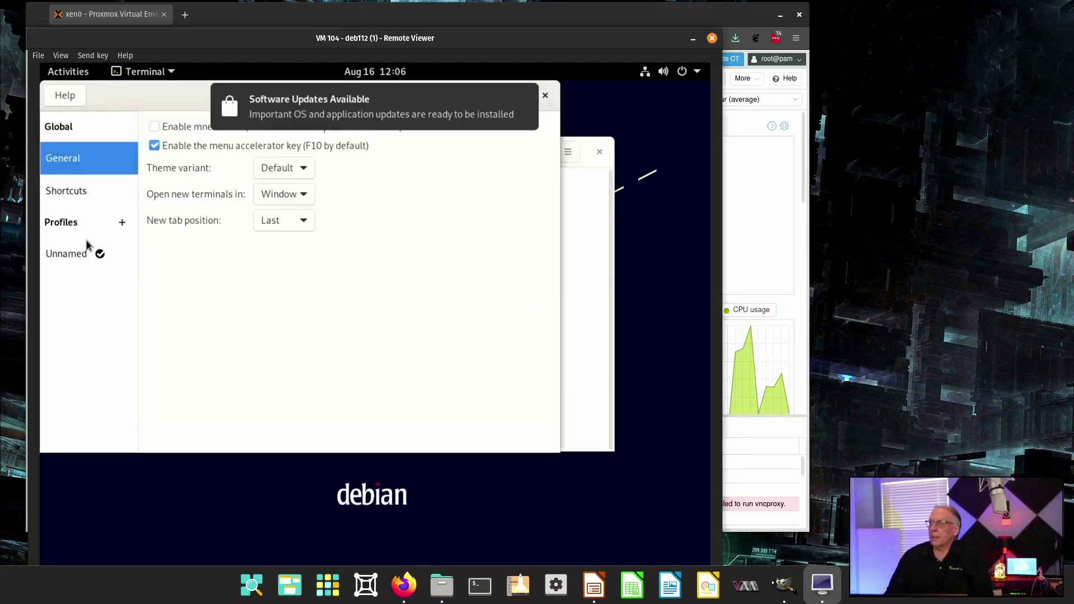
click(72, 254)
click(206, 124)
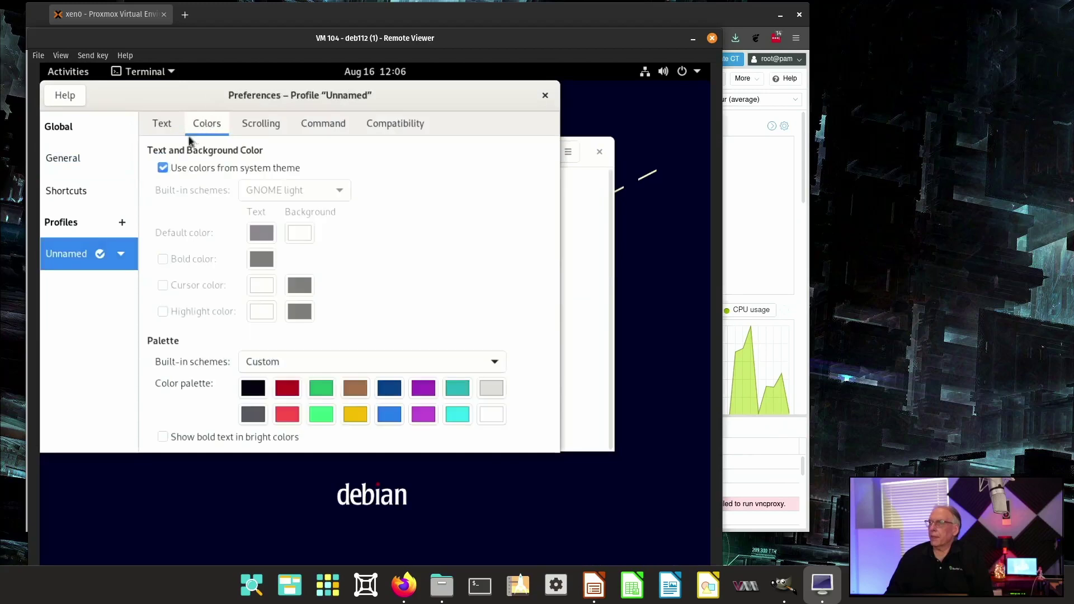
click(172, 169)
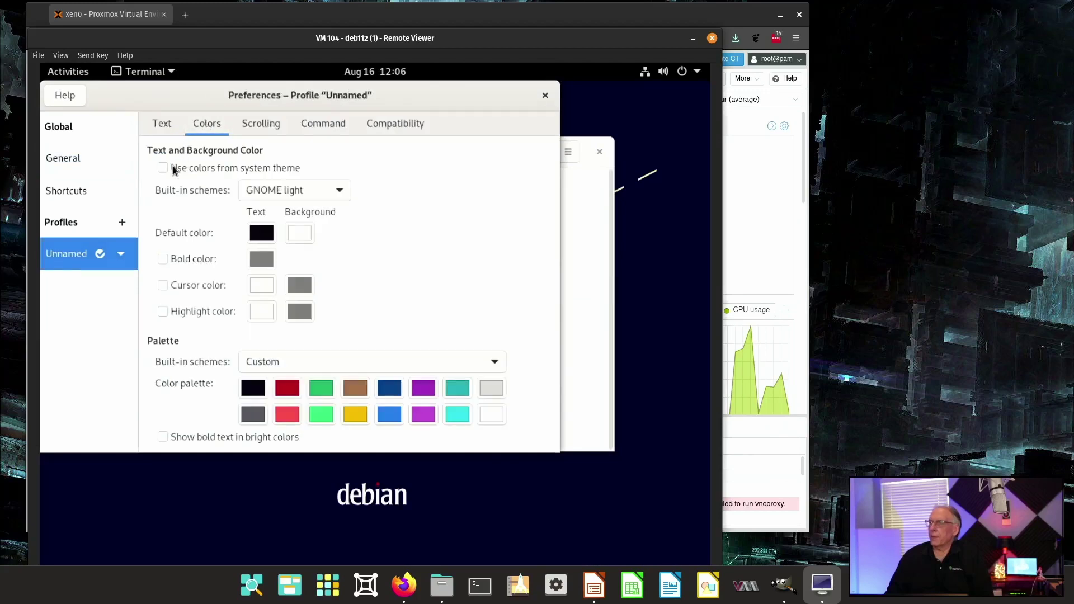
click(324, 193)
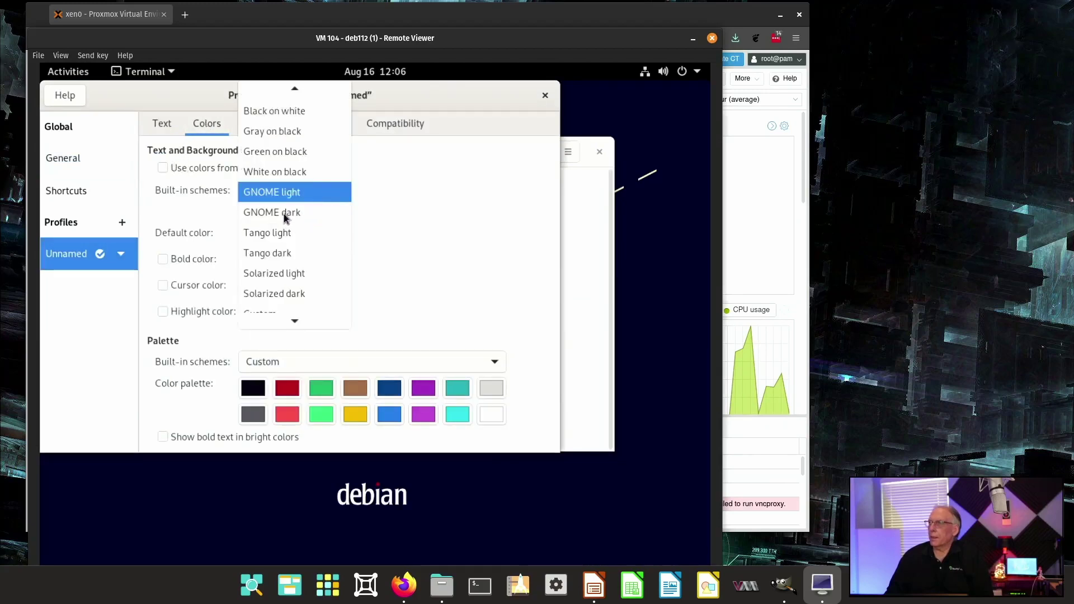
key(Escape)
click(334, 197)
click(314, 211)
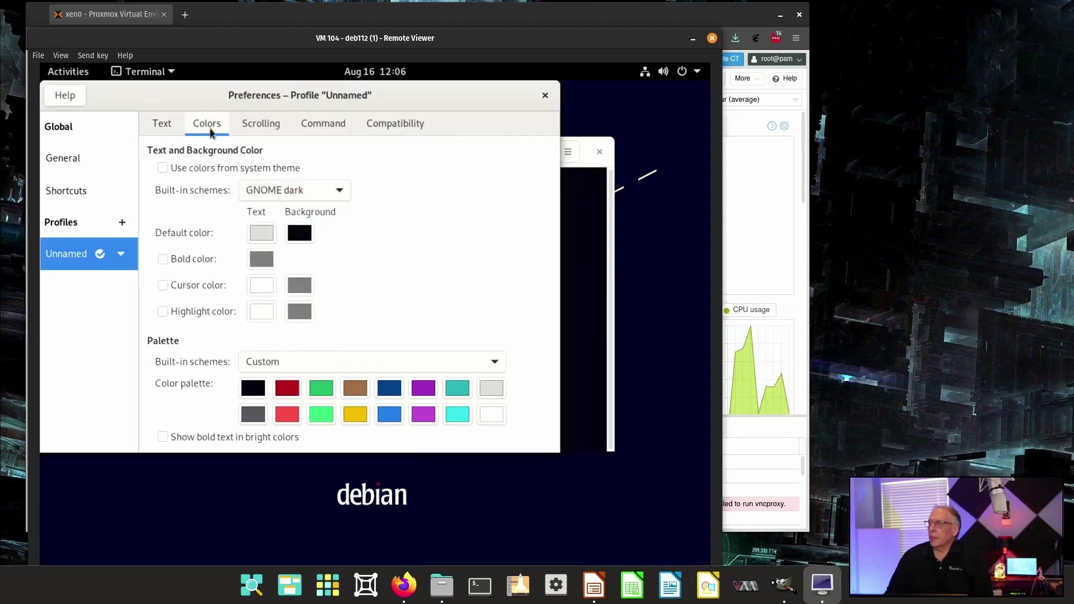
- Enable a custom font for the terminal profile, set it to Monospace size 15 and close the preferences
click(170, 126)
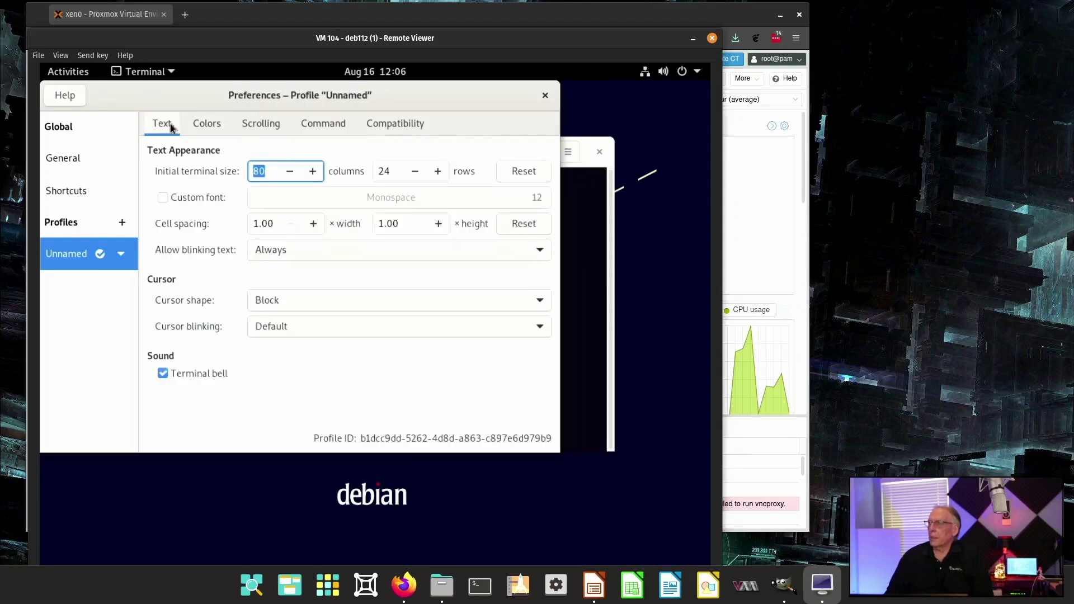
click(195, 200)
click(537, 198)
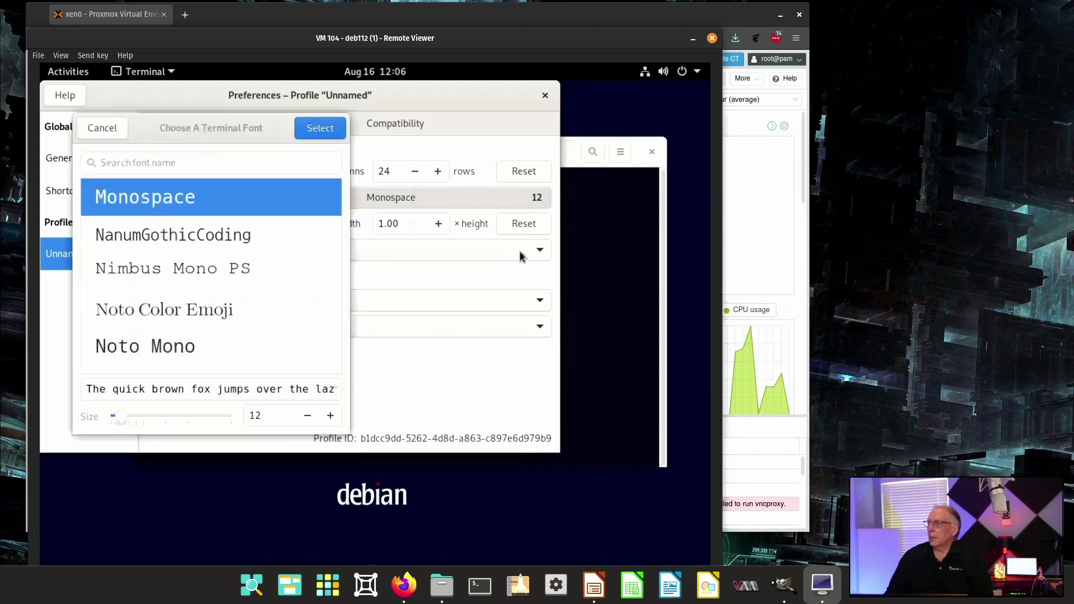
click(330, 416)
click(330, 416)
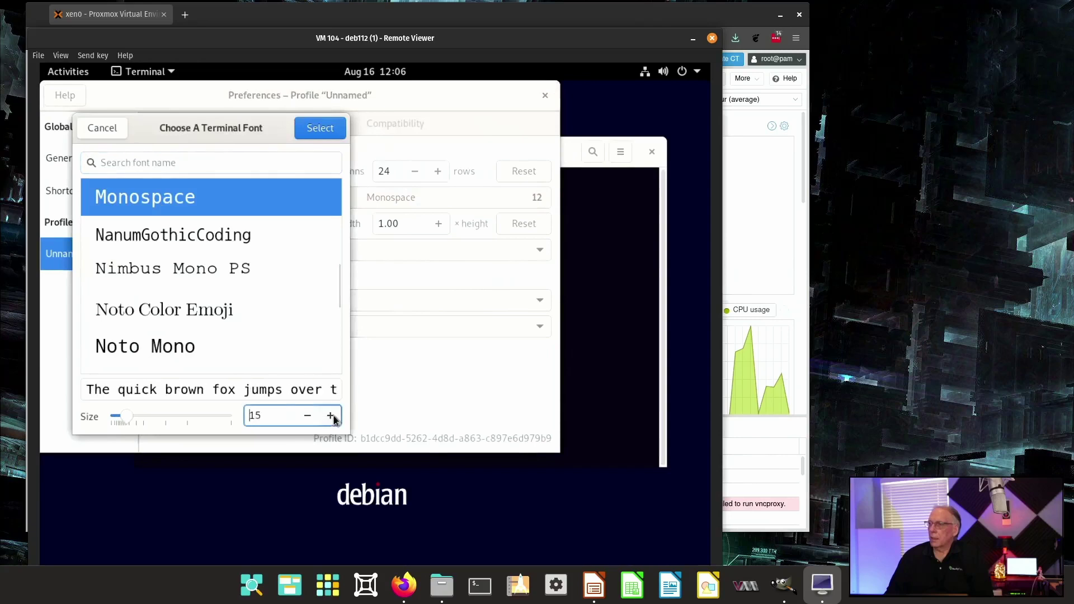
click(314, 128)
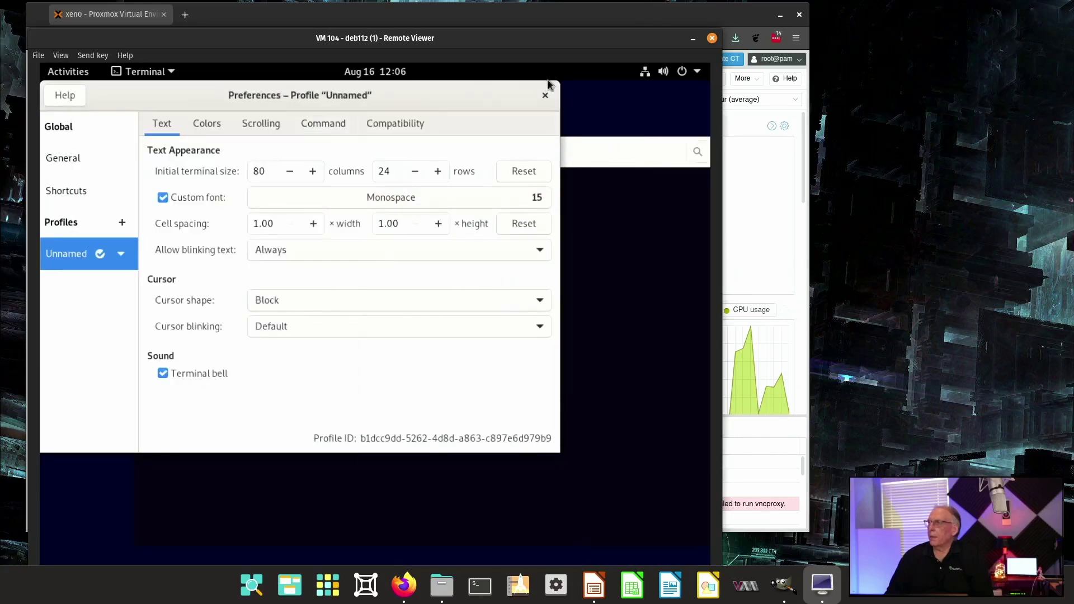
click(545, 95)
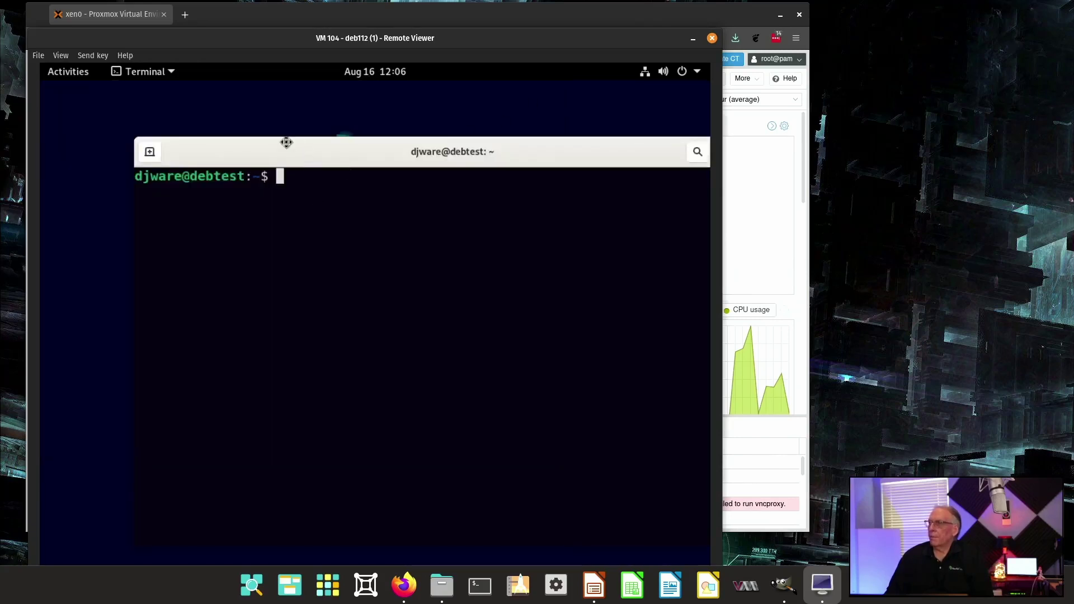
- Move the terminal window fully into view and try to run sudo ls with the account password
drag(286, 142, 243, 110)
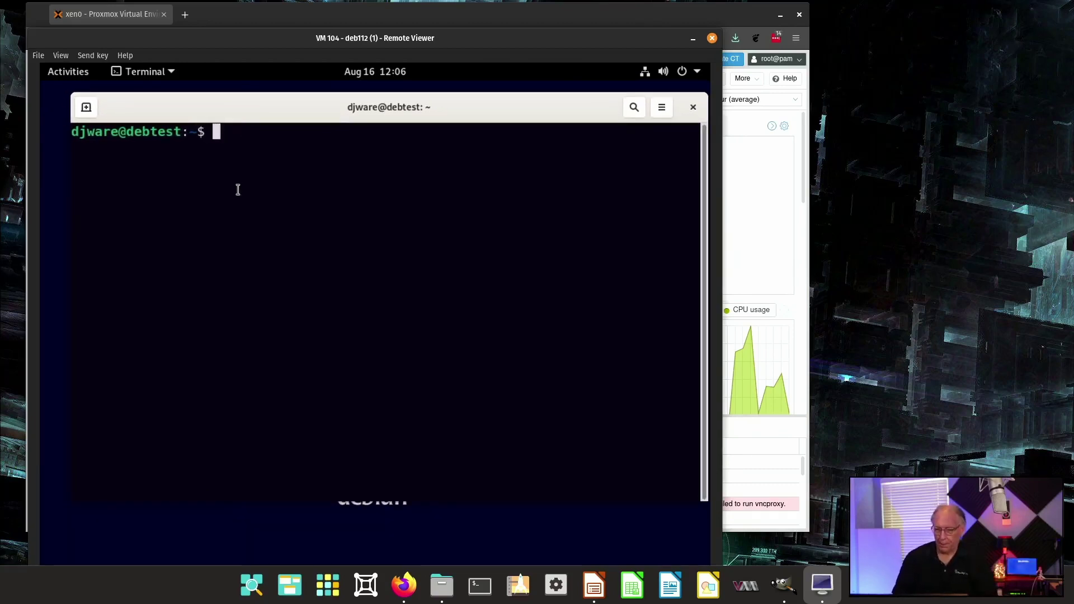
text(sudo ls)
key(Return)
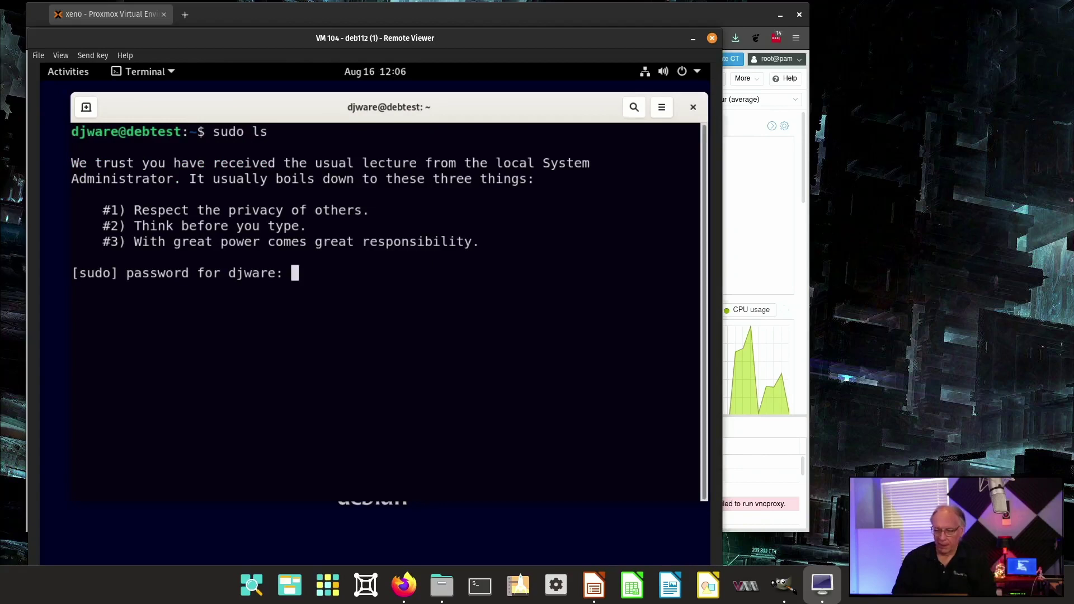
key(Return)
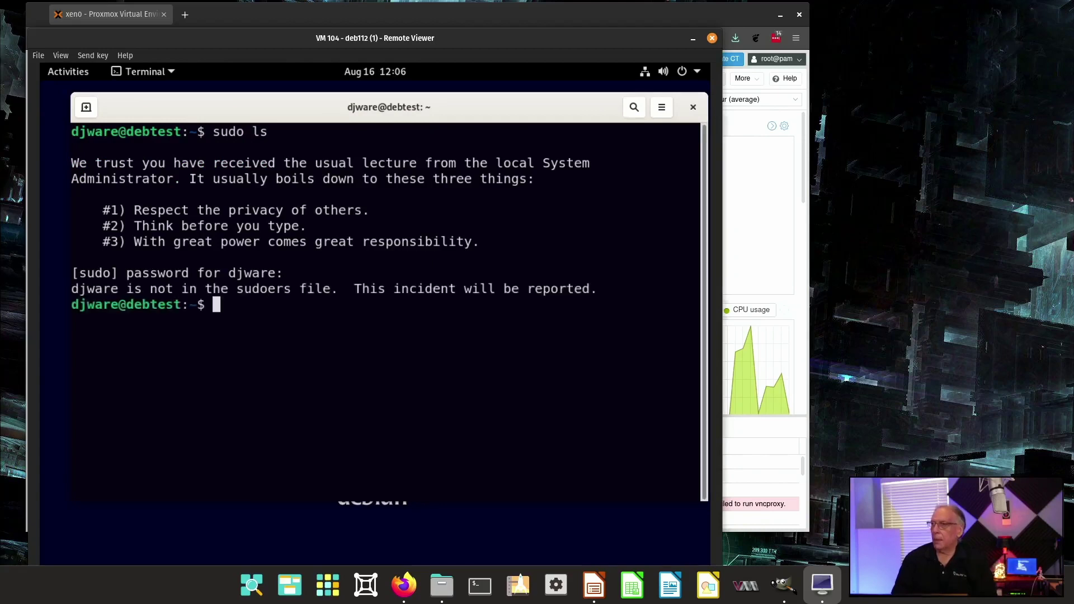
- Open a root login shell with su - by entering the root password
text(su -)
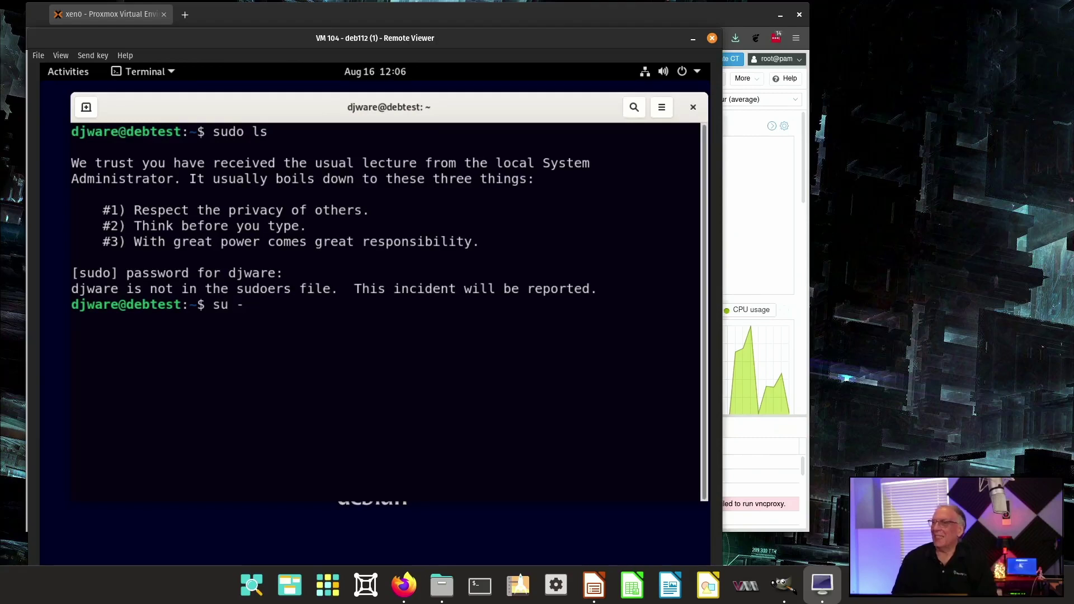
key(Return)
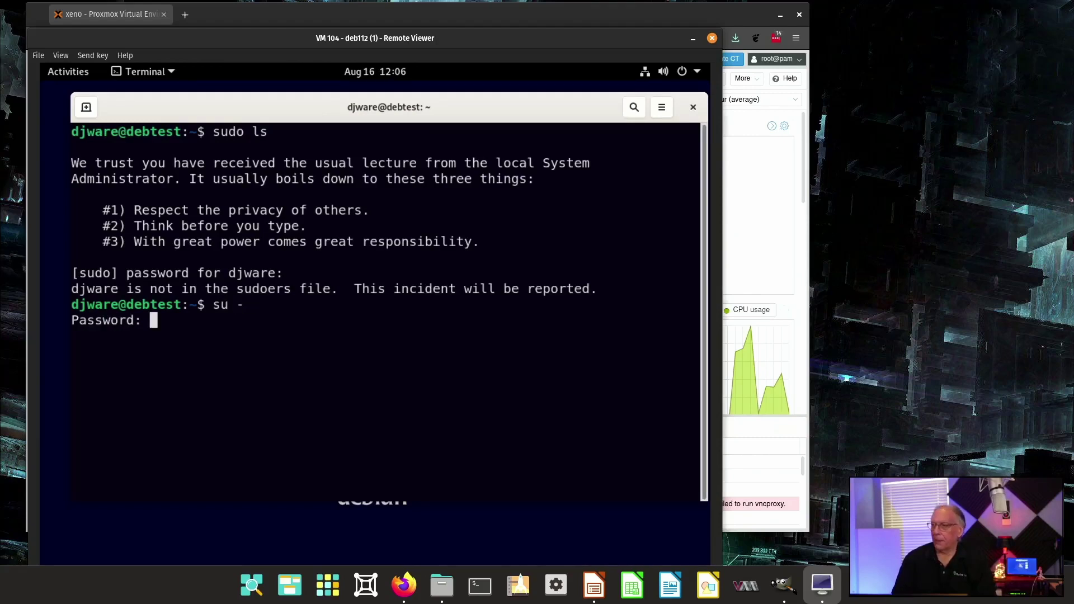
key(Return)
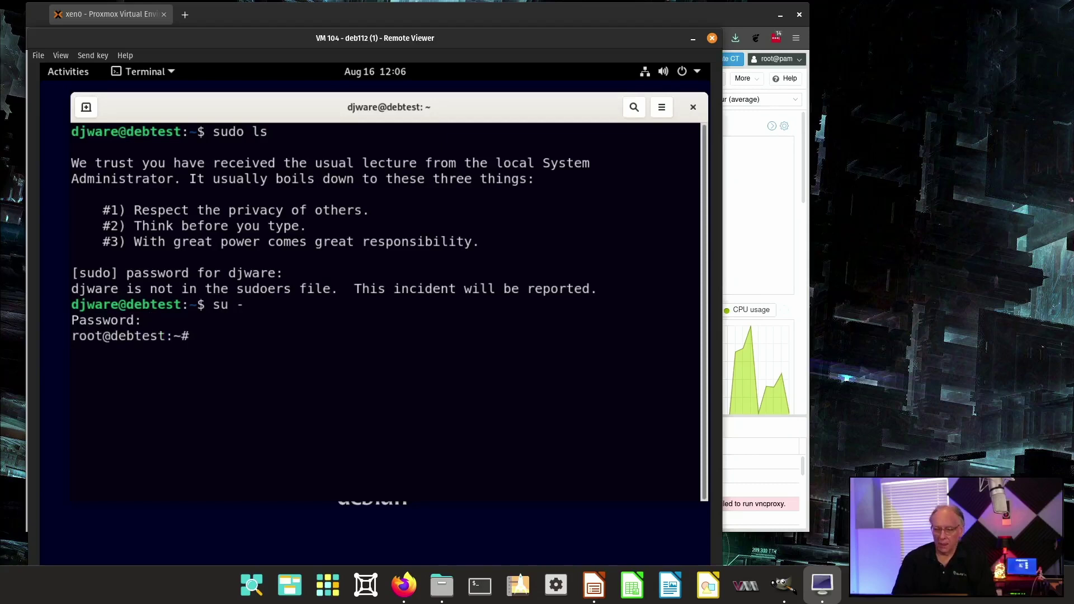
- Add the regular user account to the sudo group with usermod -aG
text(usermod )
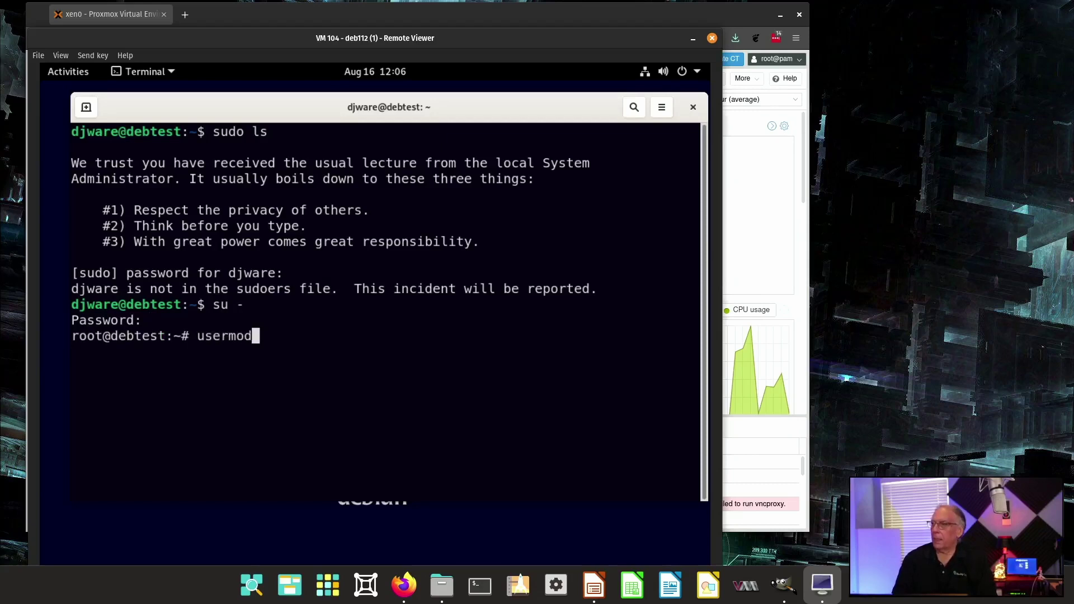
text(-)
key(BackSpace)
text(-aG )
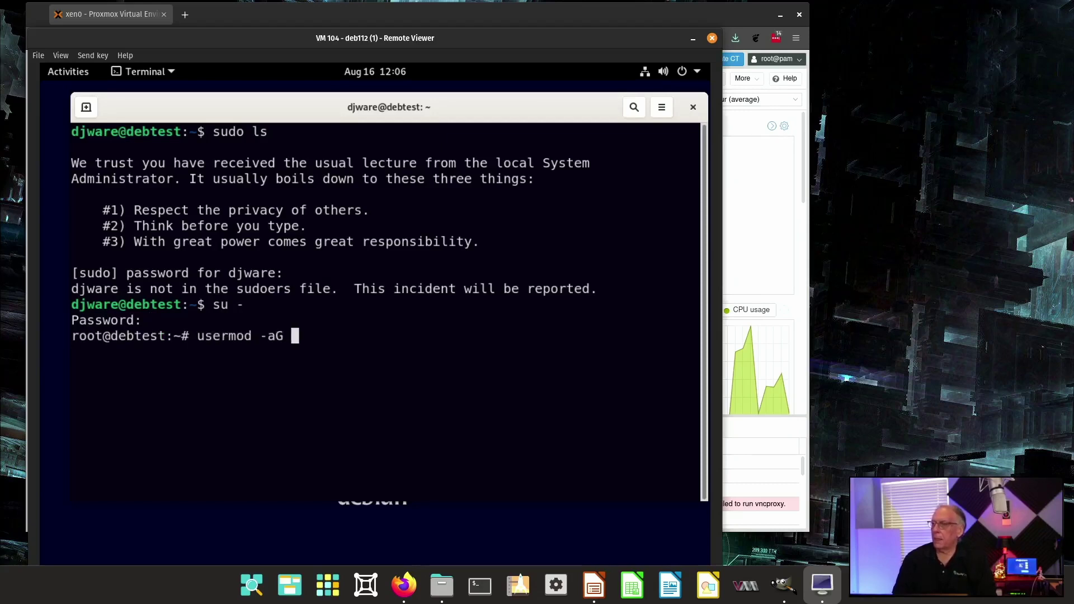
text(sydo)
key(BackSpace)
key(BackSpace)
key(BackSpace)
text(ud)
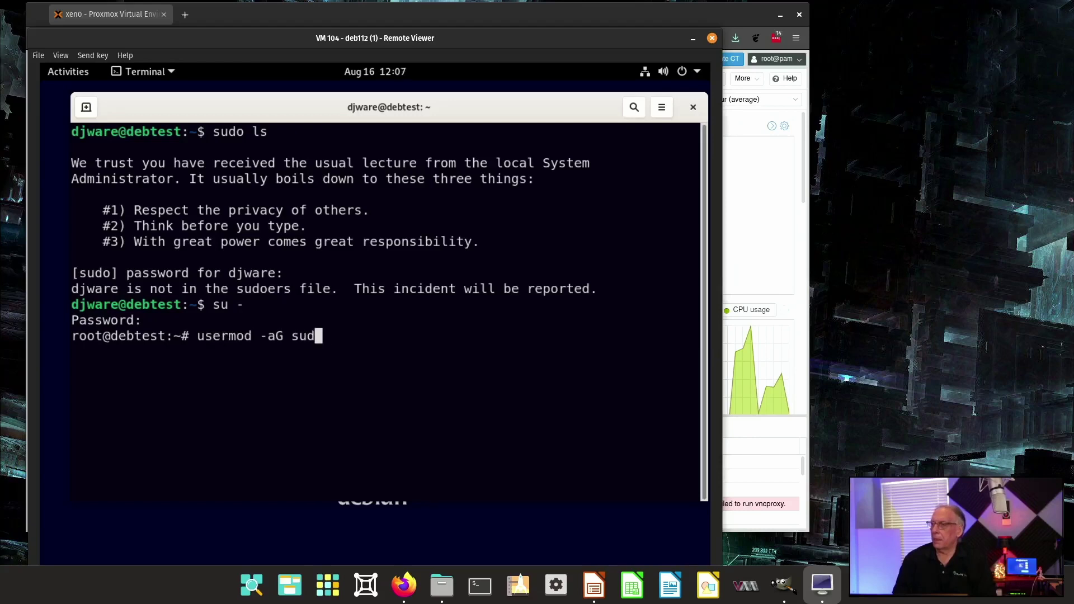
text(o djwar)
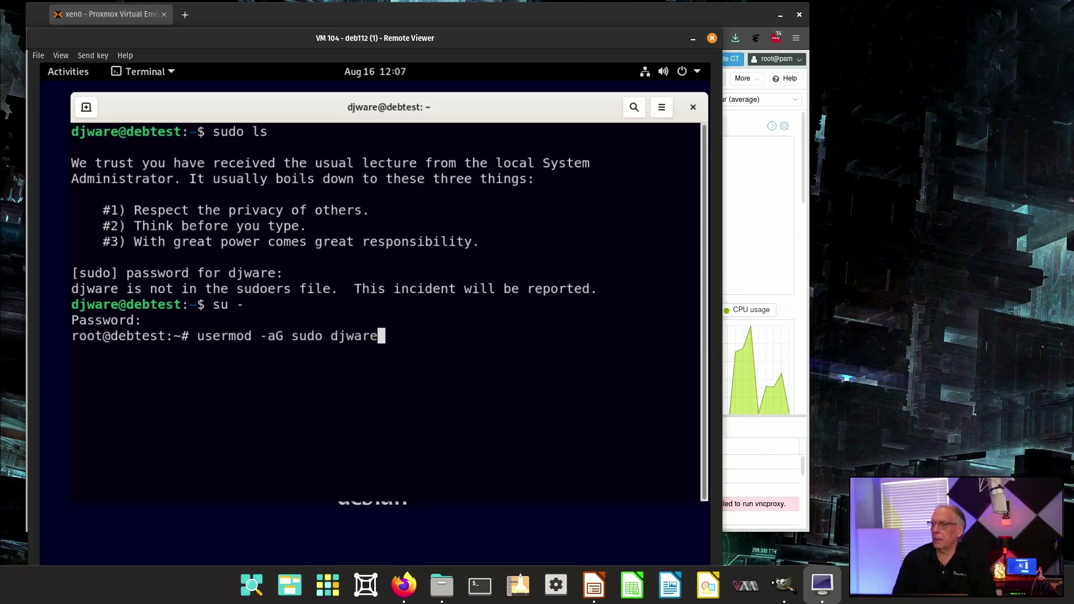
text(e)
key(Return)
- Refresh the package lists with apt update and upgrade all packages with apt upgrade -y
text(ex)
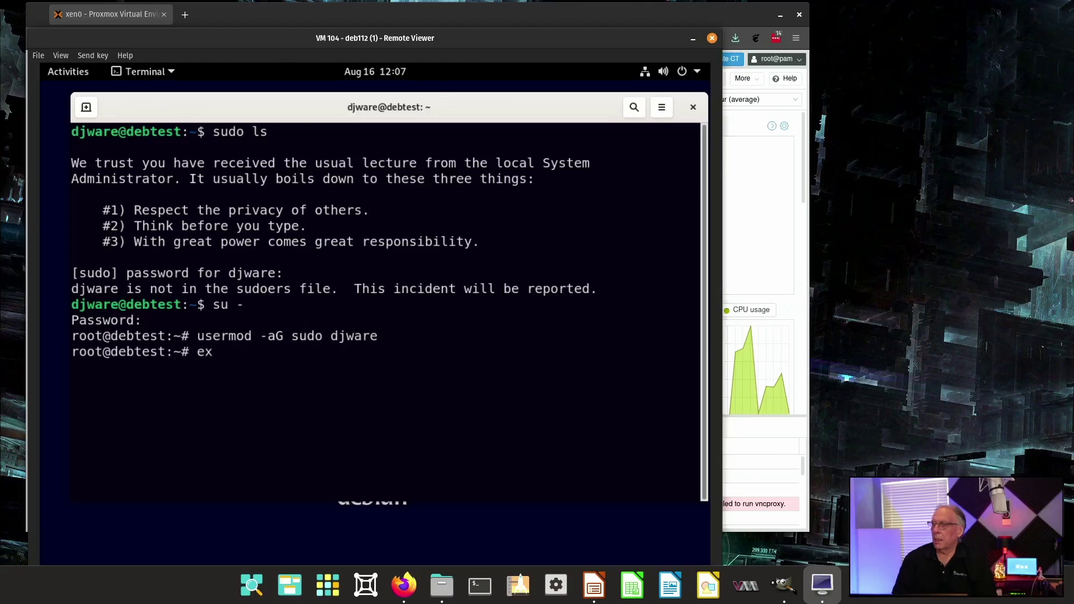
key(BackSpace)
key(BackSpace)
text(apt )
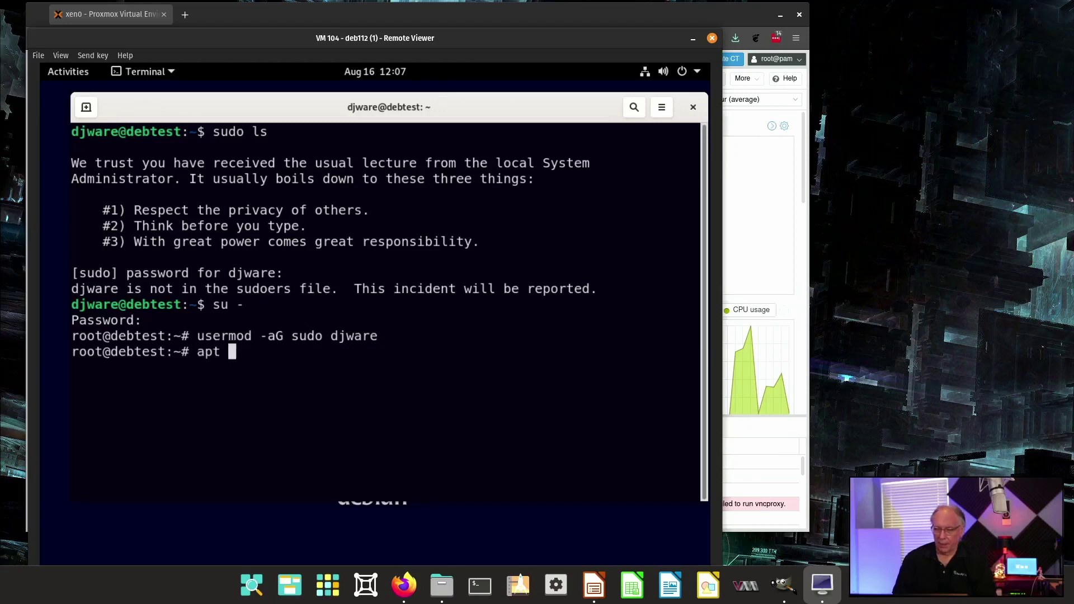
text(update)
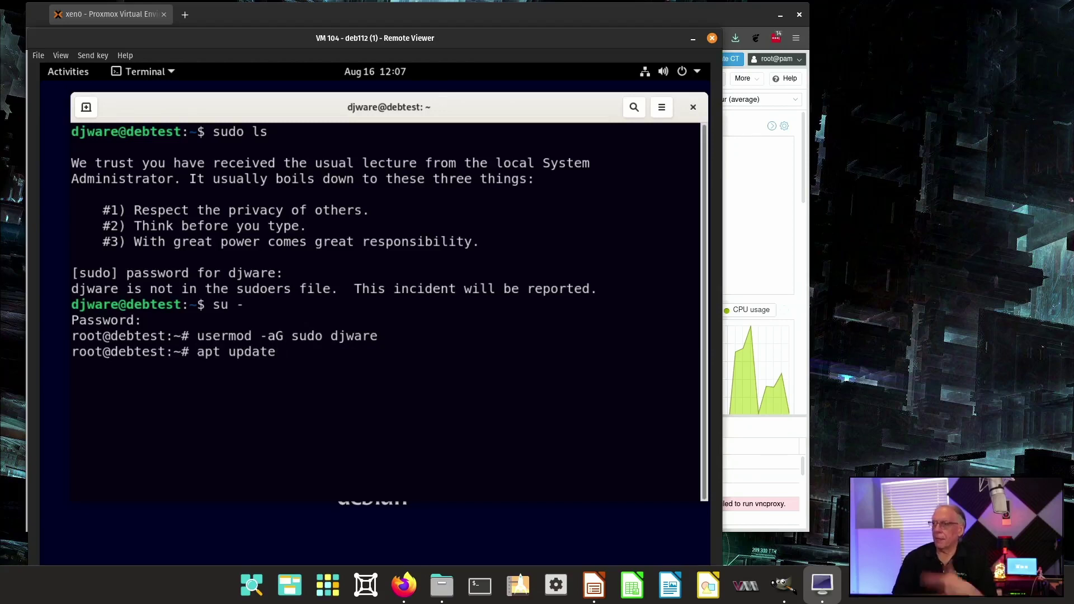
key(Return)
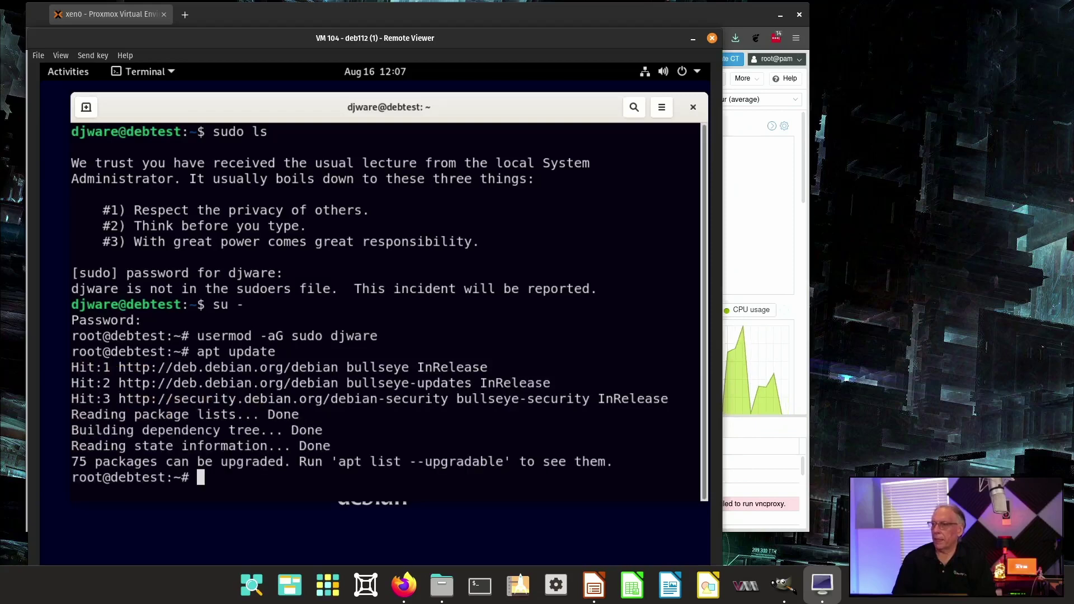
text(apt upgr)
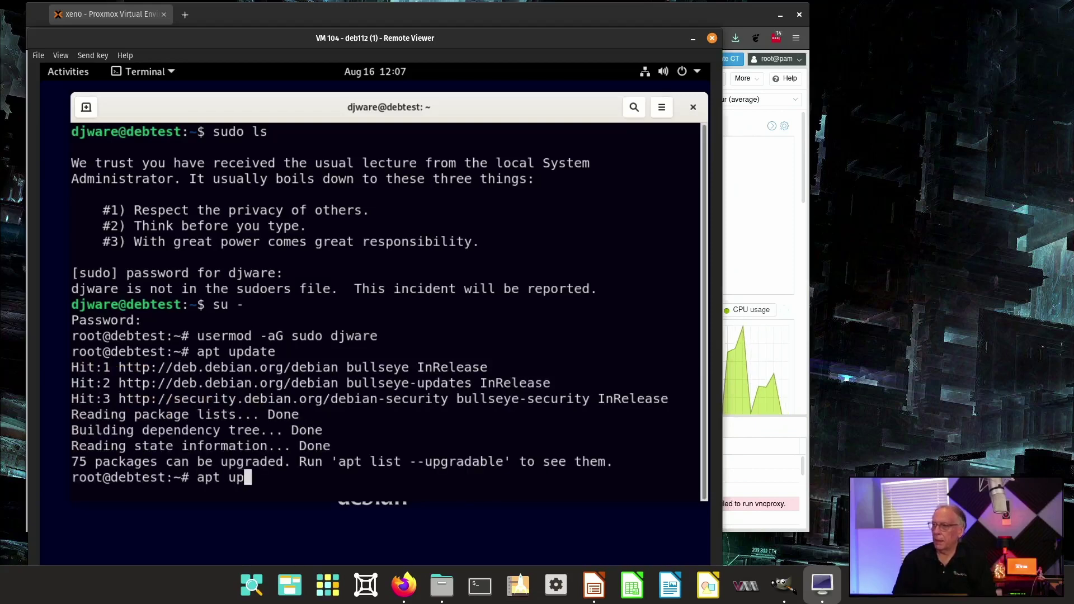
text(ade -y)
key(Return)
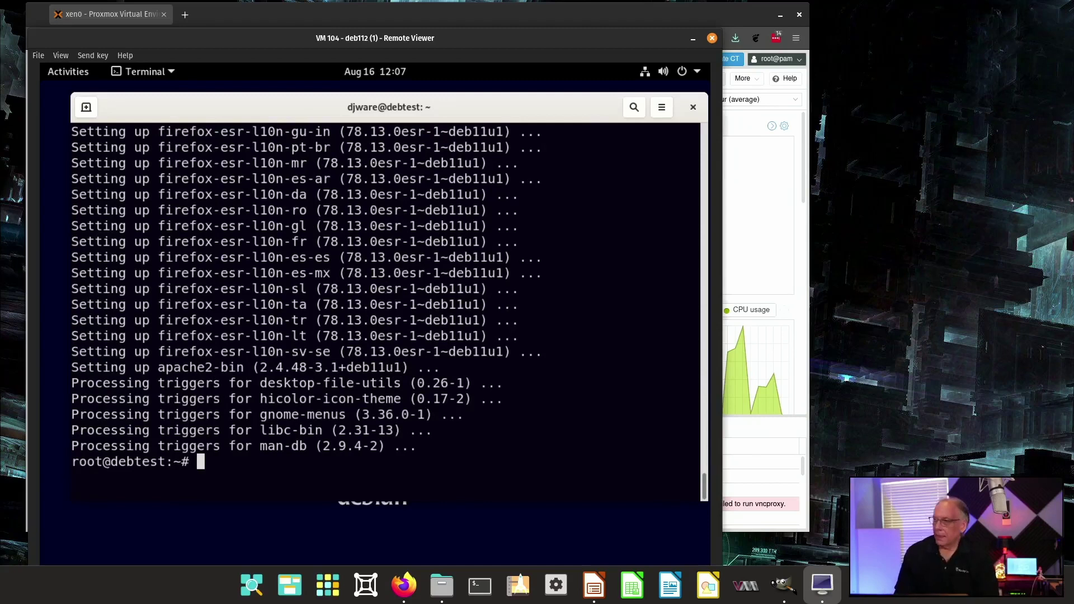
- Install the packages htop, neofetch and git with apt and accept the installation
text(sudo)
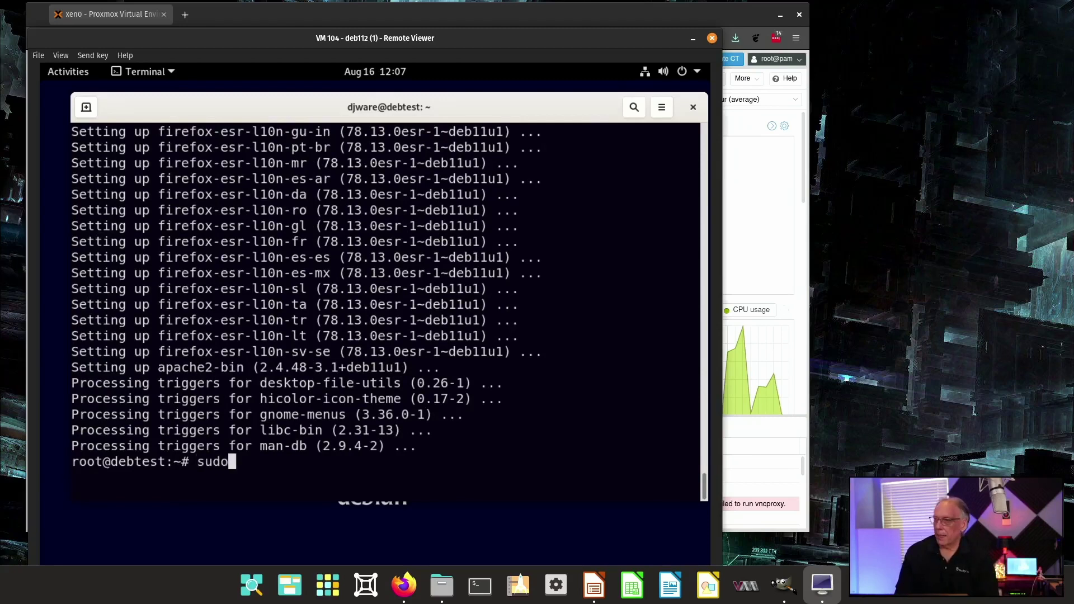
key(BackSpace)
key(BackSpace)
key(BackSpace)
key(BackSpace)
text(aot)
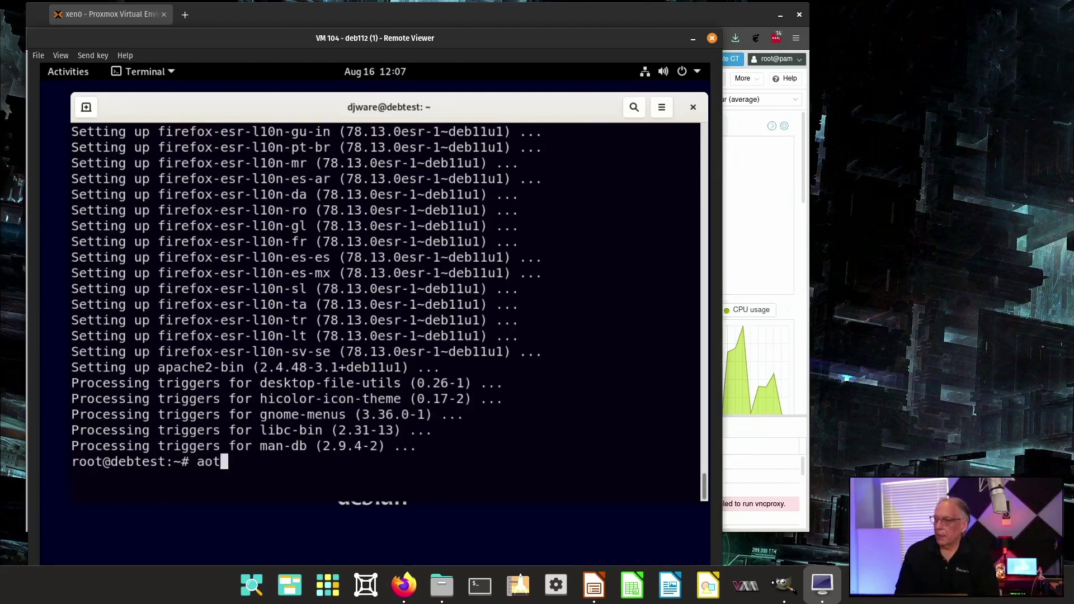
key(BackSpace)
key(BackSpace)
text(pt )
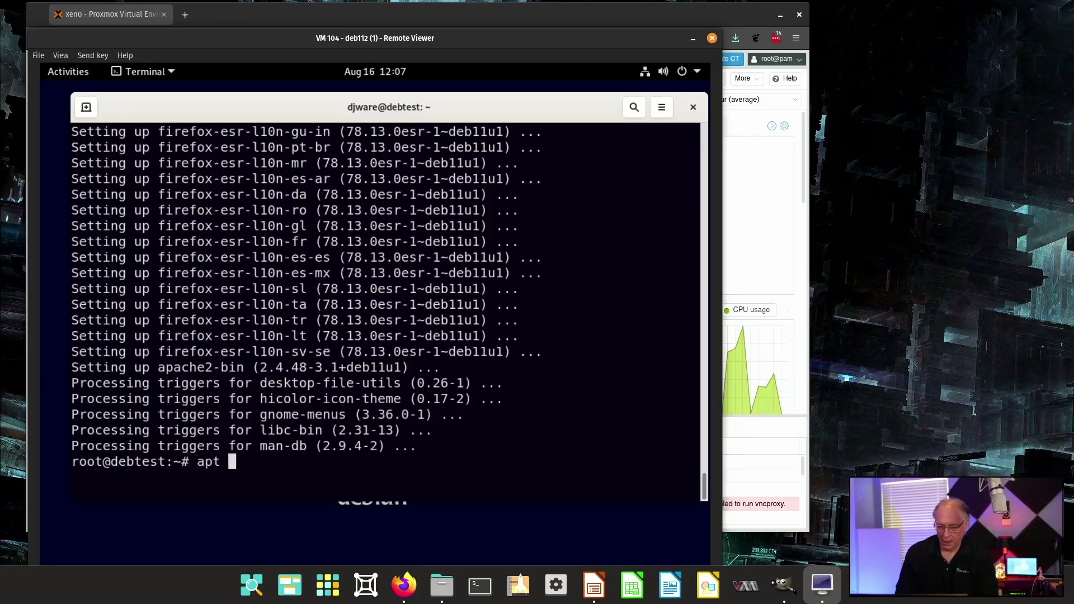
text(install h)
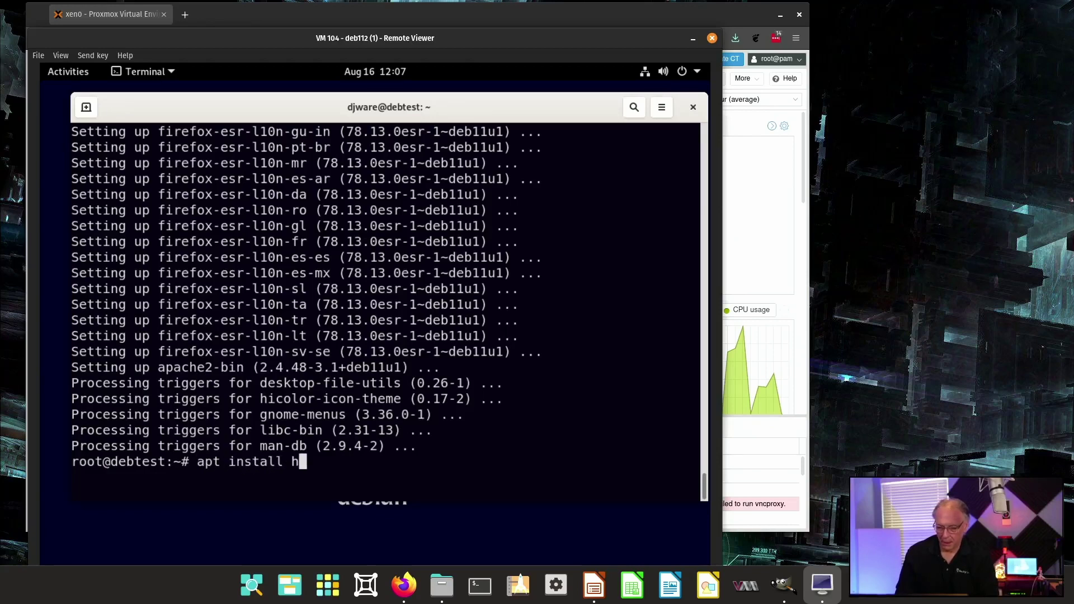
text(top)
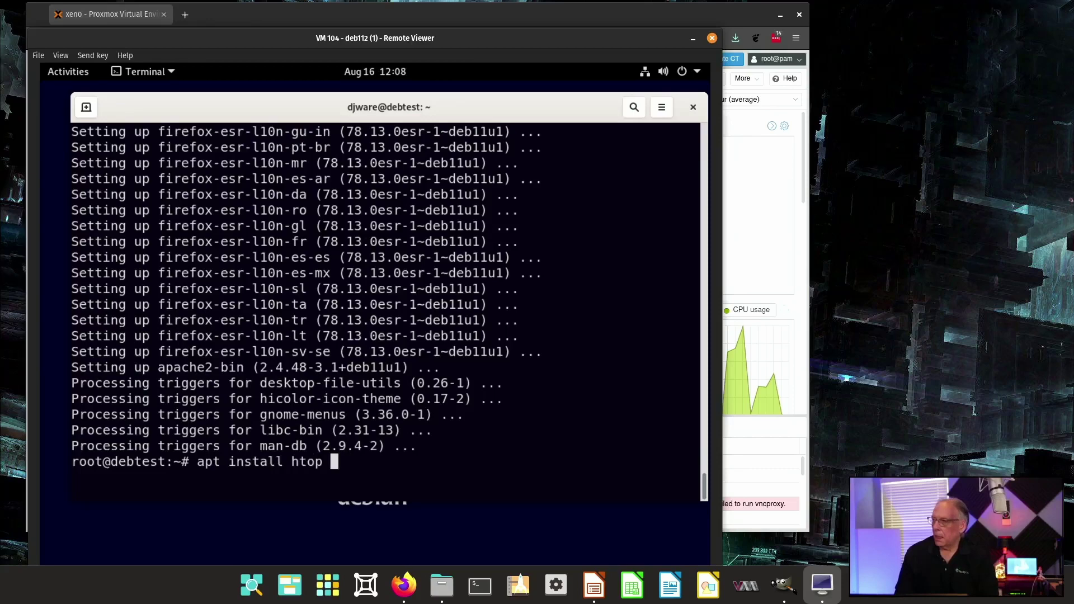
text( neofetch)
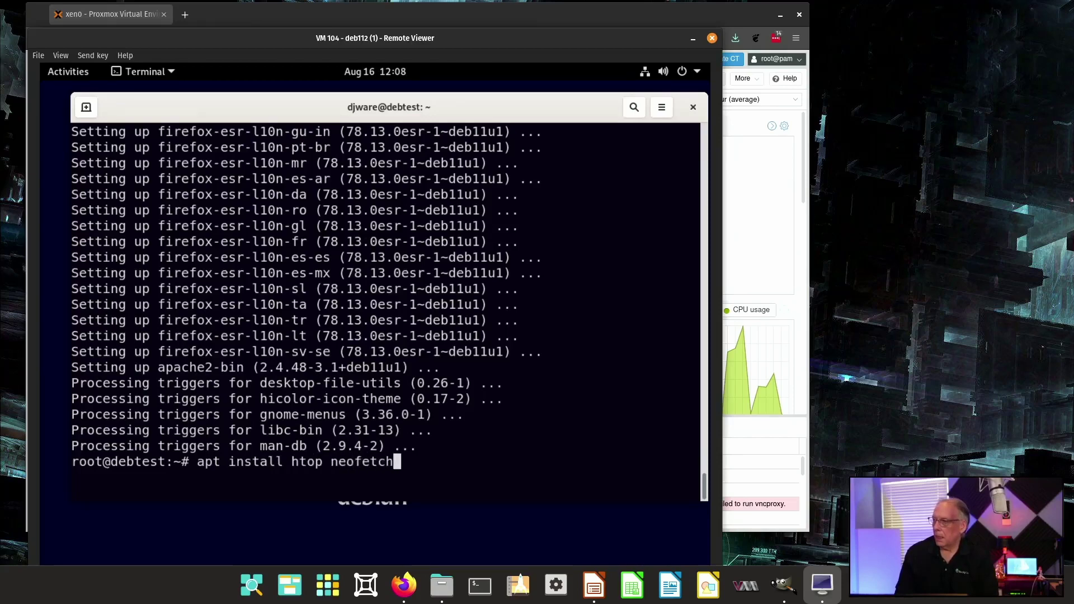
text( git)
key(Return)
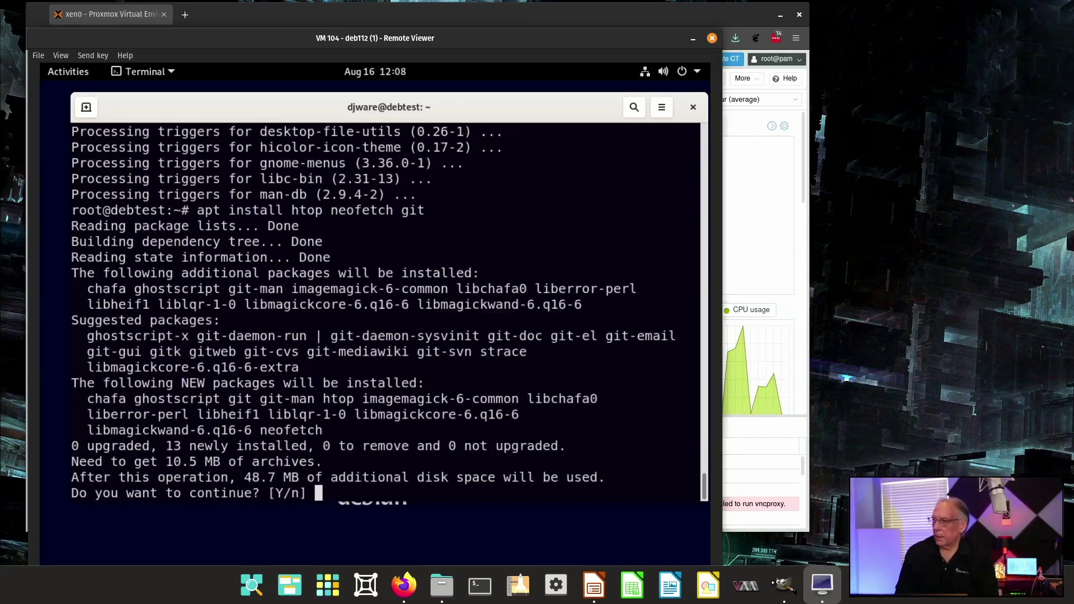
key(Return)
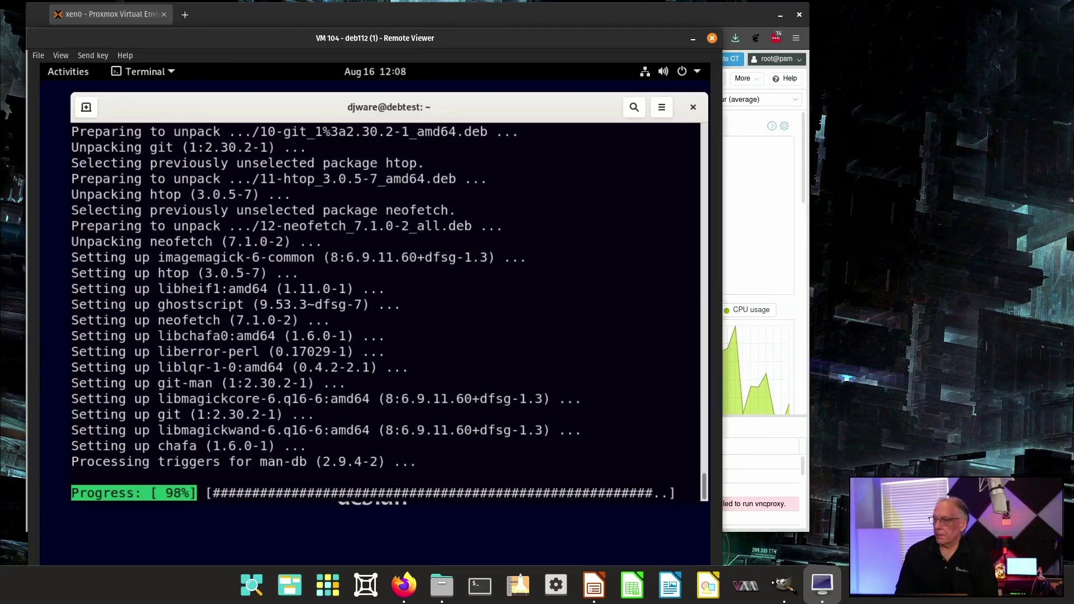
text(cd )
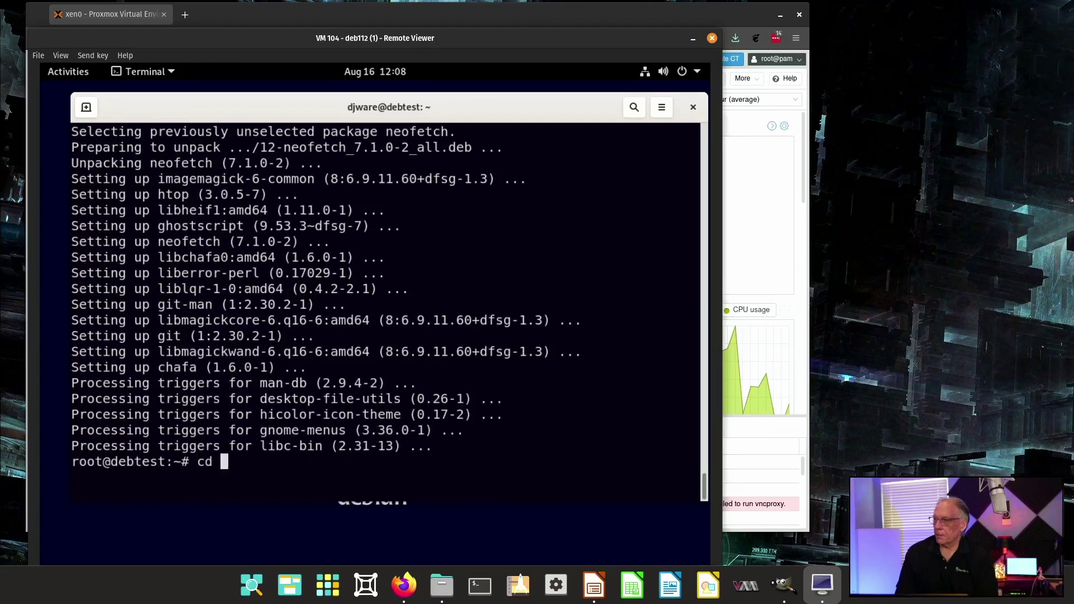
text(/o)
key(BackSpace)
text(/opt)
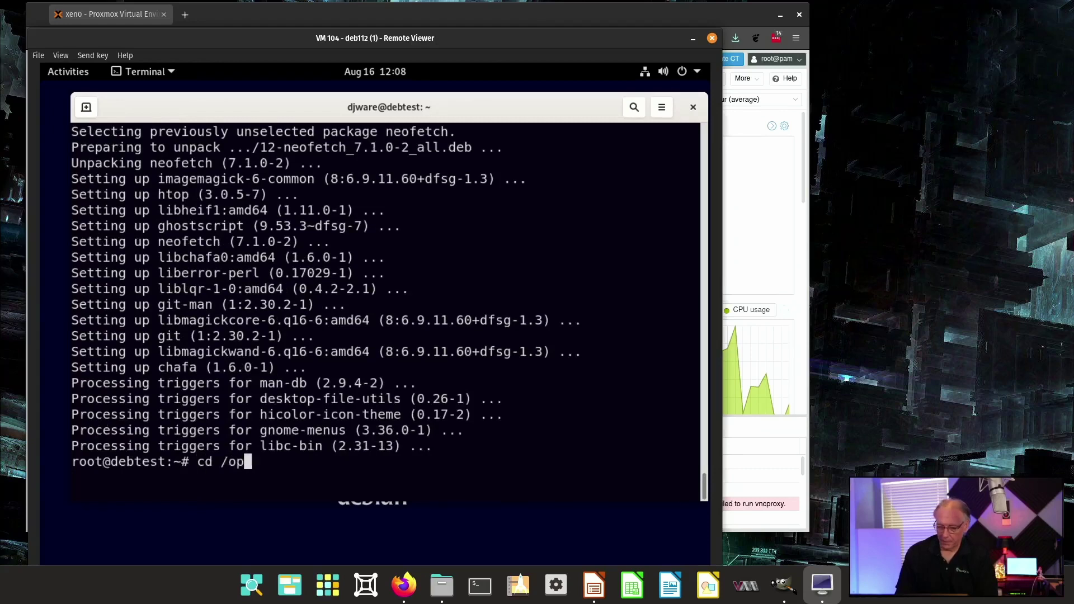
key(Return)
text(git c)
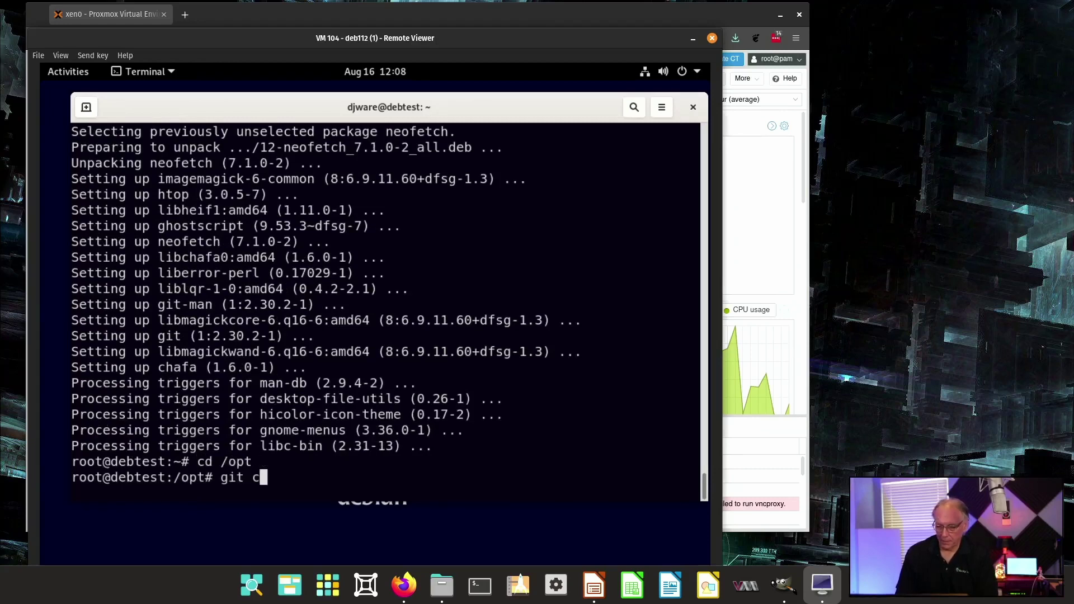
text(lone https:)
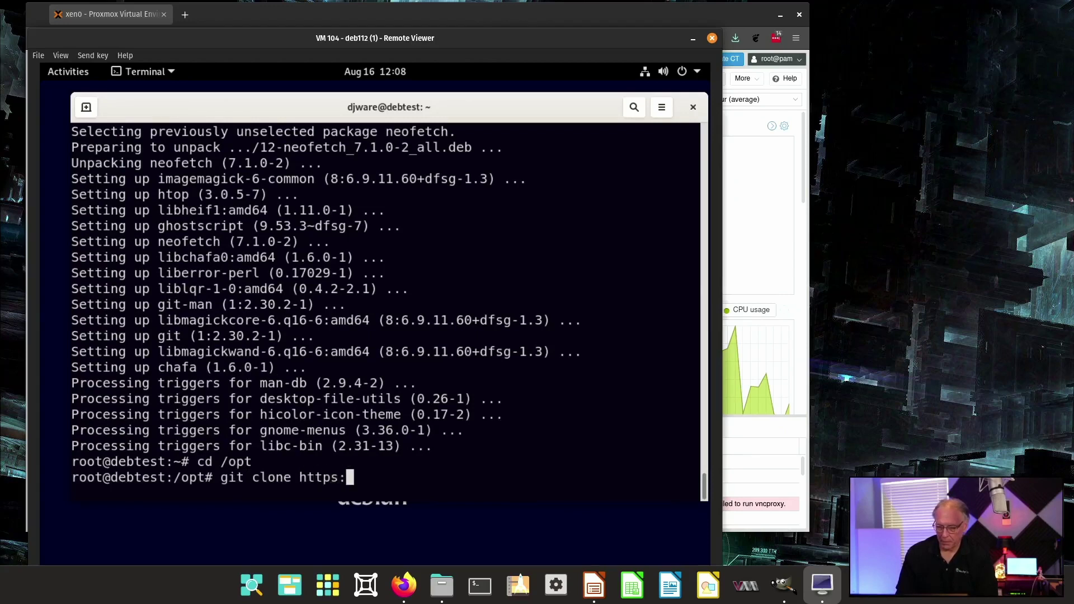
text(//githu)
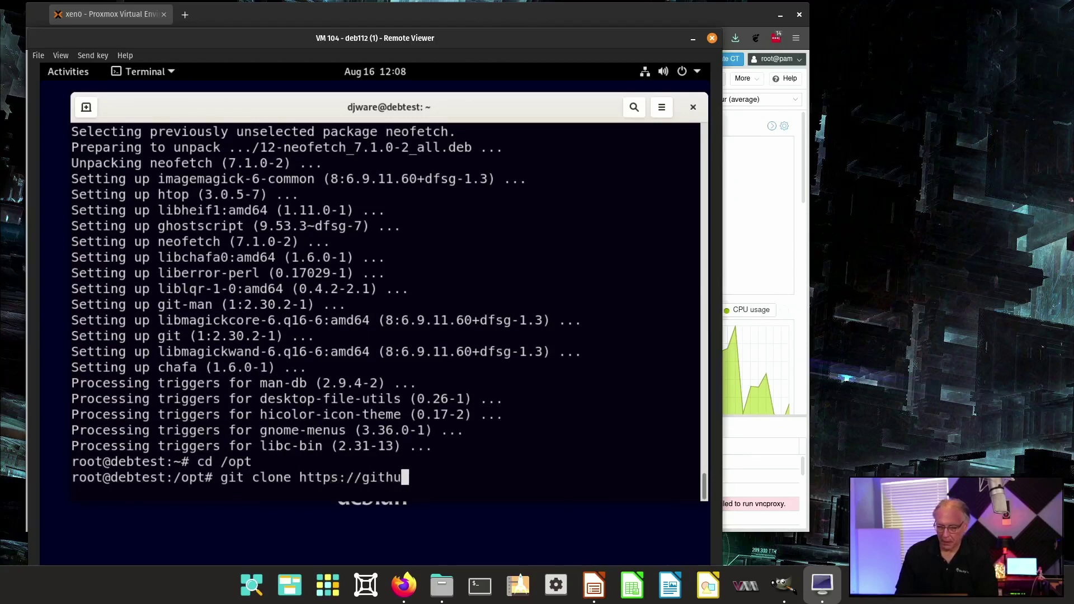
text(b.com/C)
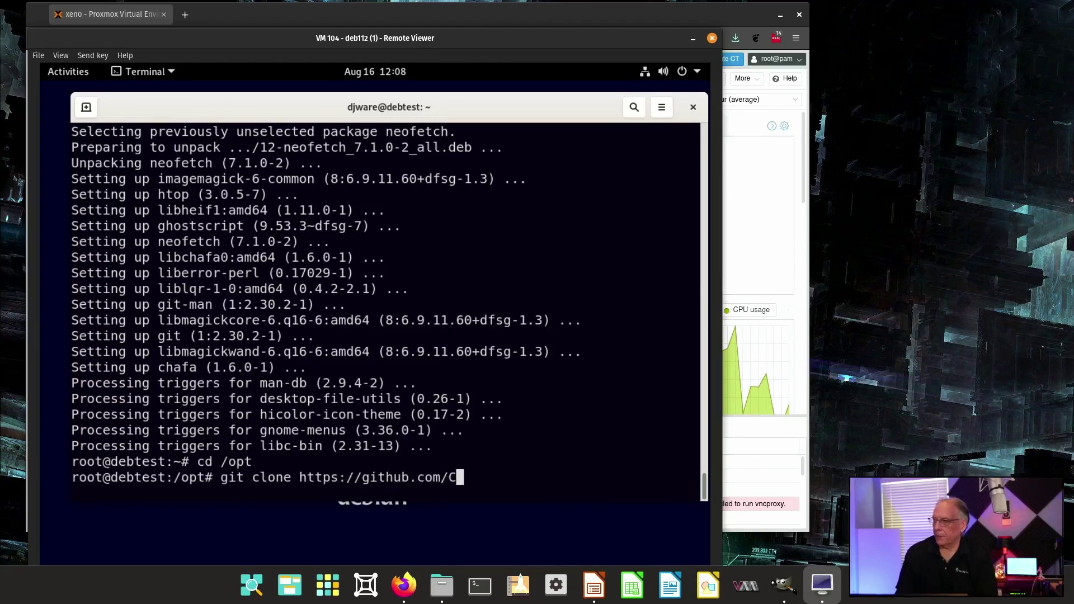
text(ISofy/)
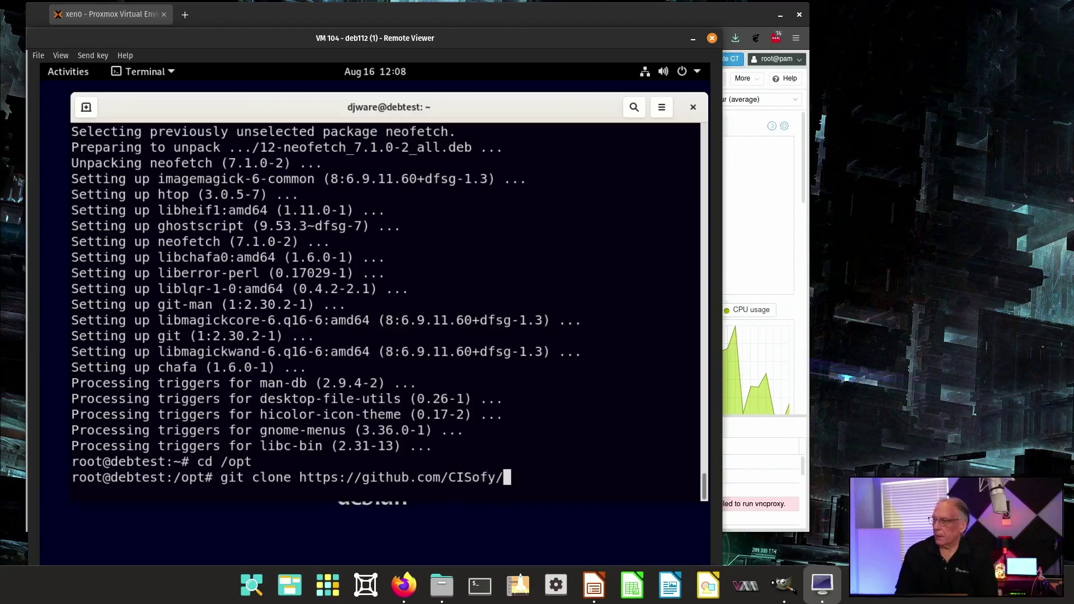
text(lynis/)
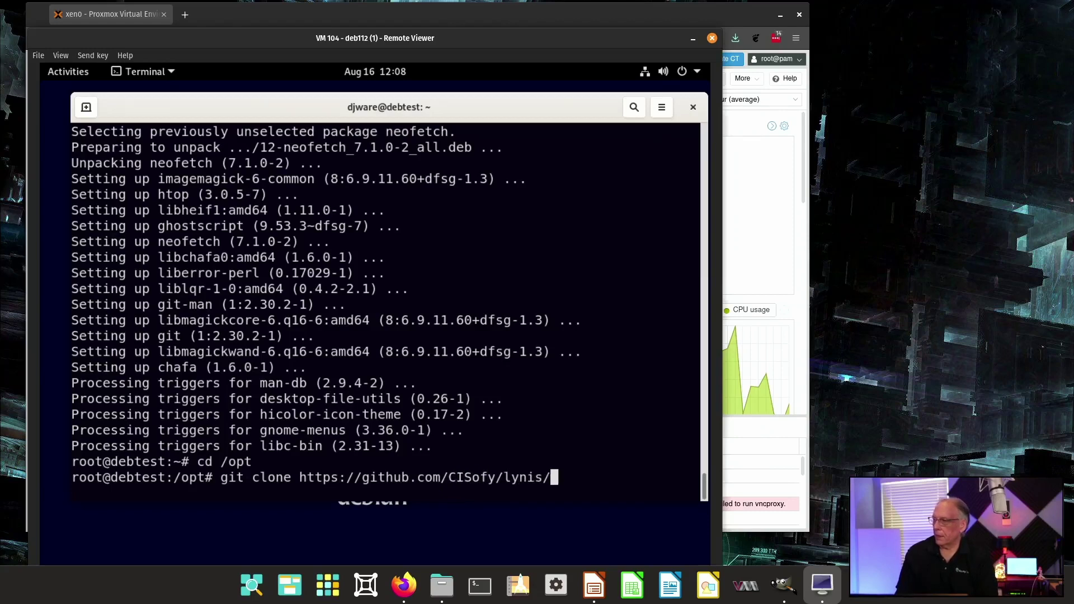
key(BackSpace)
text(.git)
key(Return)
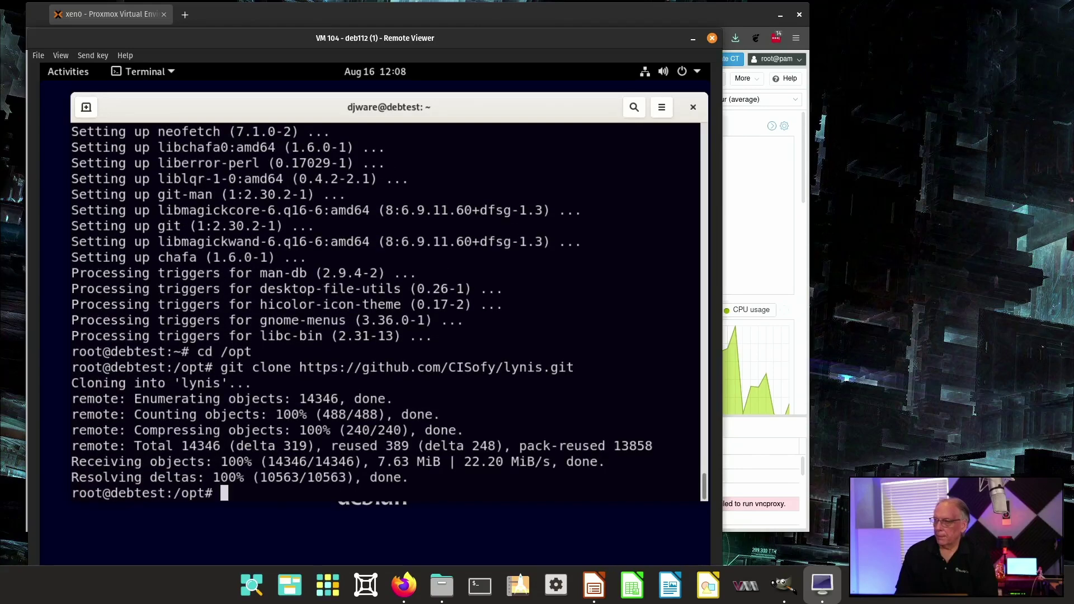
- Restart the virtual machine from the root shell with reboot now
text(reboot now)
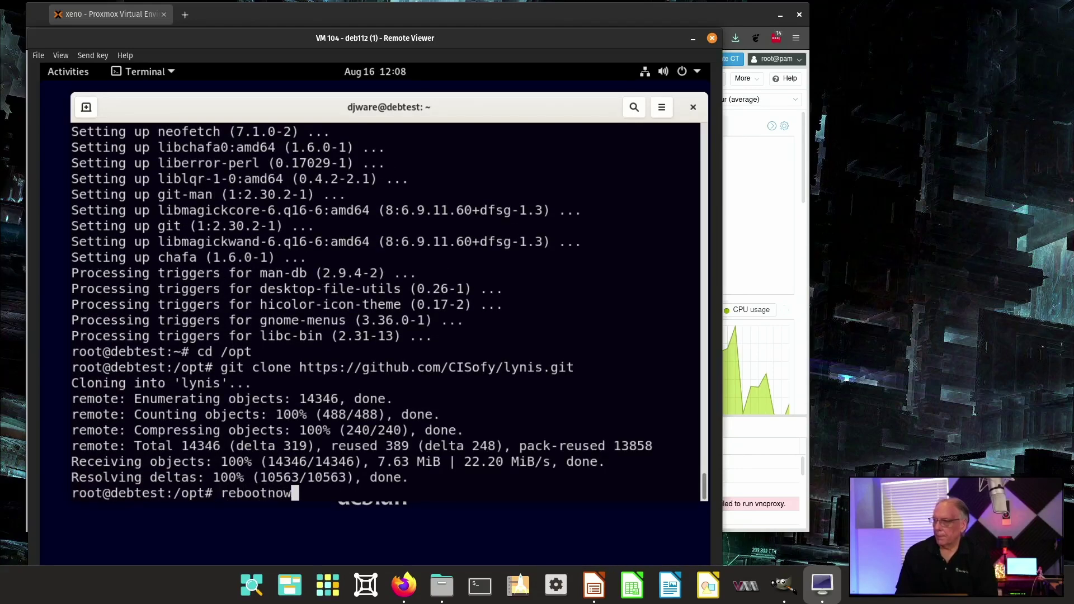
key(BackSpace)
key(BackSpace)
key(BackSpace)
key(BackSpace)
text(no)
key(BackSpace)
key(BackSpace)
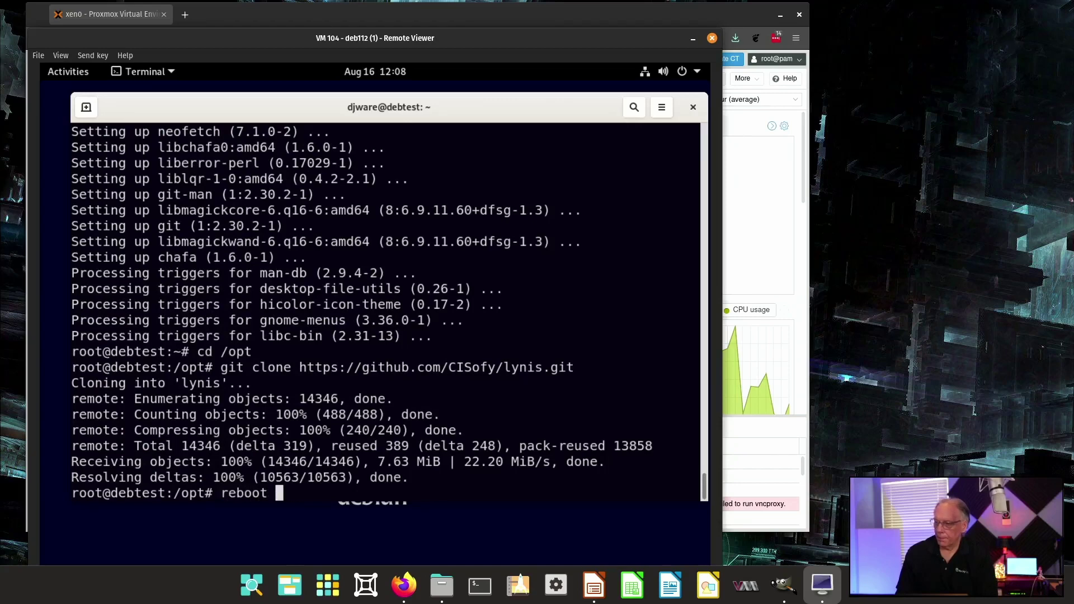
text(now)
key(Return)
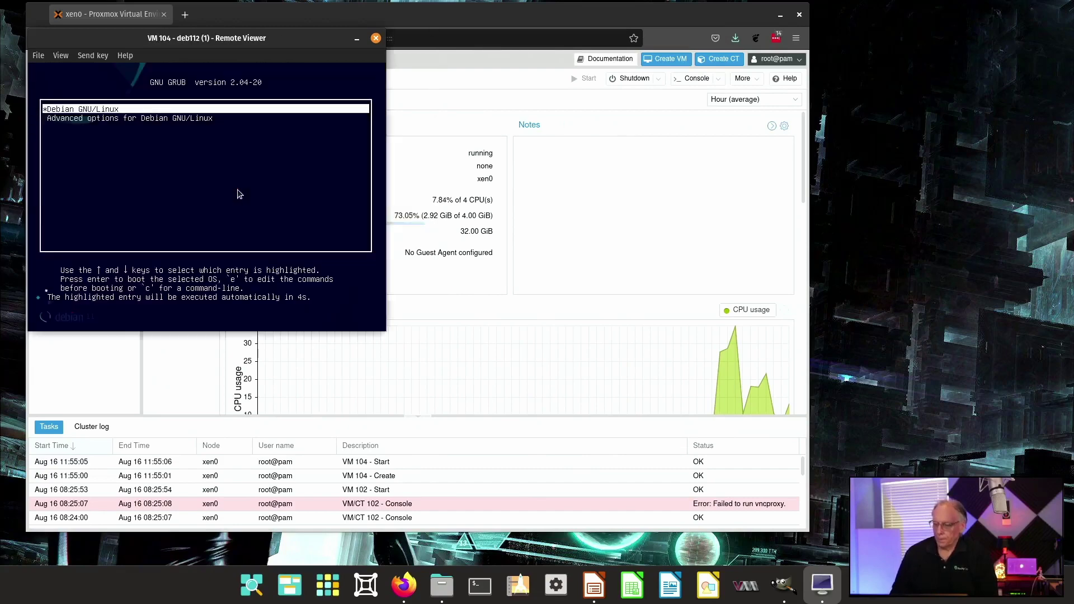
- Boot the Debian GNU/Linux entry and log in to the desktop by entering the user's account password
key(Return)
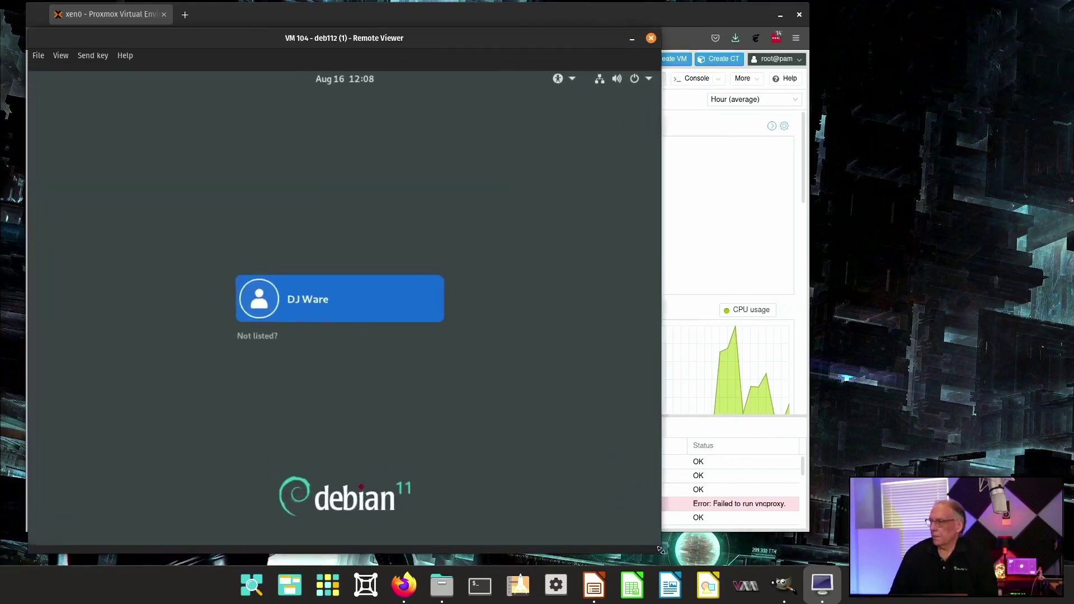
click(364, 311)
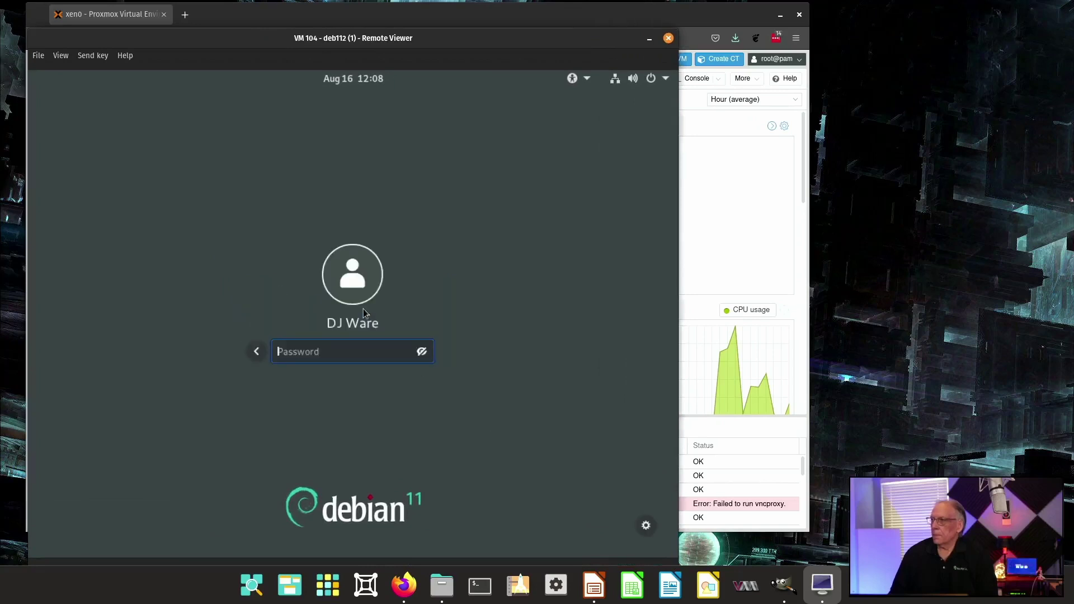
text(********)
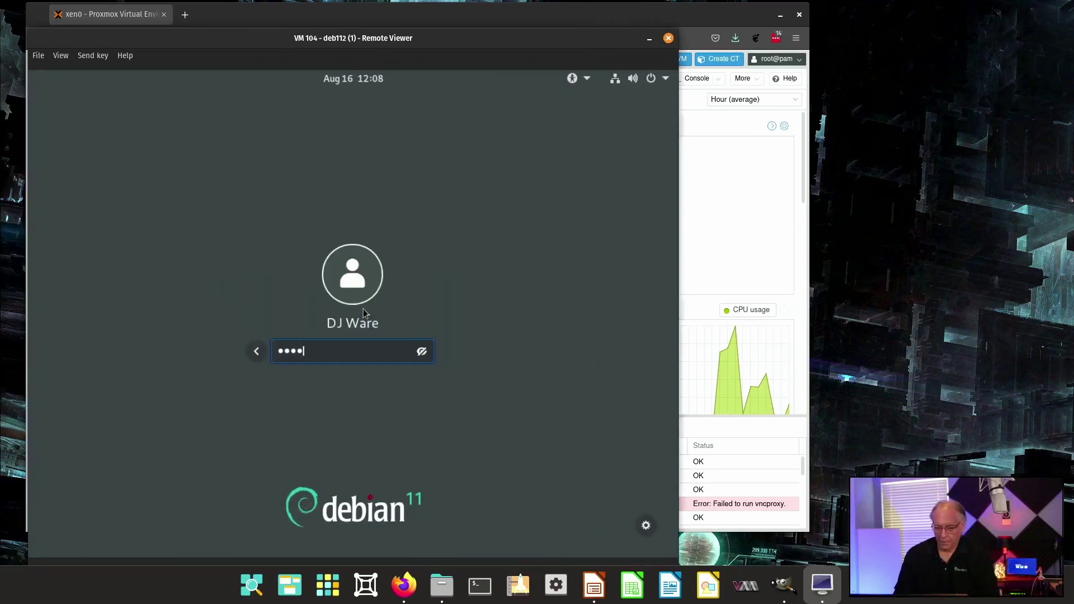
text(********)
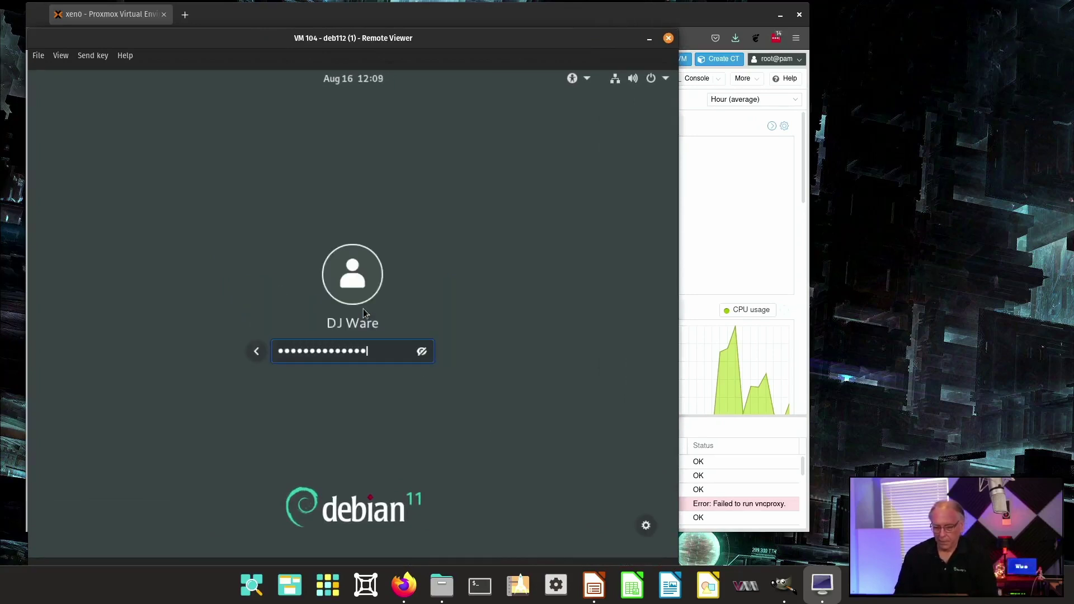
key(Return)
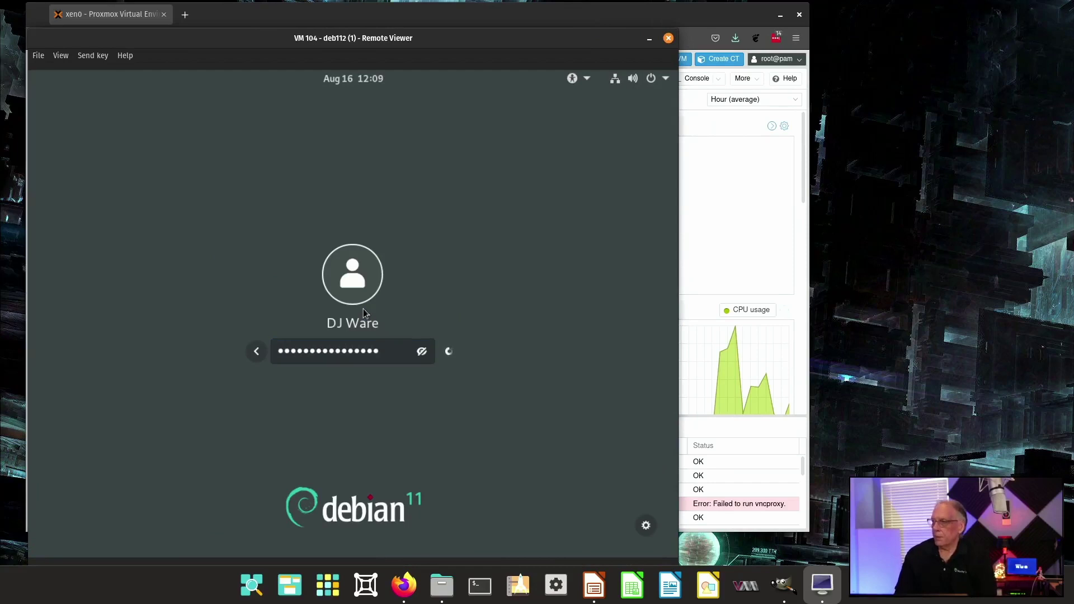
text(*********)
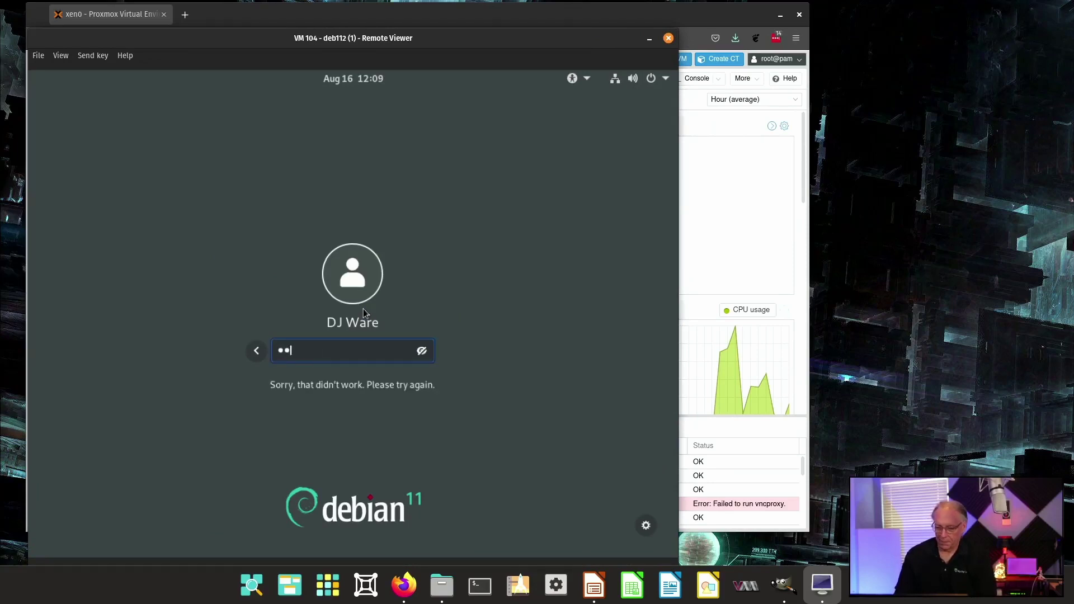
text(**)
key(Return)
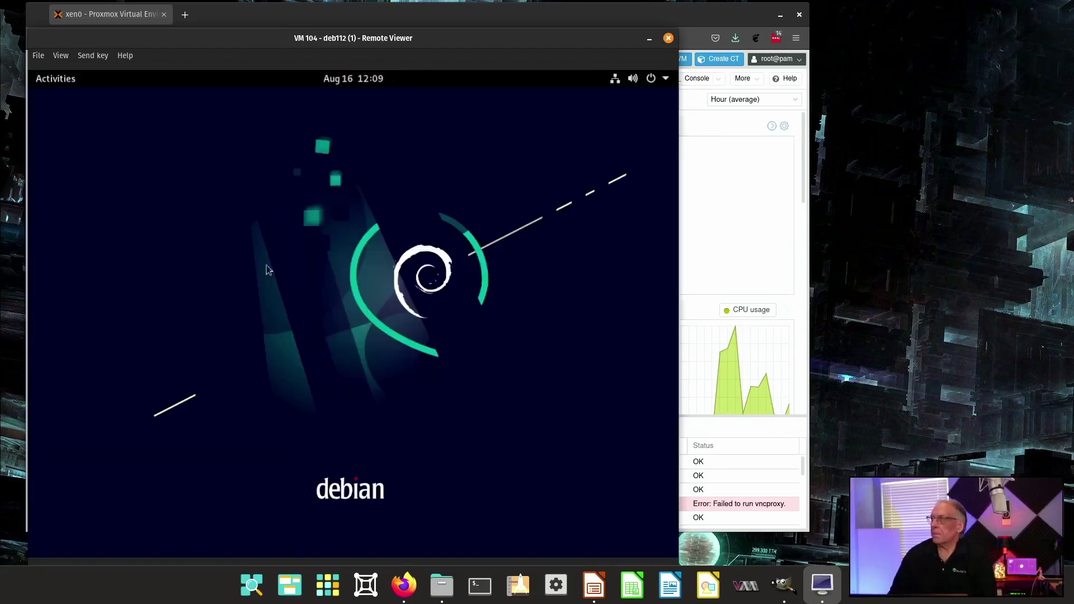
- Open the Software application on the Debian desktop and dismiss its welcome dialog
click(60, 79)
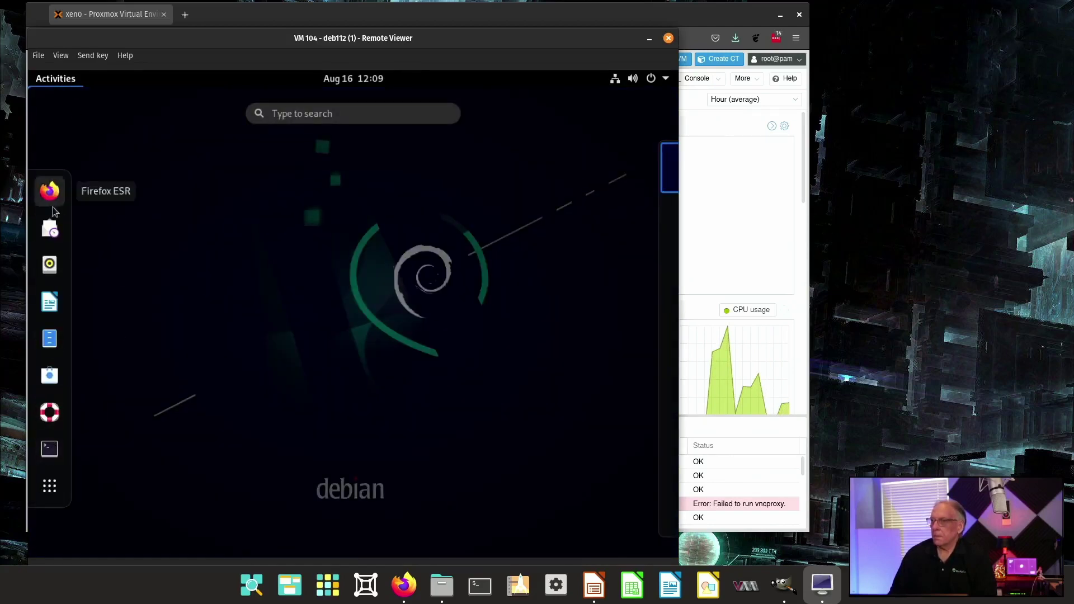
click(50, 375)
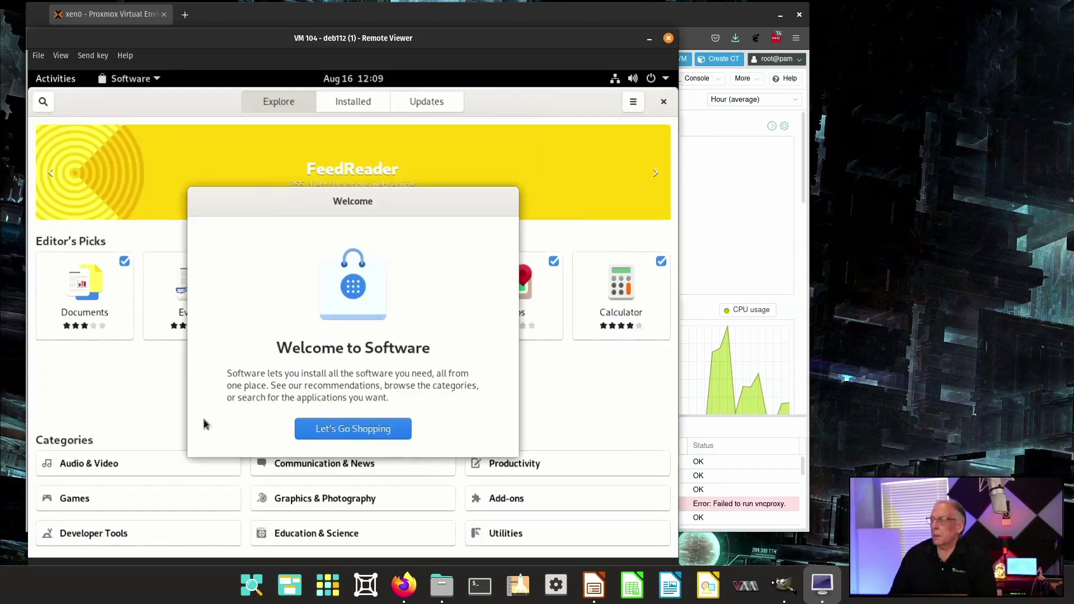
click(331, 428)
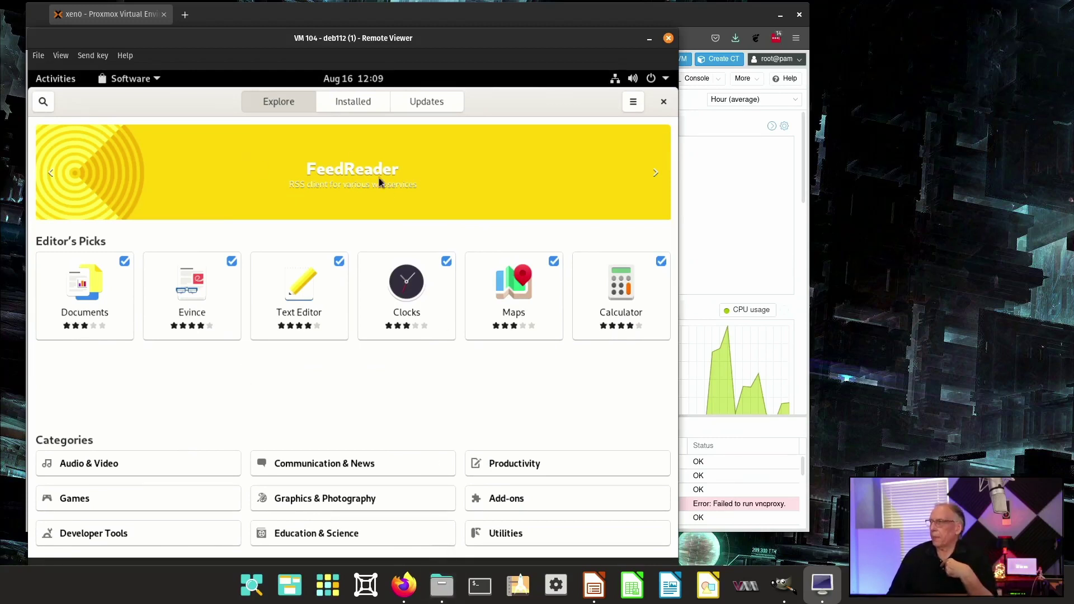
mouse_move(232, 38)
mouse_down()
mouse_move(347, 35)
mouse_move(234, 36)
mouse_up()
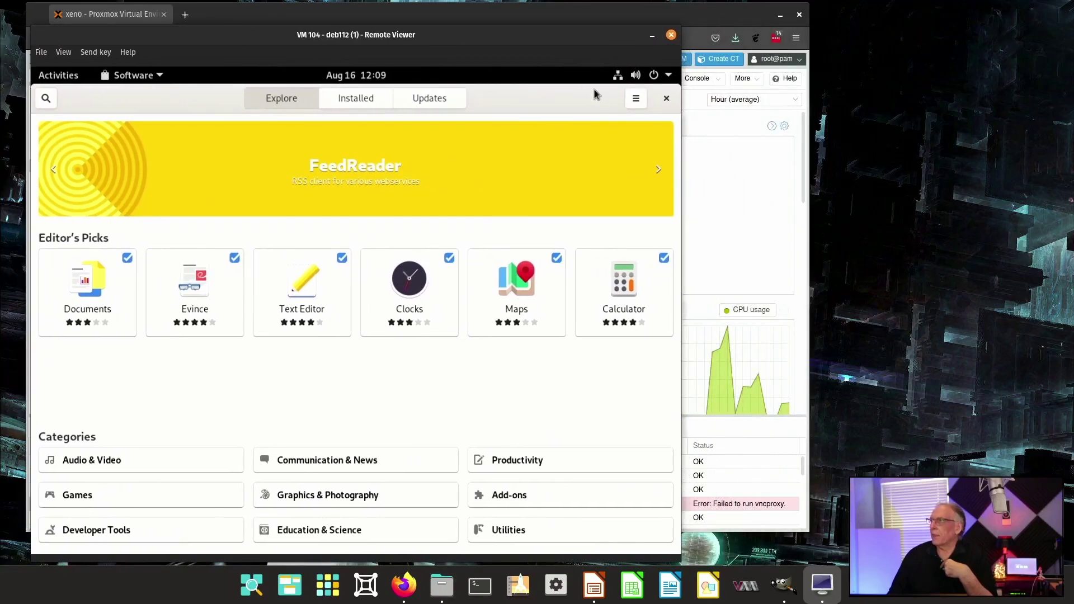
- Open a terminal on the Debian desktop and start htop to examine processes and resource usage
click(71, 80)
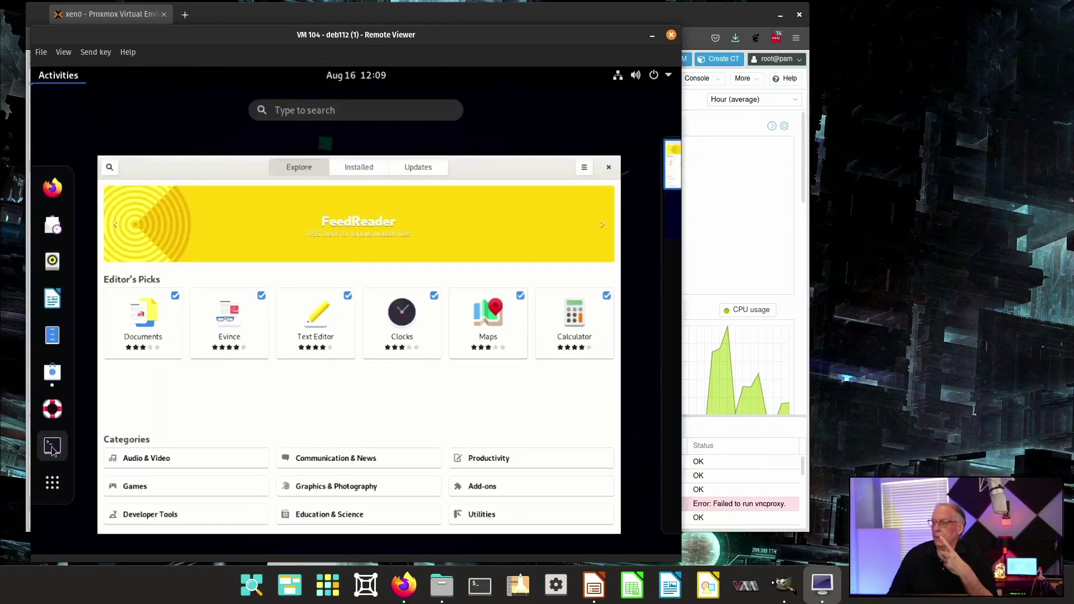
click(75, 445)
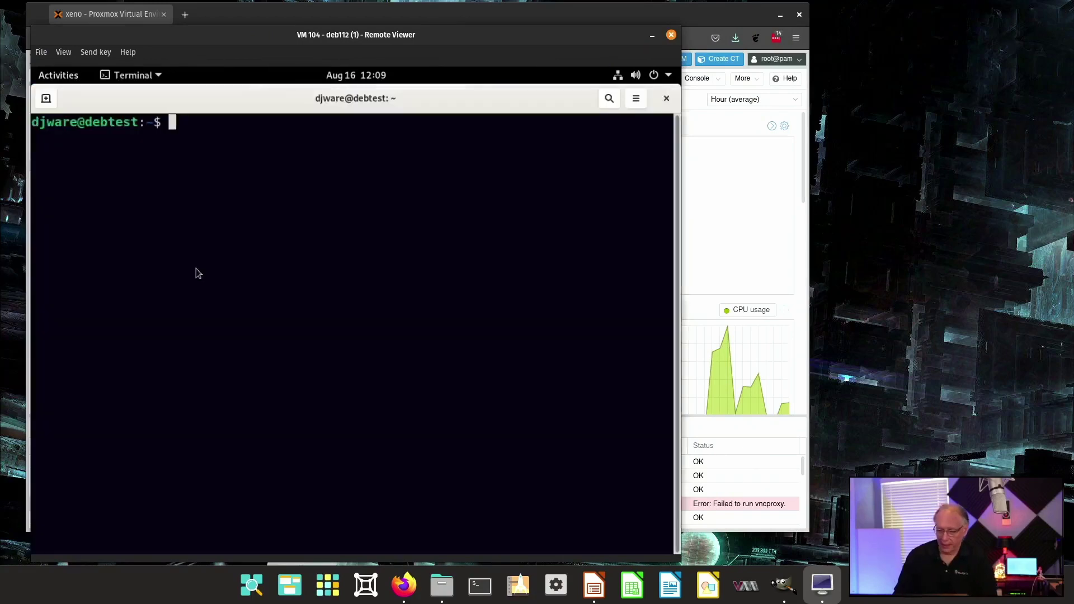
text(htop)
key(Return)
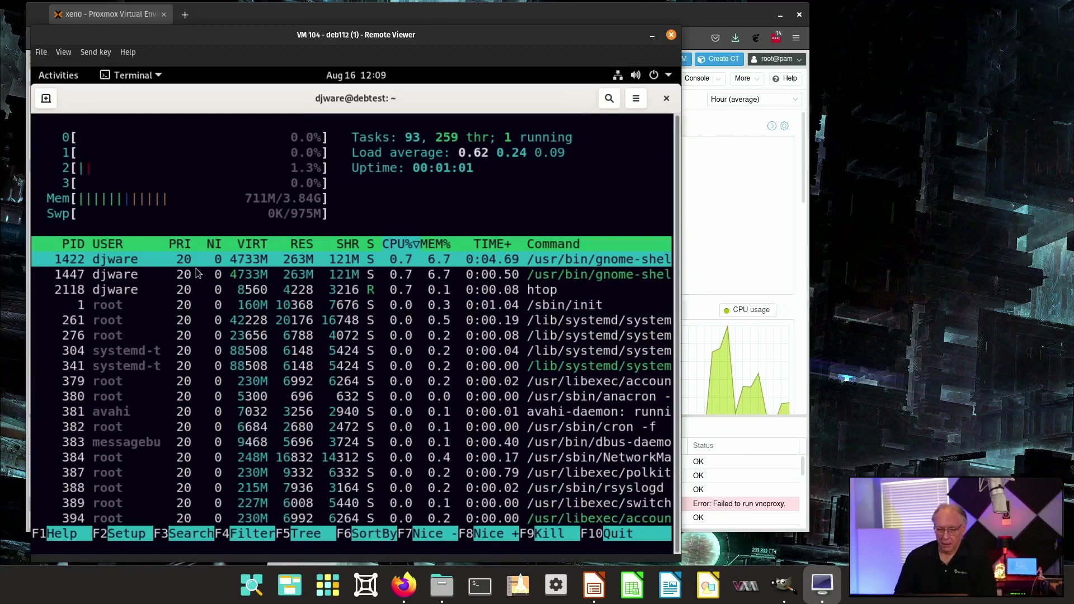
- Quit htop and display the kernel and system information with uname -a
text(quna)
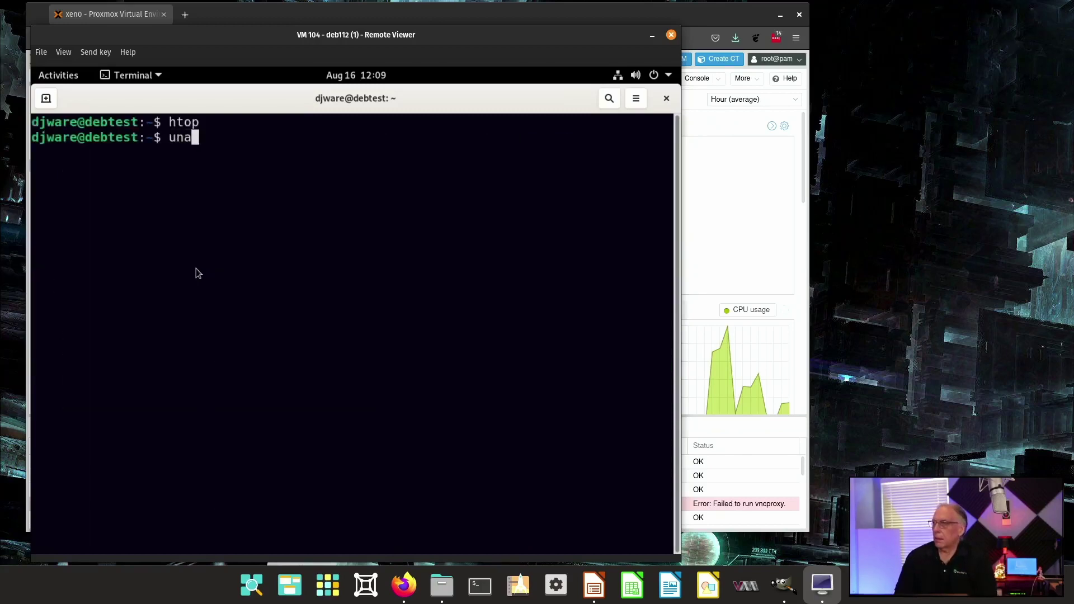
text(me -a)
key(Return)
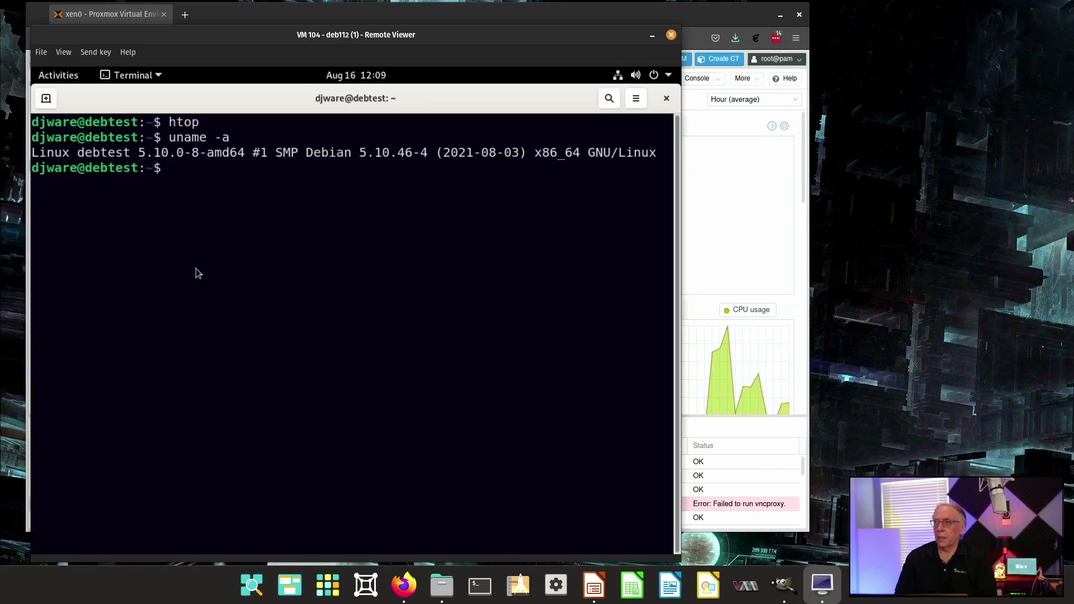
text(cd)
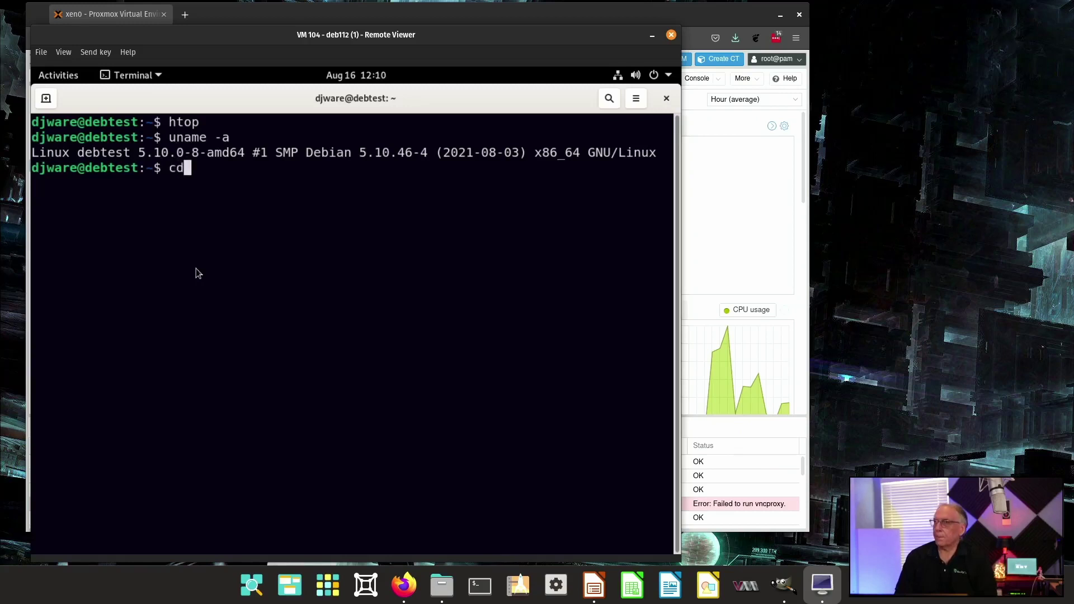
text( /)
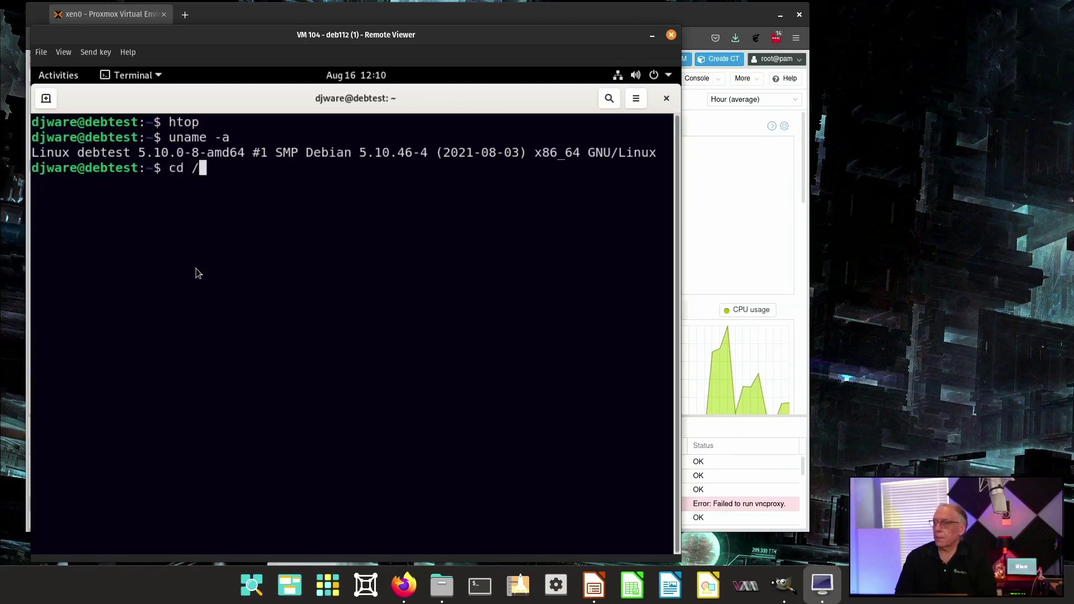
key(BackSpace)
key(BackSpace)
key(BackSpace)
key(BackSpace)
- Display the distribution details from /etc/os-release with more and show the system summary with neofetch
text(more)
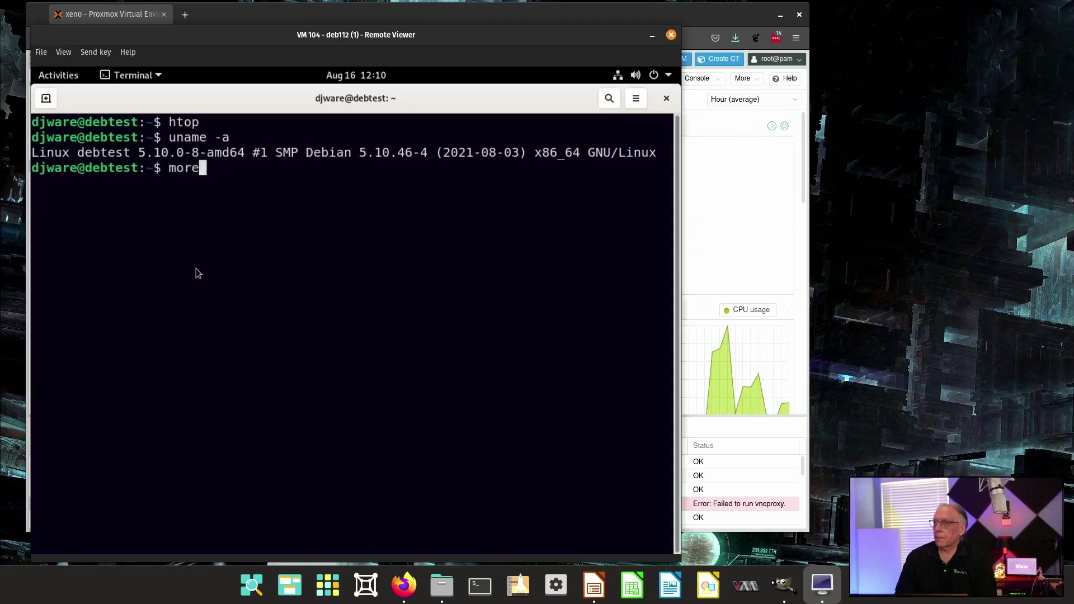
text( /etc/os-r)
key(Tab)
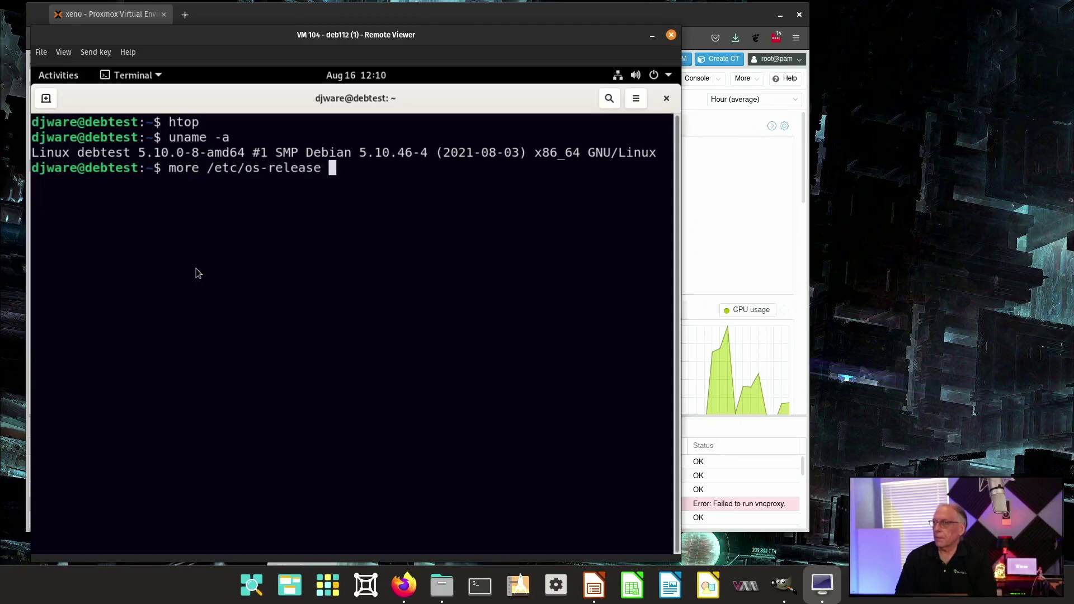
key(Return)
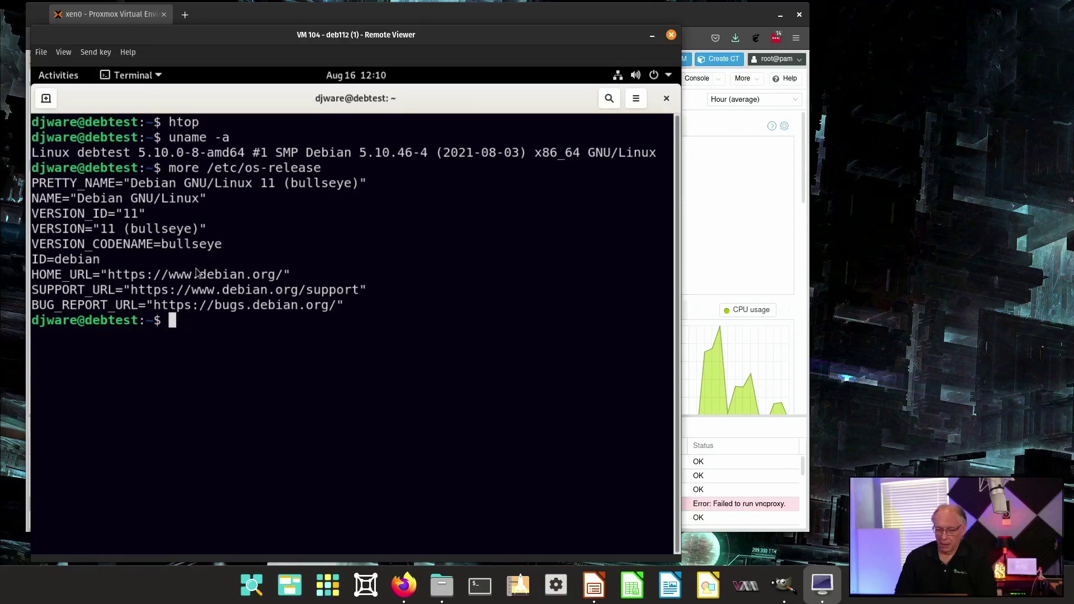
text(neofetch)
key(Return)
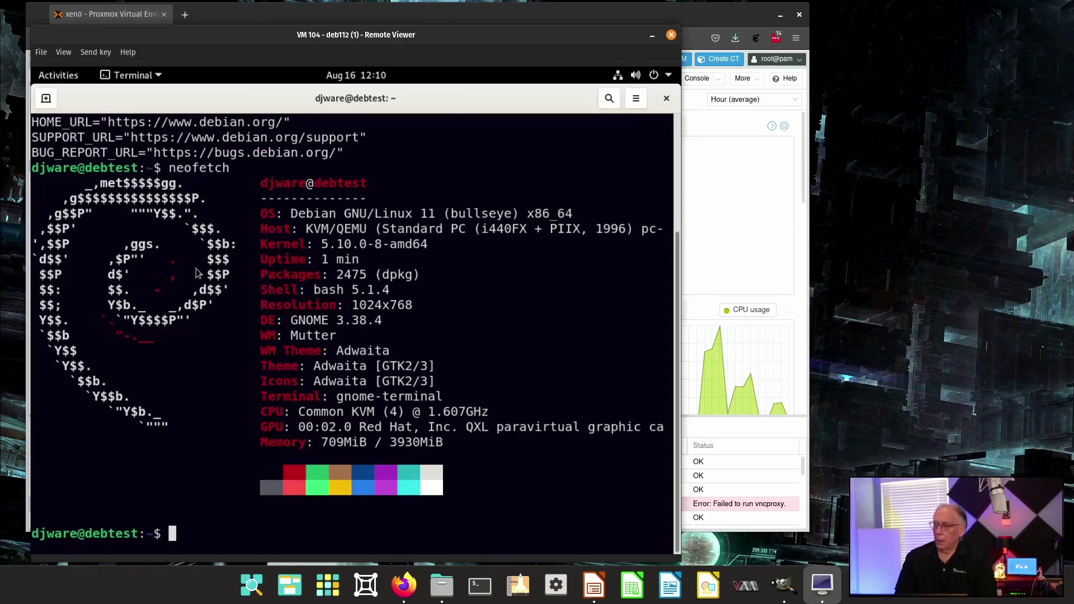
text(cd /opt)
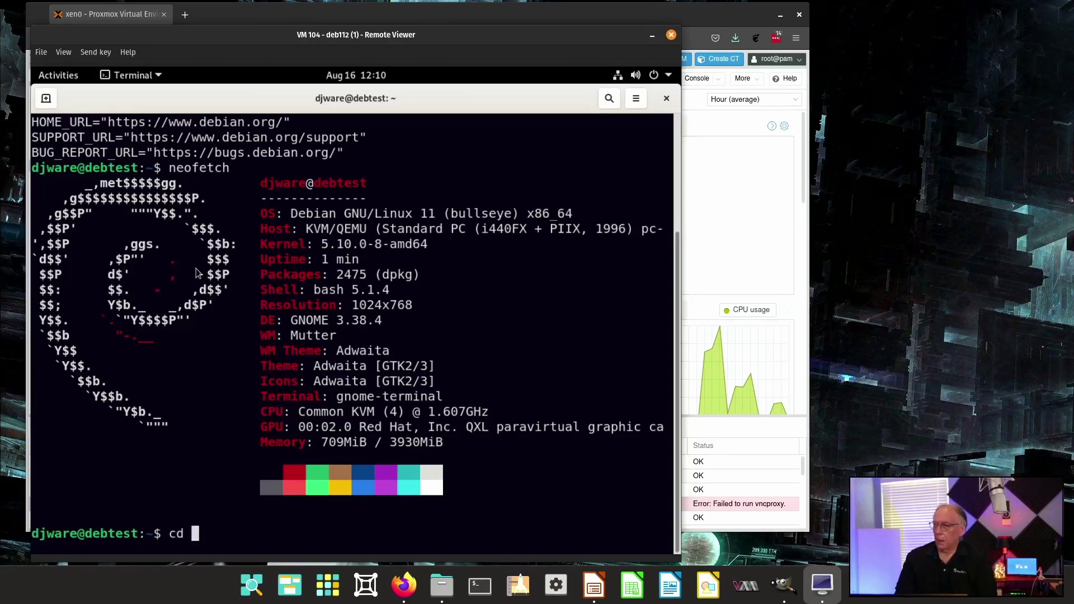
key(BackSpace)
key(BackSpace)
key(BackSpace)
key(BackSpace)
key(BackSpace)
key(BackSpace)
text(sudo)
key(BackSpace)
key(BackSpace)
key(BackSpace)
key(BackSpace)
key(BackSpace)
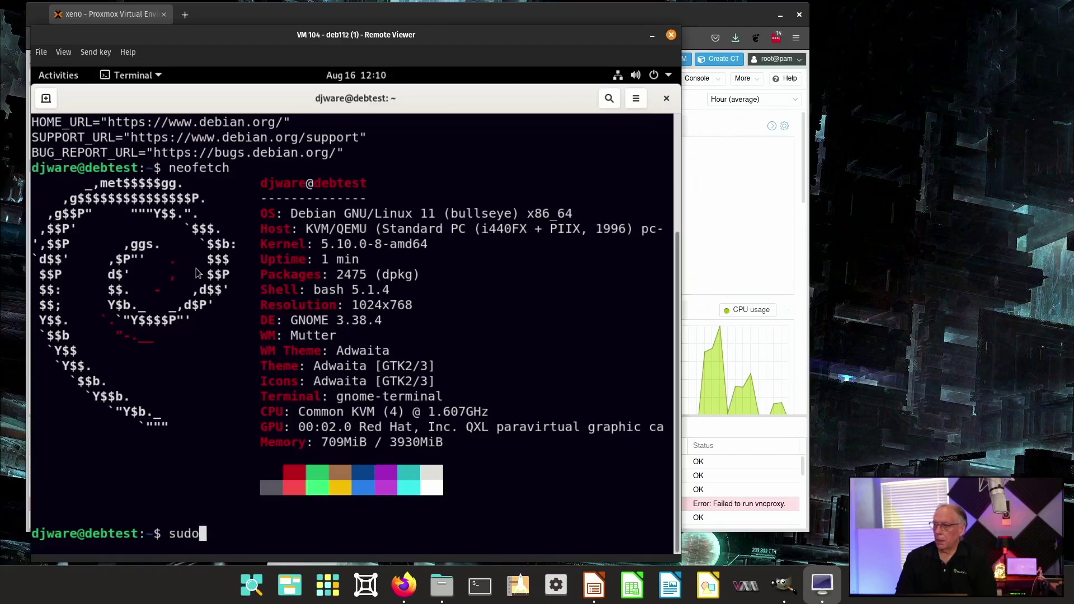
- List the contents of /opt in long format and change into its lynis directory
text(cd /opt)
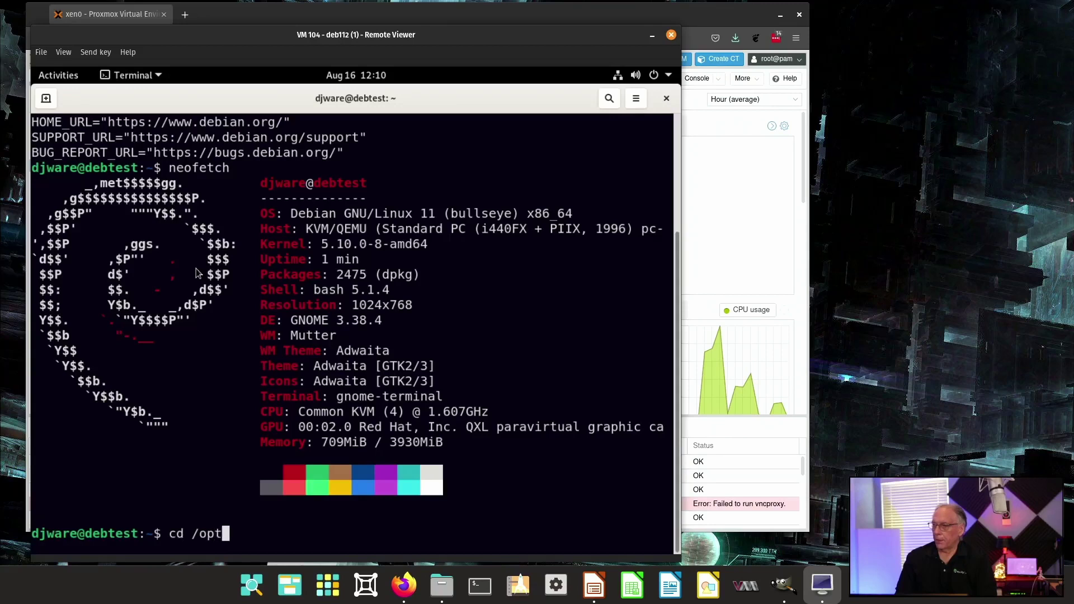
key(Return)
text(ls -l)
key(Return)
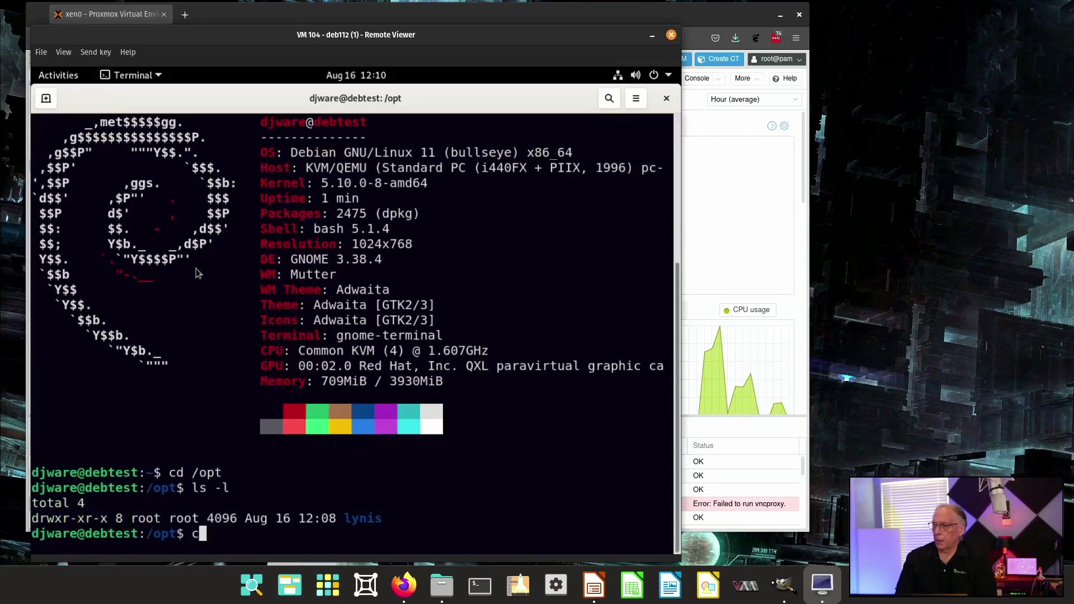
text(cd lynis)
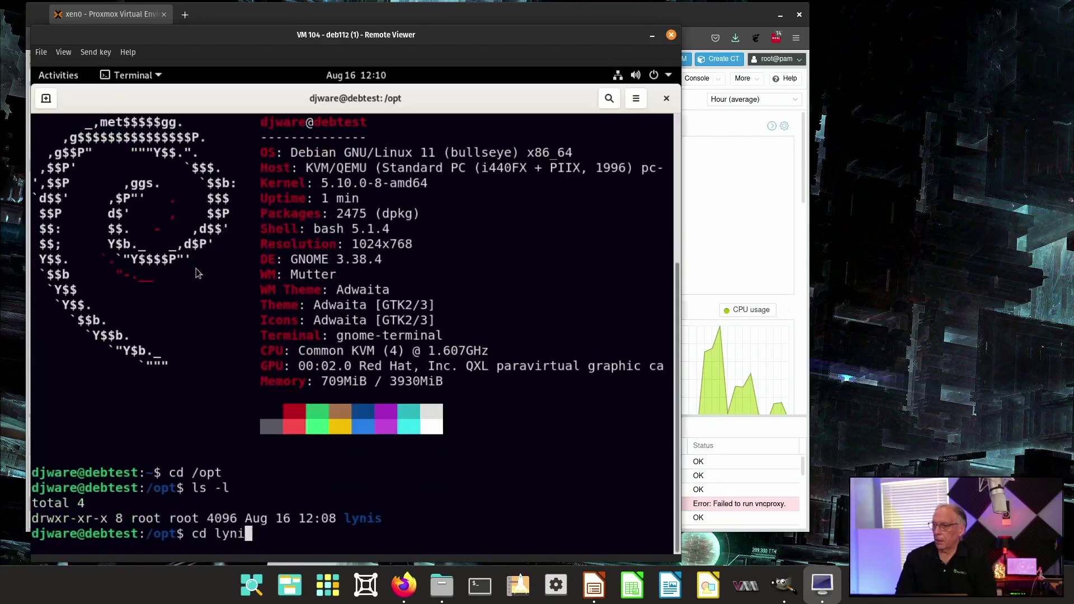
key(Return)
- Run the security audit with sudo ./lynis audit system and enter the sudo password
text(sudo ./lynix a)
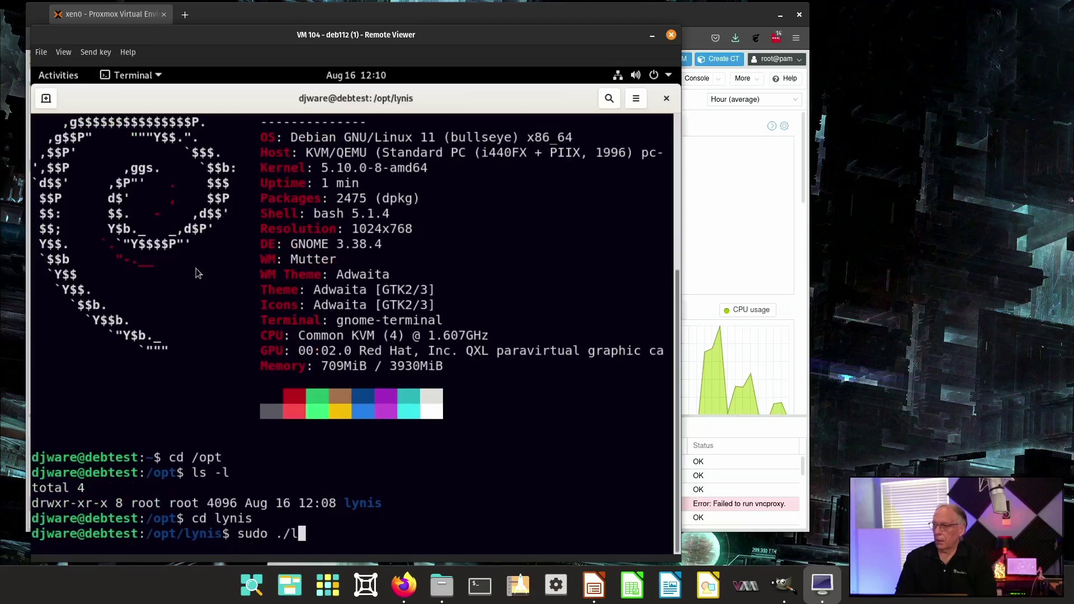
key(BackSpace)
key(BackSpace)
key(BackSpace)
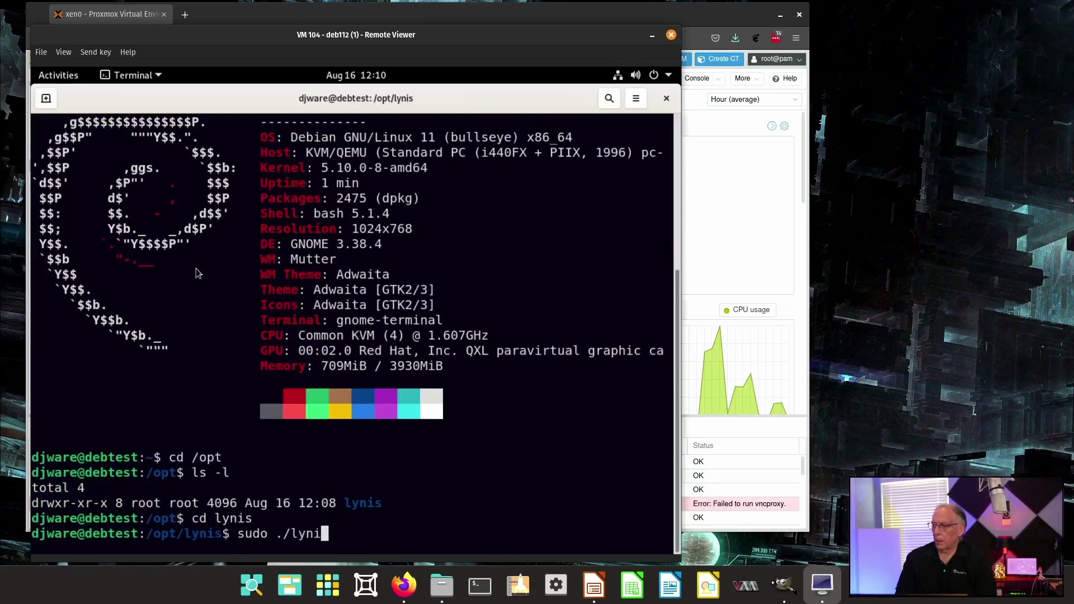
text(s audit system)
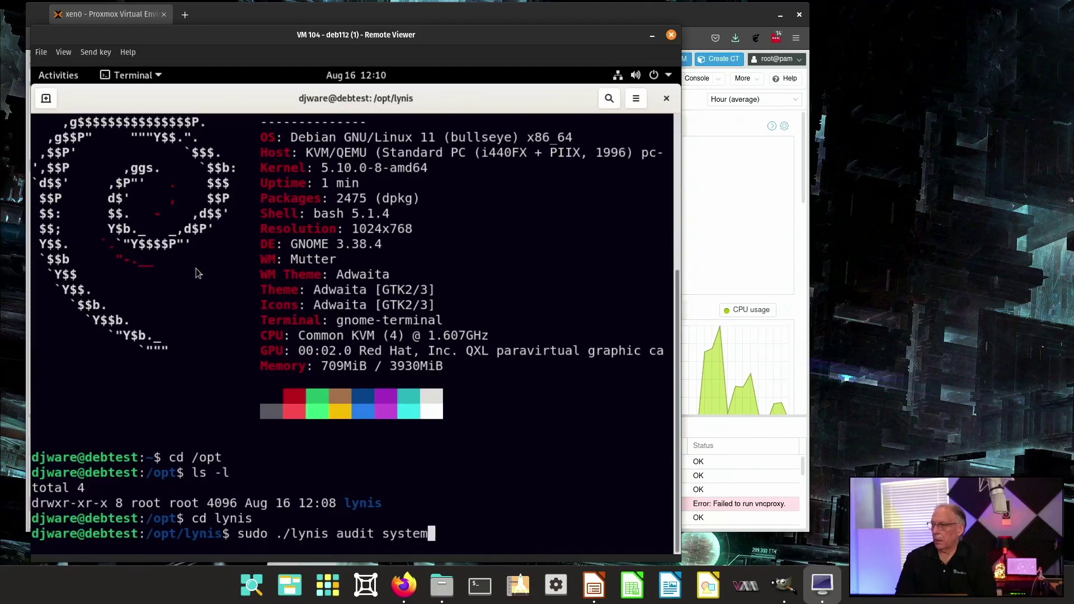
key(Return)
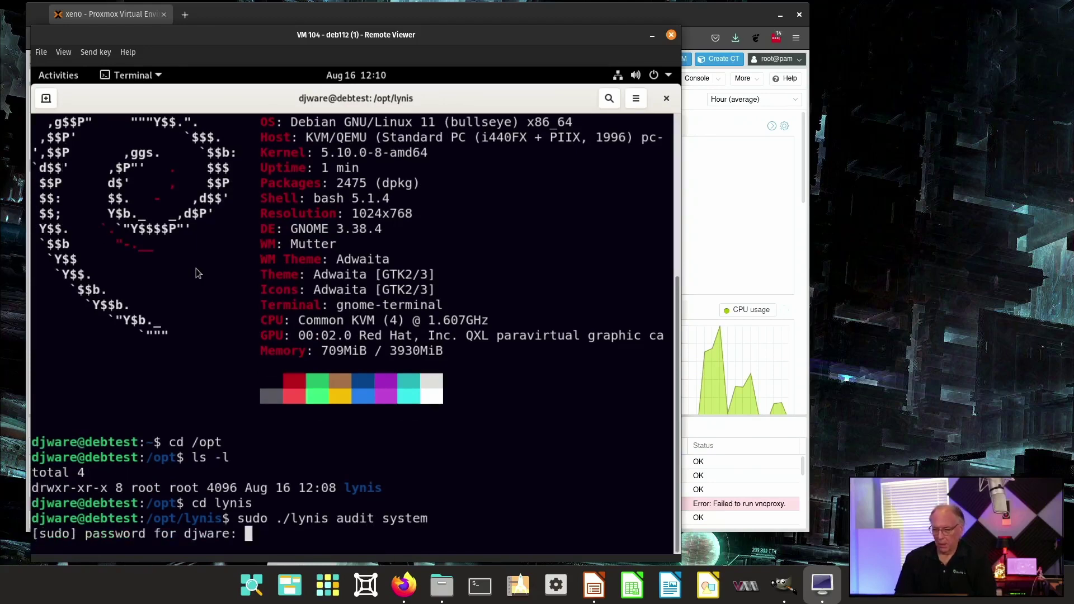
key(Return)
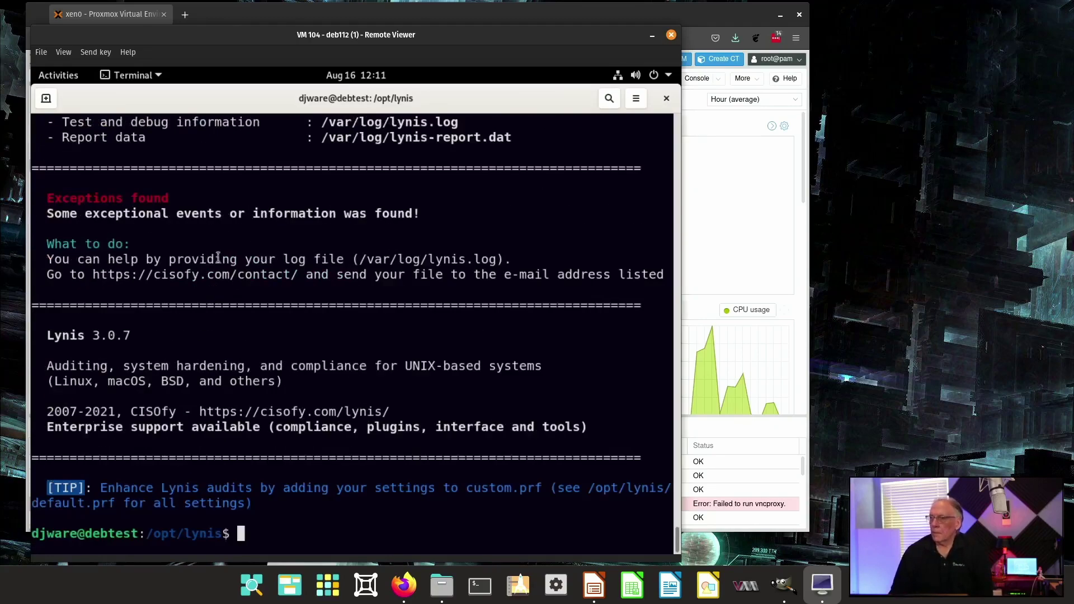
- Review the Lynis audit output from the scan details back to the warnings at the start of the results
scroll(251, 247, up, 4)
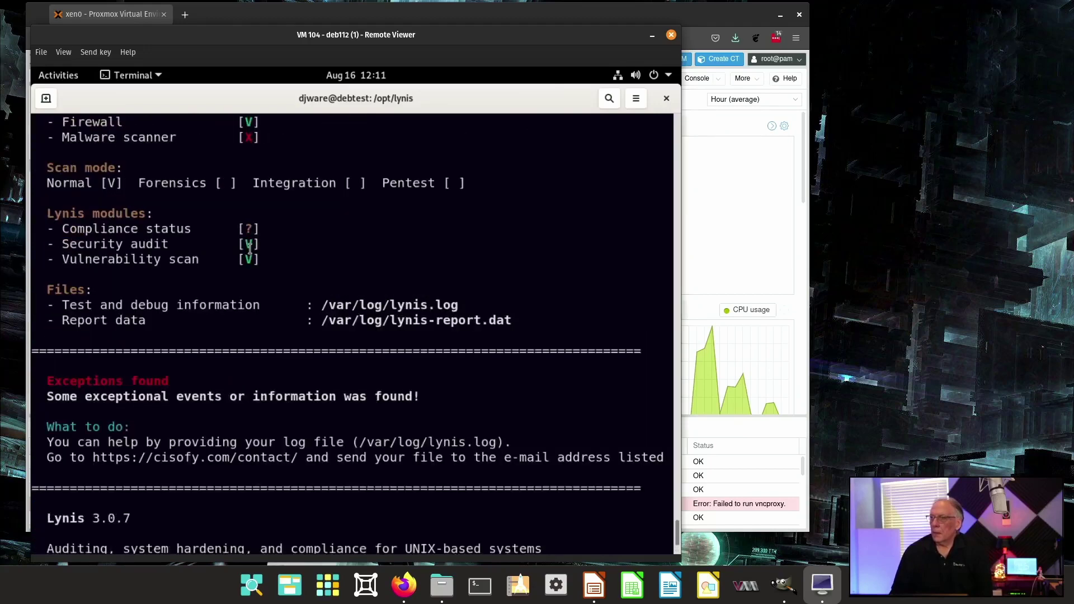
scroll(250, 247, up, 3)
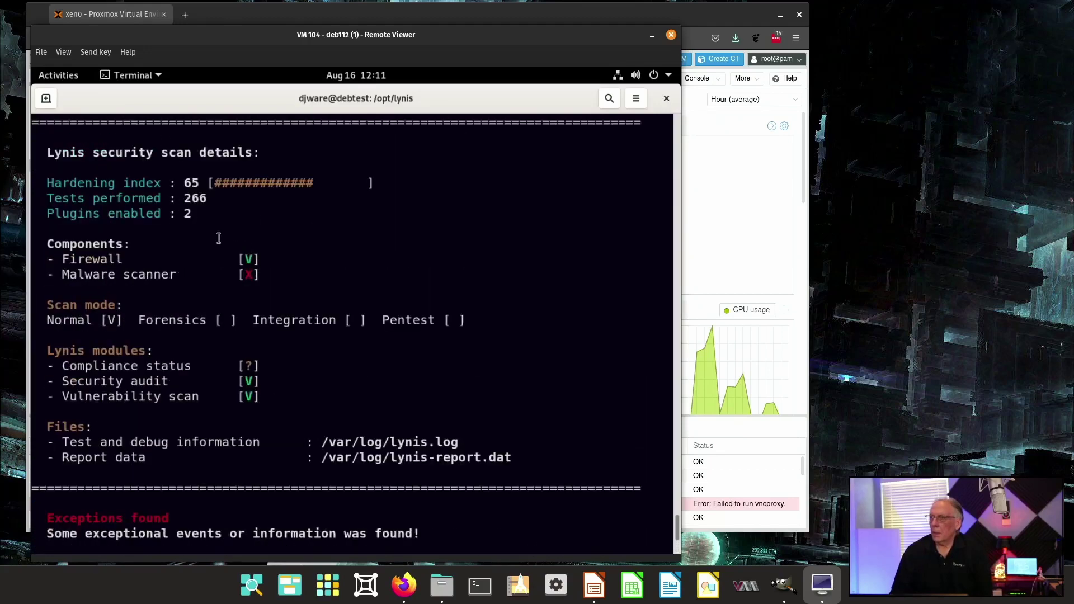
scroll(219, 239, up, 15)
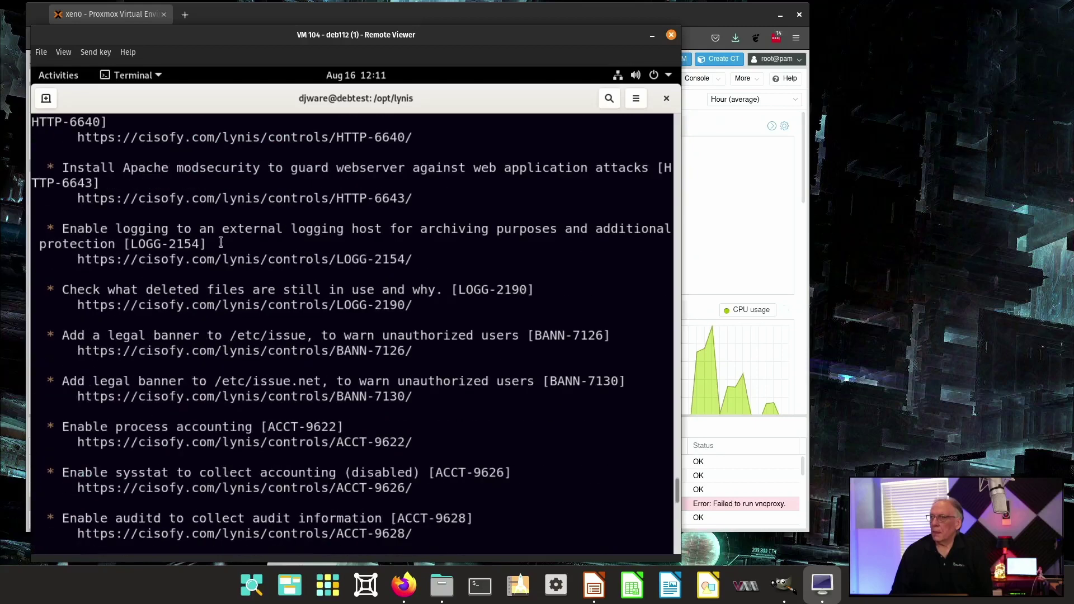
scroll(221, 242, up, 15)
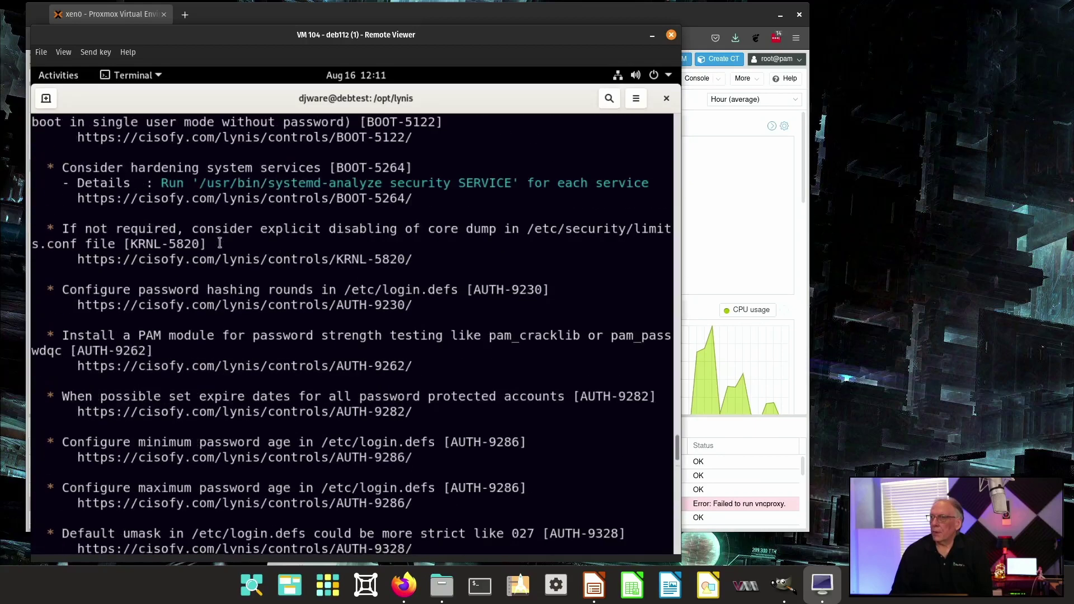
scroll(220, 242, up, 5)
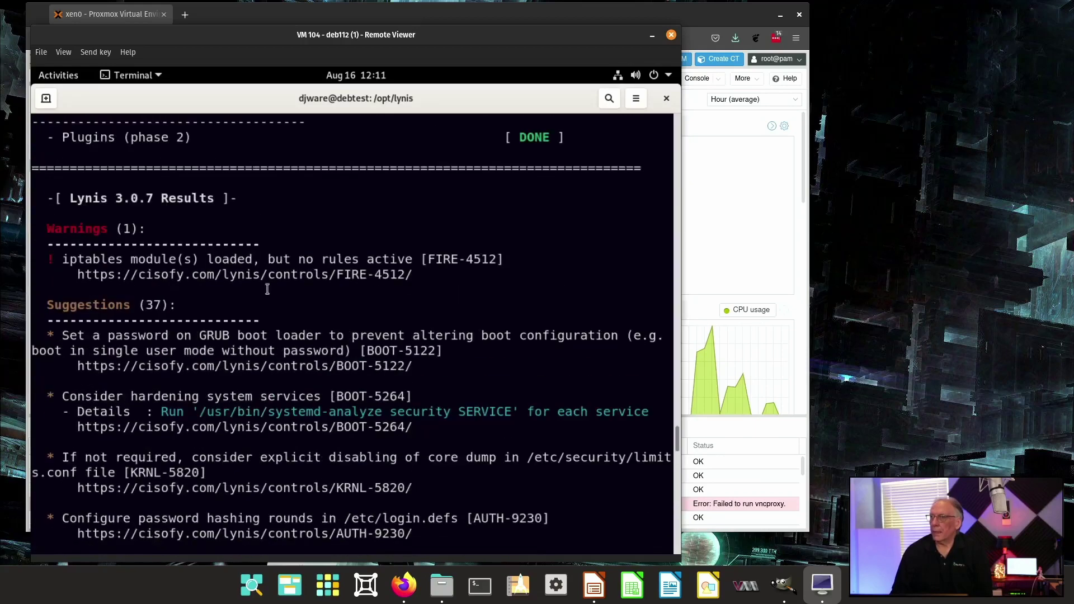
- Read through the list of Lynis hardening suggestions, from the boot loader items to the follow-up section
scroll(212, 305, down, 2)
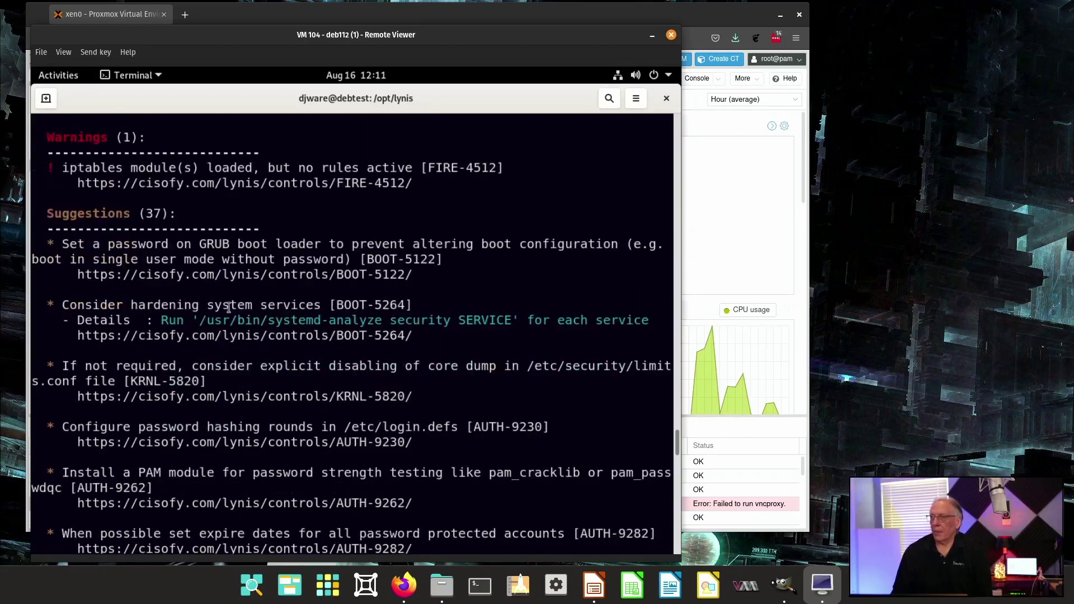
scroll(229, 308, down, 2)
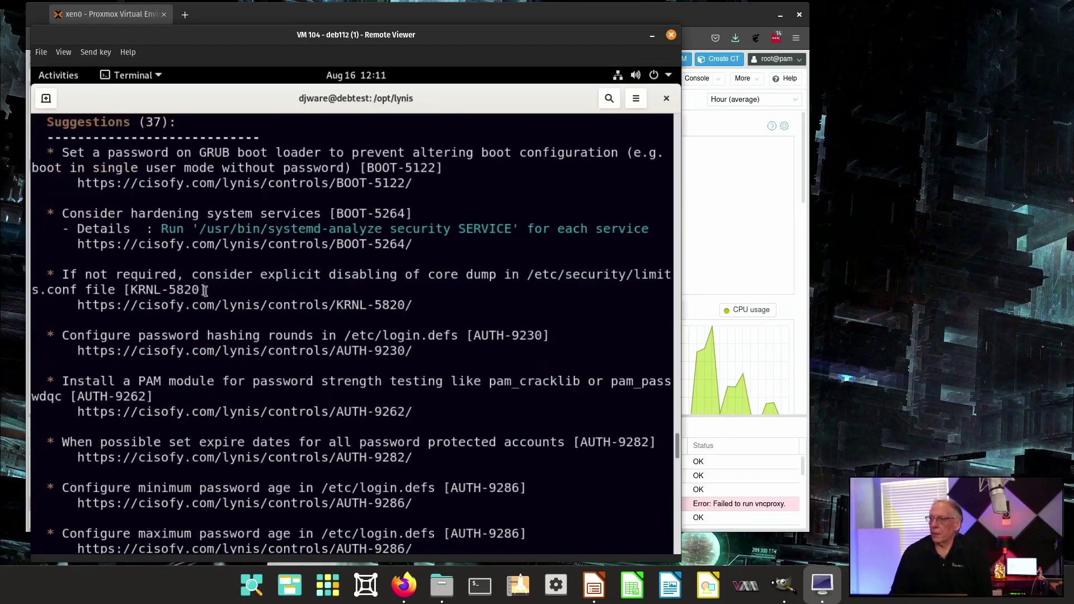
scroll(210, 302, down, 5)
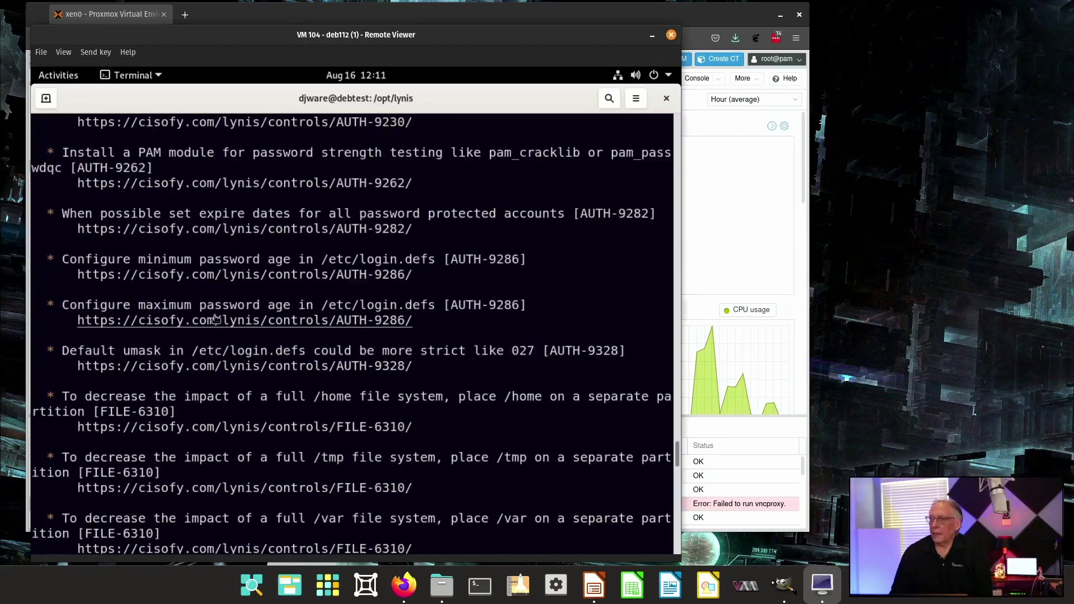
scroll(215, 318, down, 4)
scroll(215, 318, down, 5)
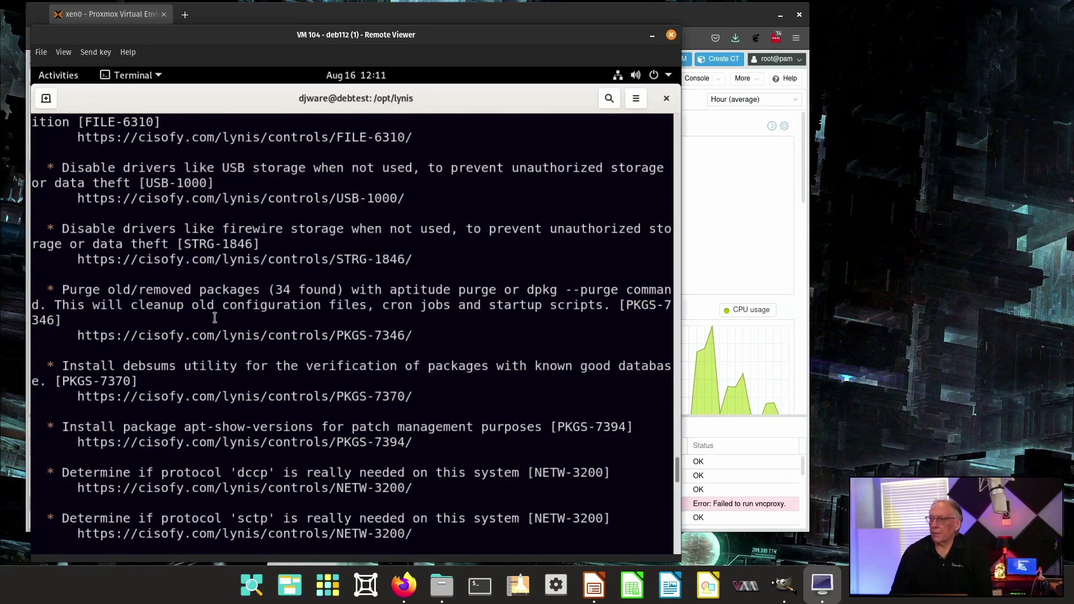
scroll(215, 318, down, 5)
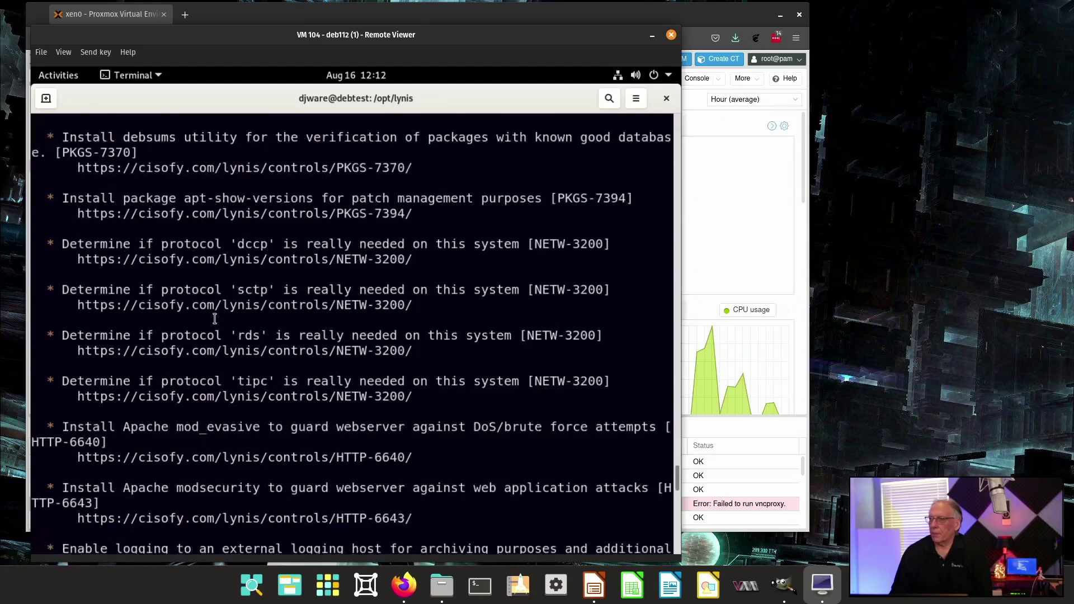
scroll(214, 318, down, 2)
scroll(215, 318, down, 3)
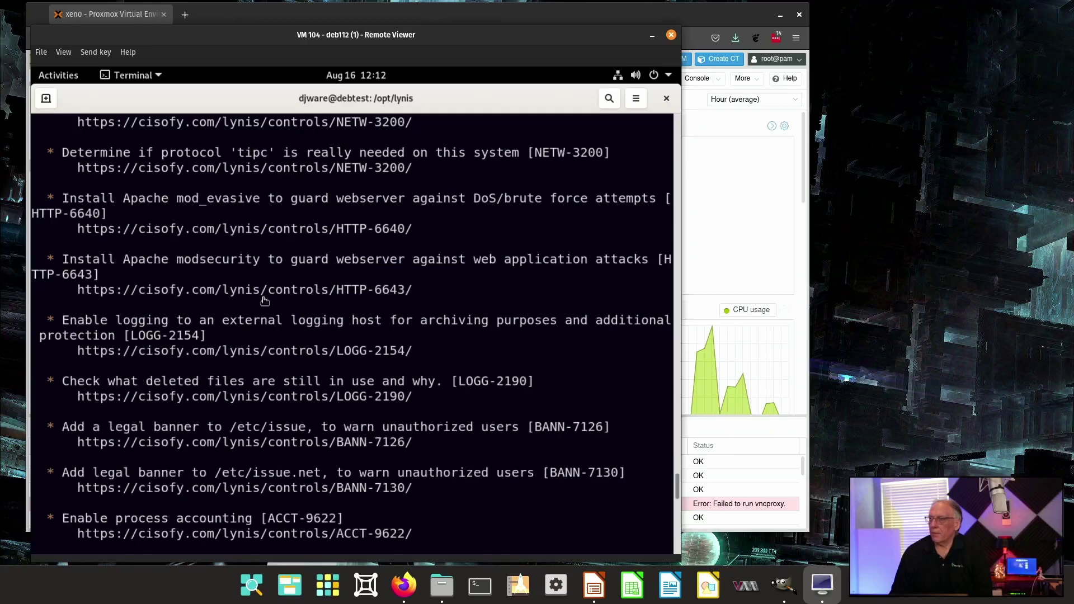
scroll(263, 296, down, 3)
scroll(264, 296, down, 3)
scroll(264, 296, down, 2)
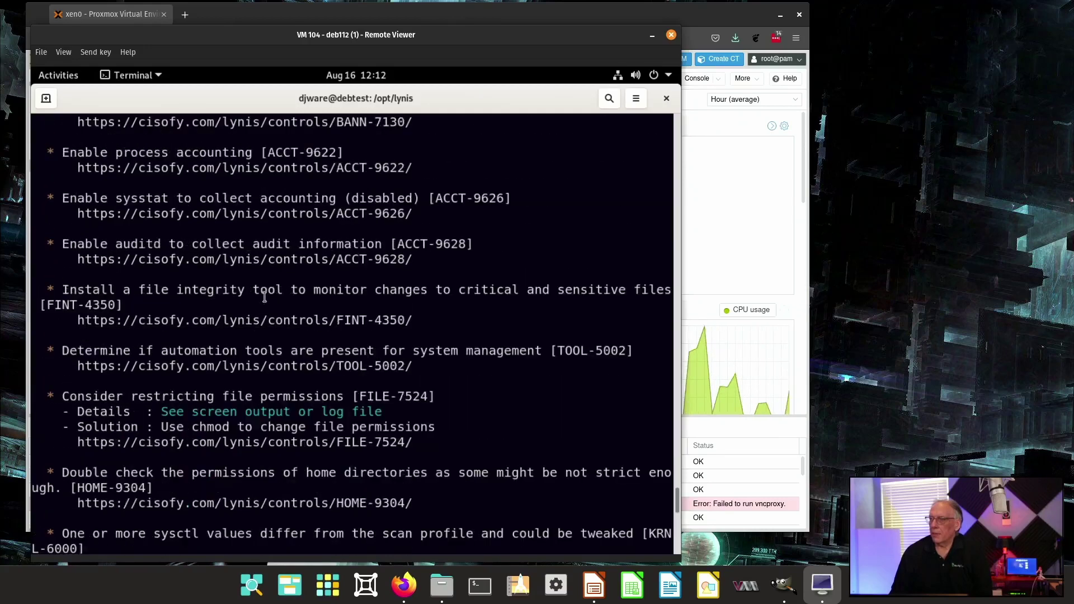
scroll(264, 297, down, 20)
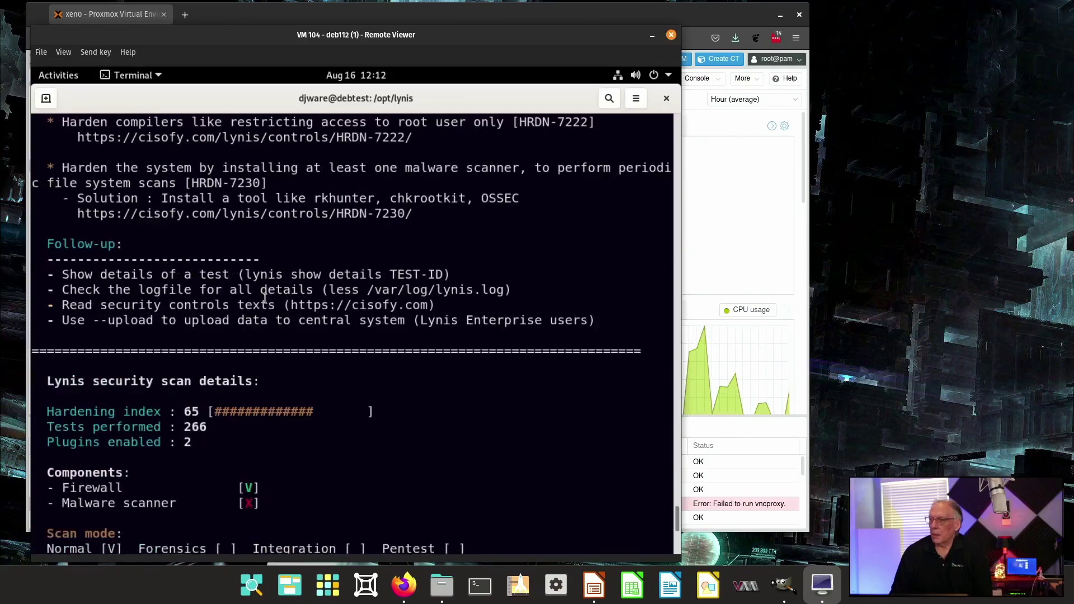
scroll(264, 302, down, 1)
scroll(264, 297, up, 15)
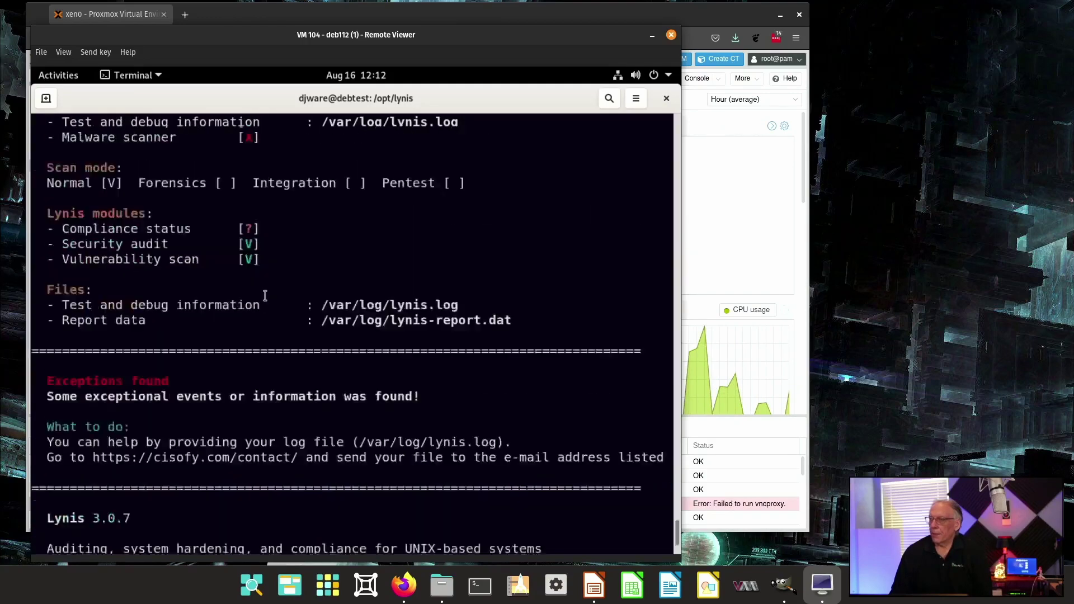
scroll(263, 292, up, 15)
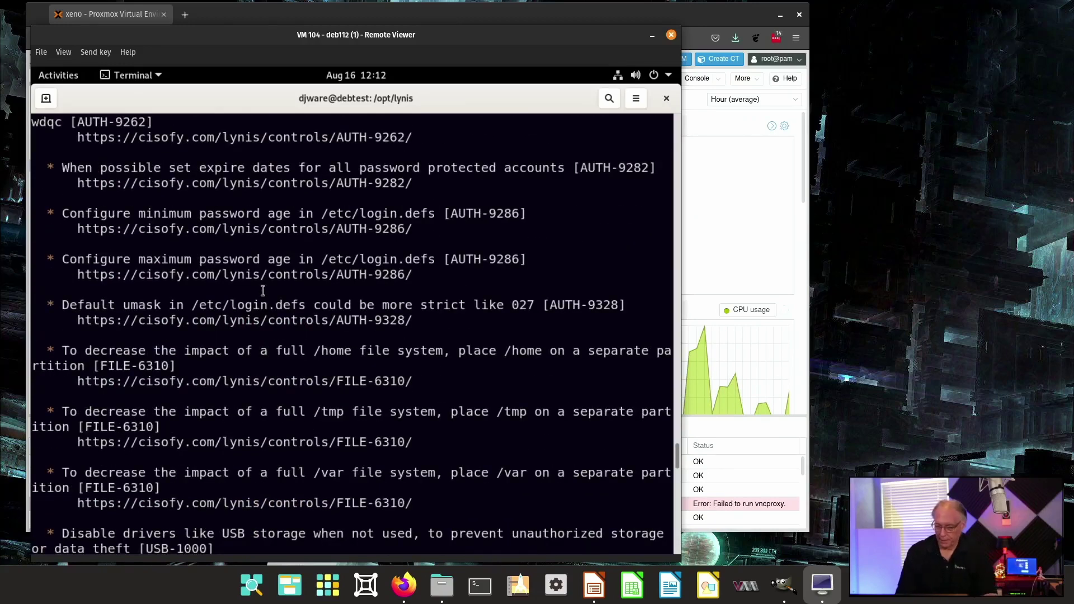
- Check for running SSH processes with ps -ef | grep ssh
text(ps )
text(-ef)
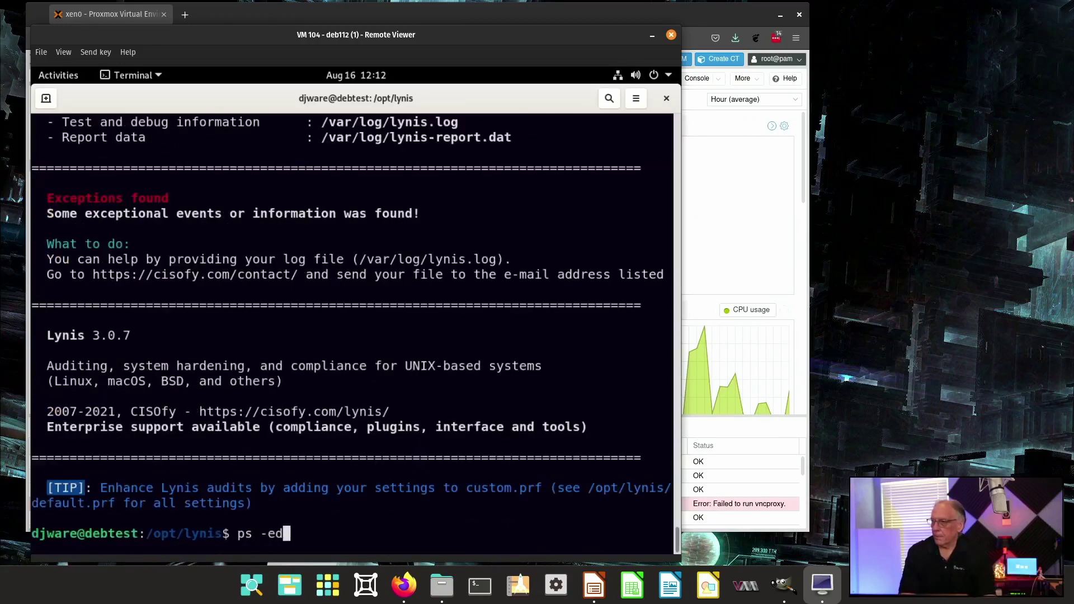
text( | grep )
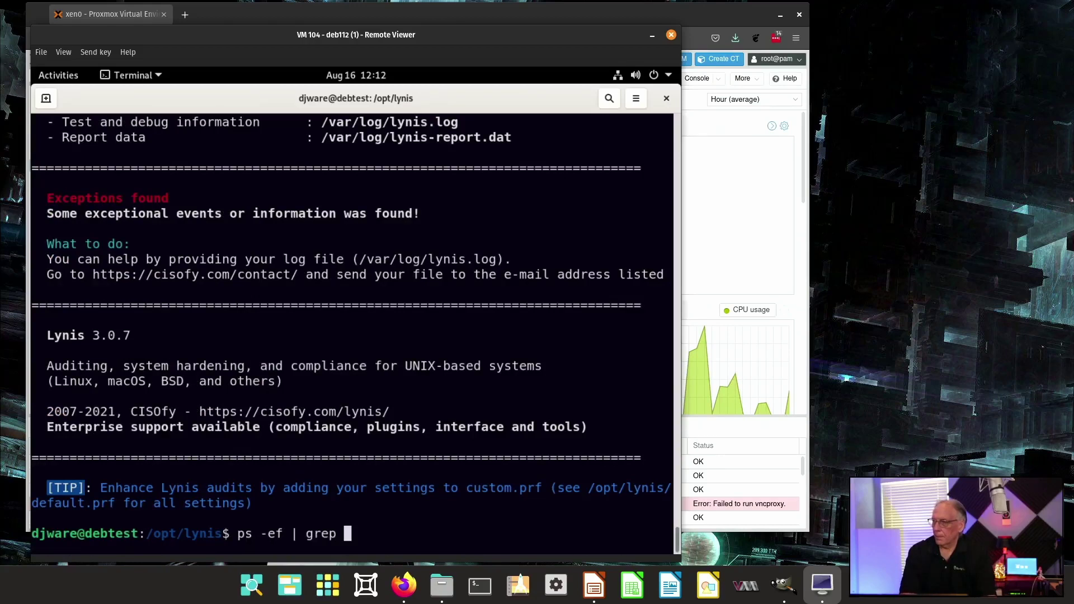
text(ssh)
key(Return)
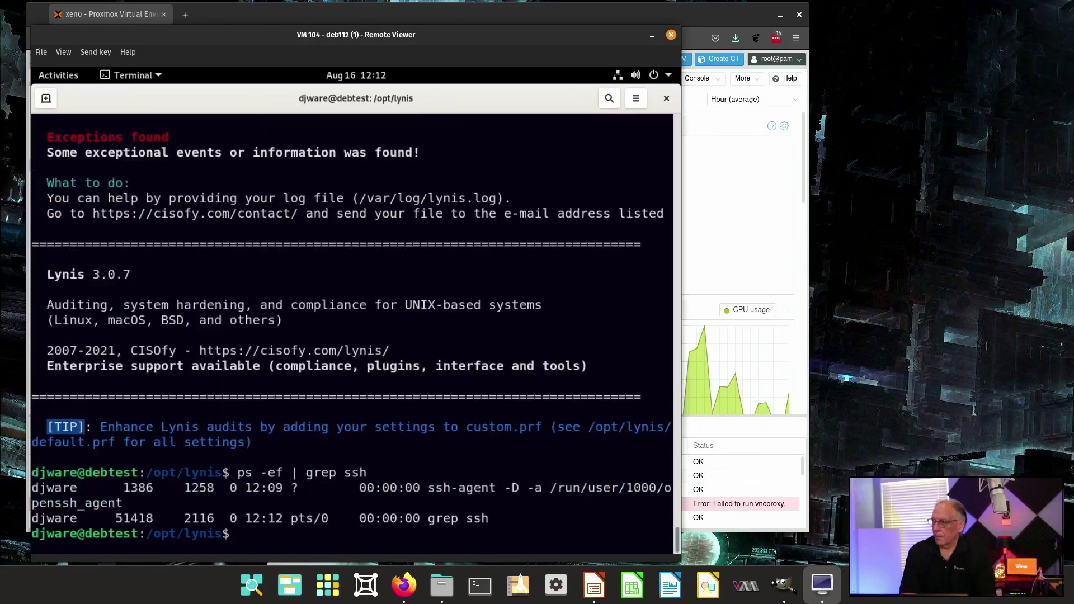
- Install the SSH server with sudo apt install openssh-server, accept the installation, and exit the terminal
text(sidp)
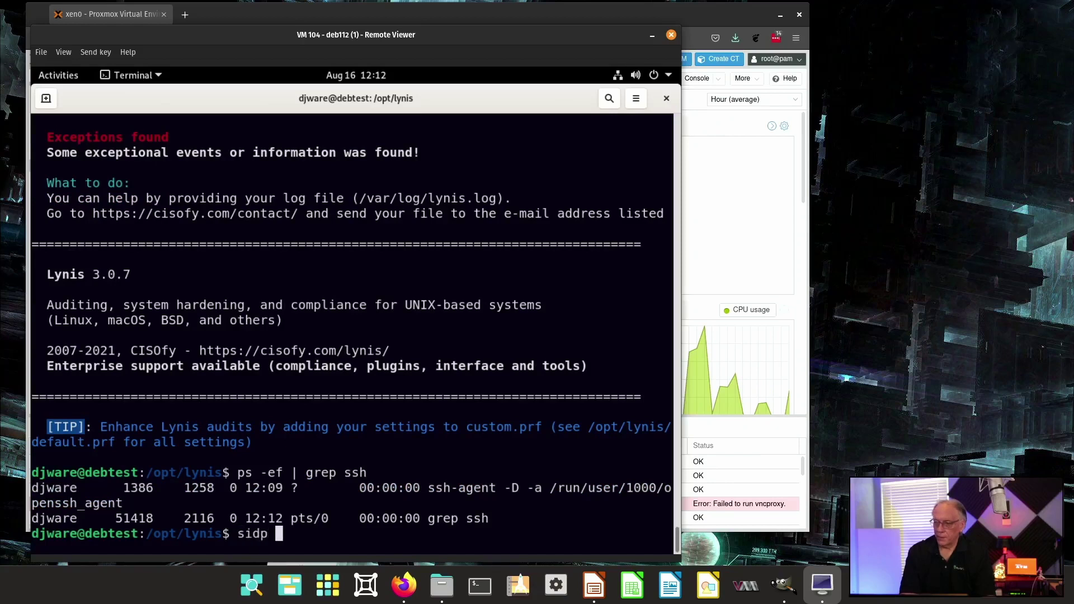
key(BackSpace)
key(BackSpace)
key(BackSpace)
key(BackSpace)
text(sud)
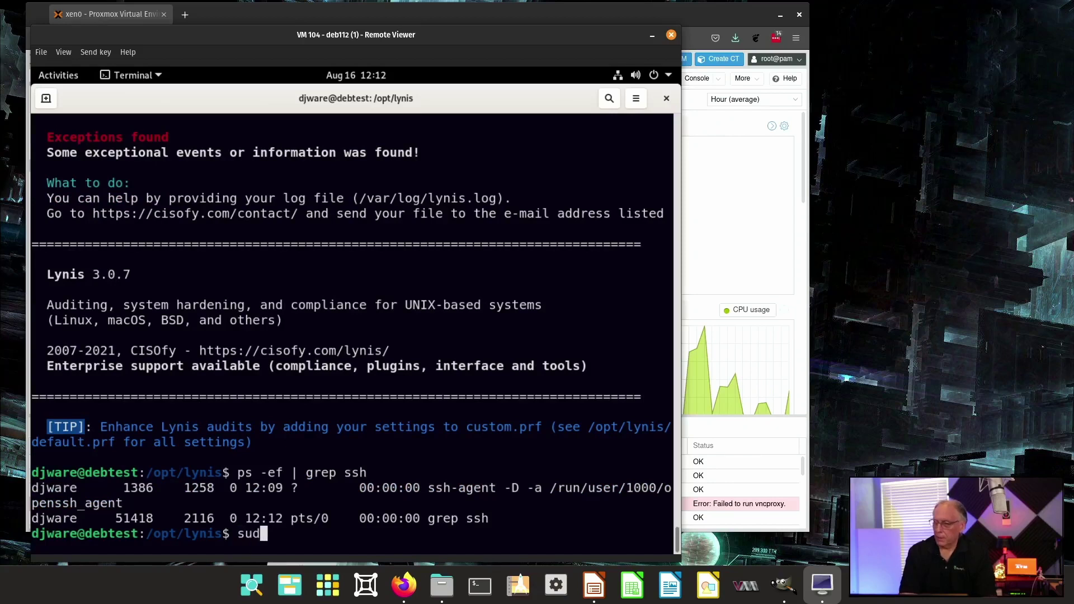
text(o apt )
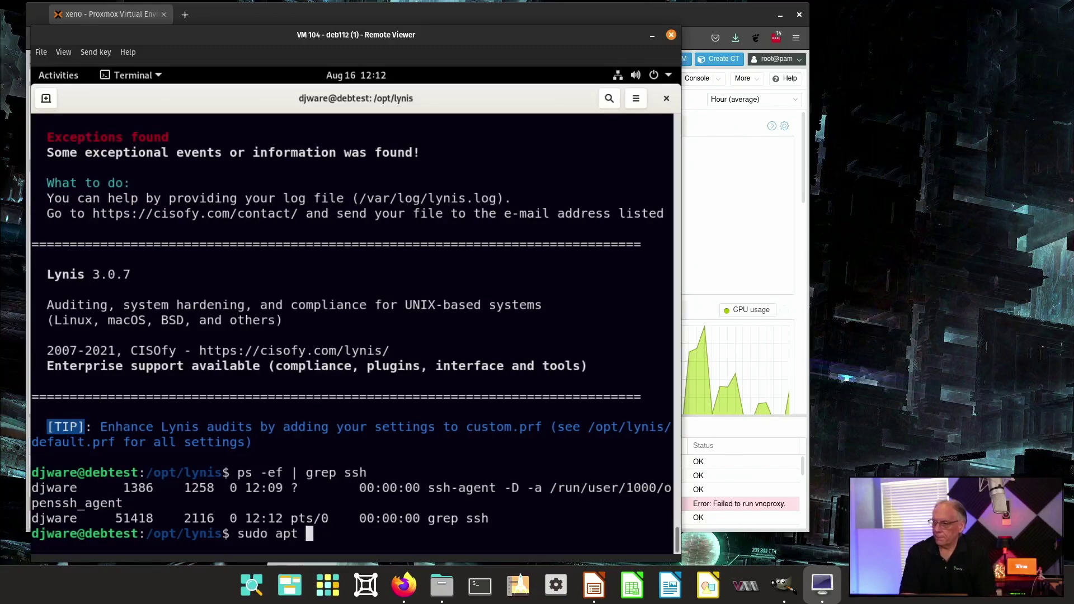
text(install open)
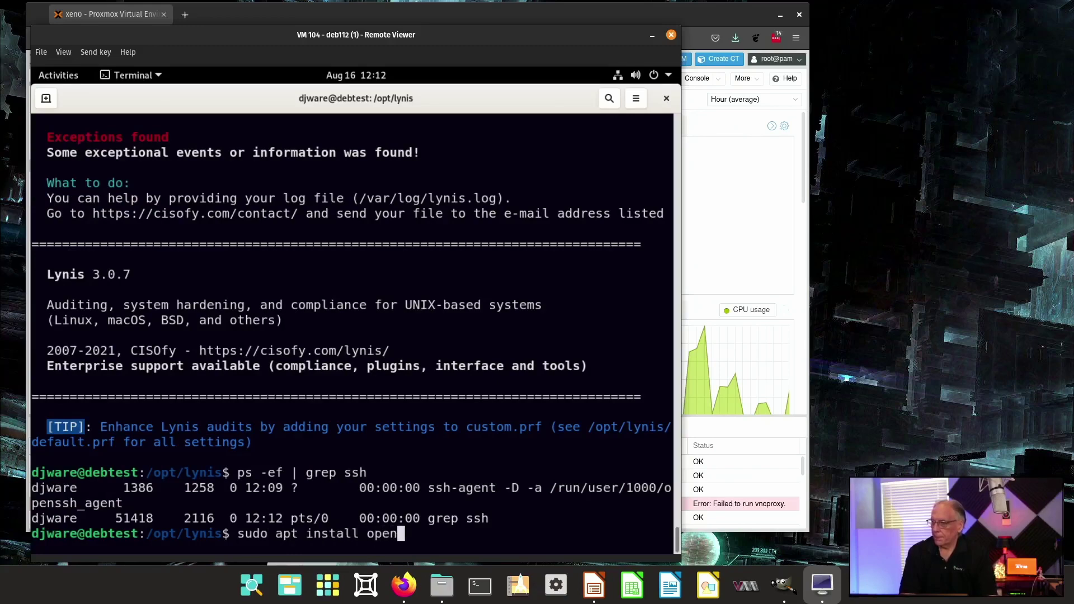
text(ssh-server)
key(Return)
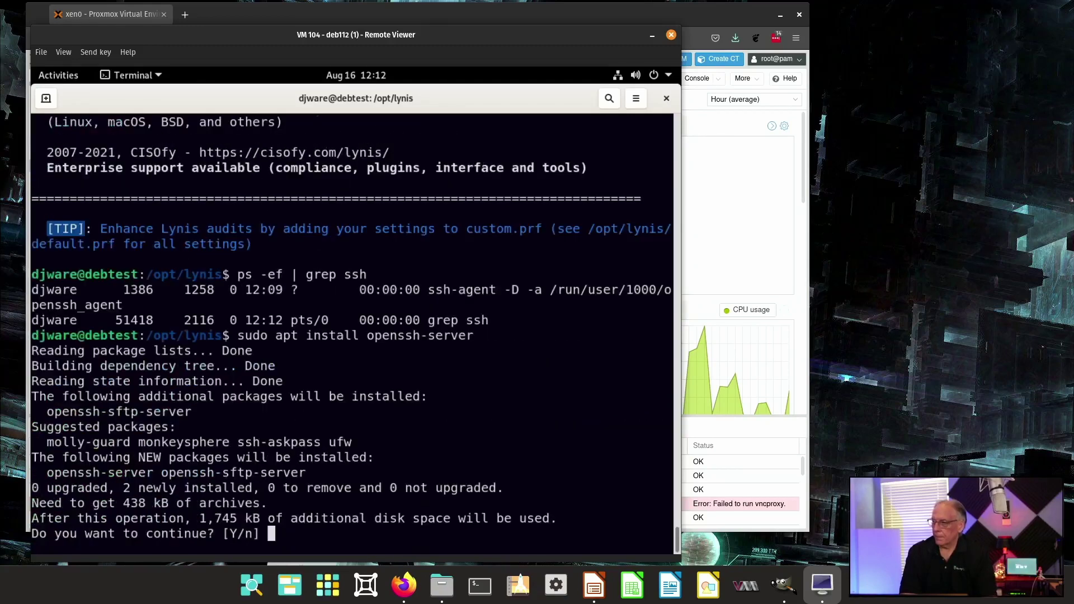
key(Return)
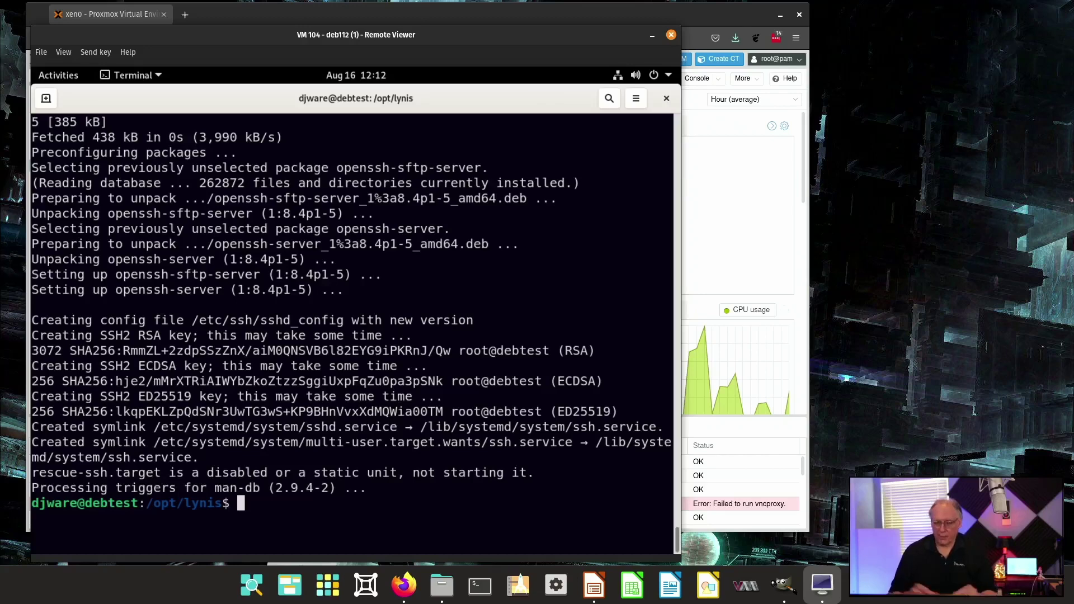
text(exit)
key(Return)
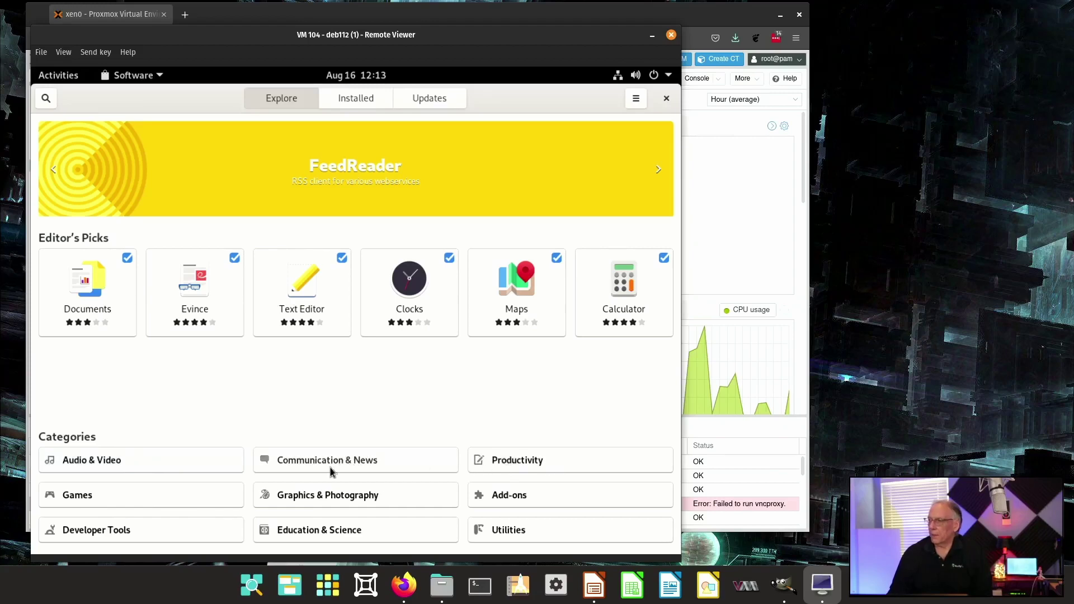
- Open the Graphics & Photography category, examine Blender's description and version details, and return to the category
click(321, 491)
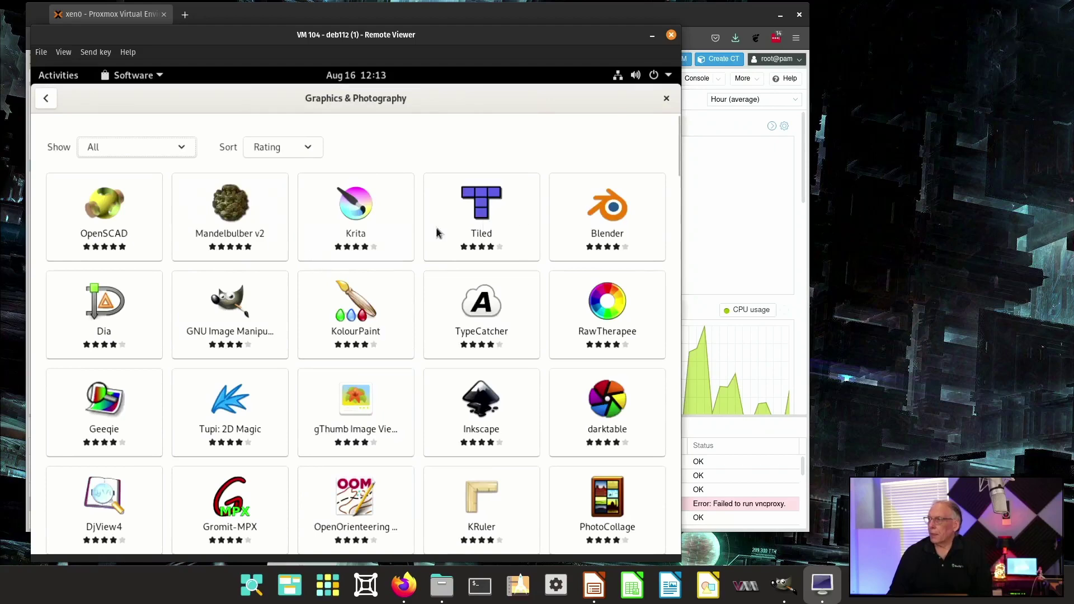
click(613, 225)
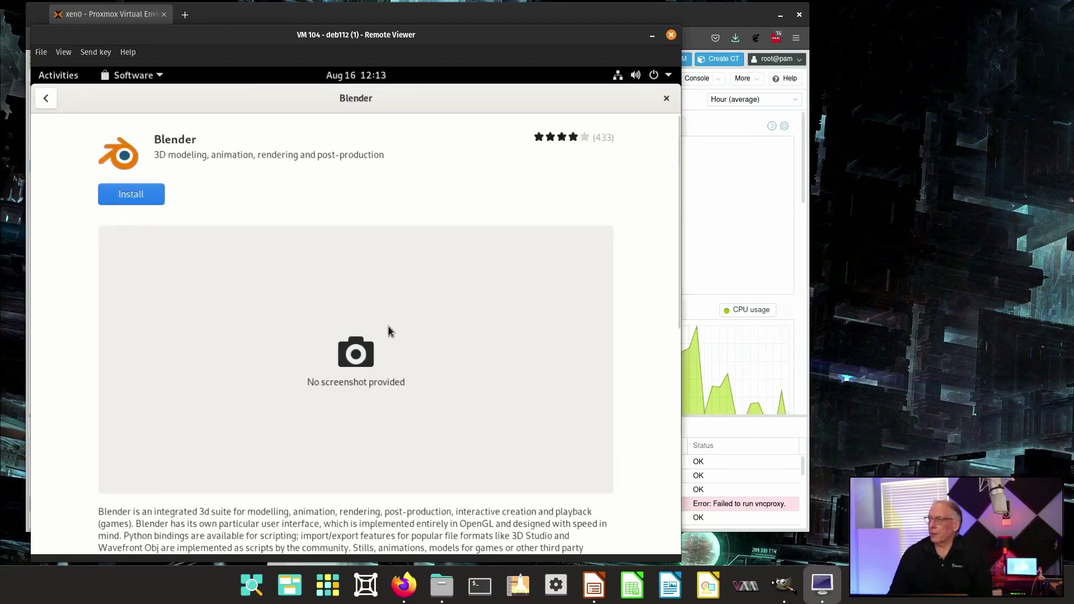
scroll(390, 329, down, 5)
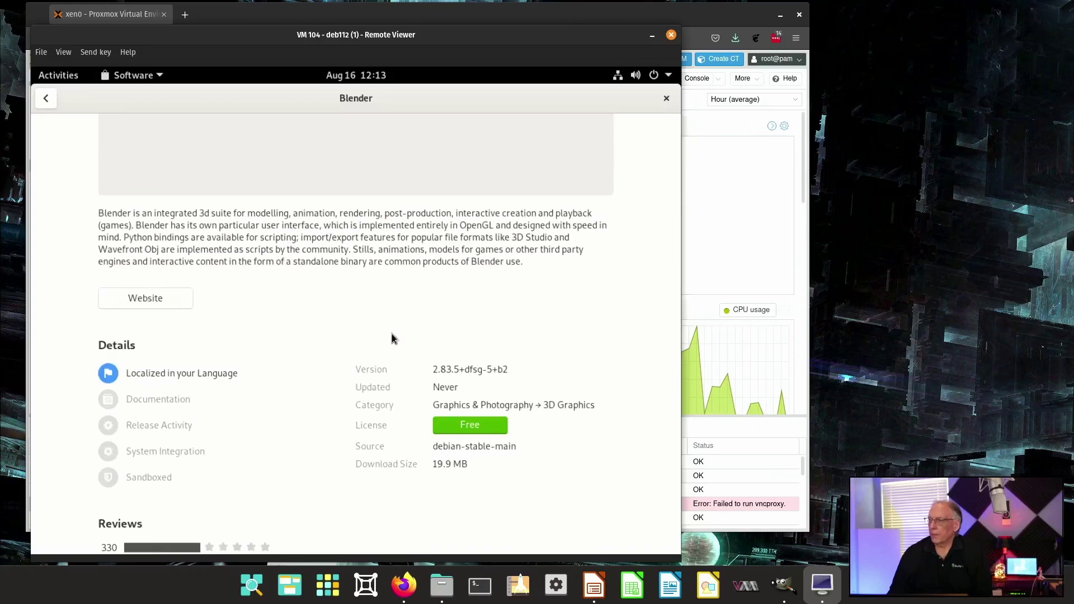
scroll(286, 369, up, 5)
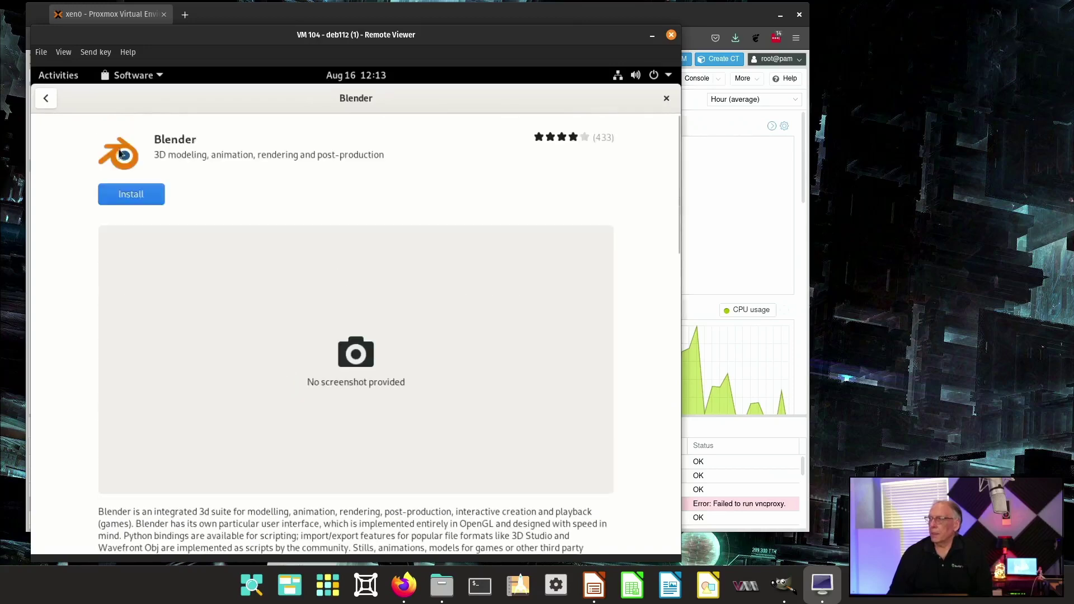
click(45, 97)
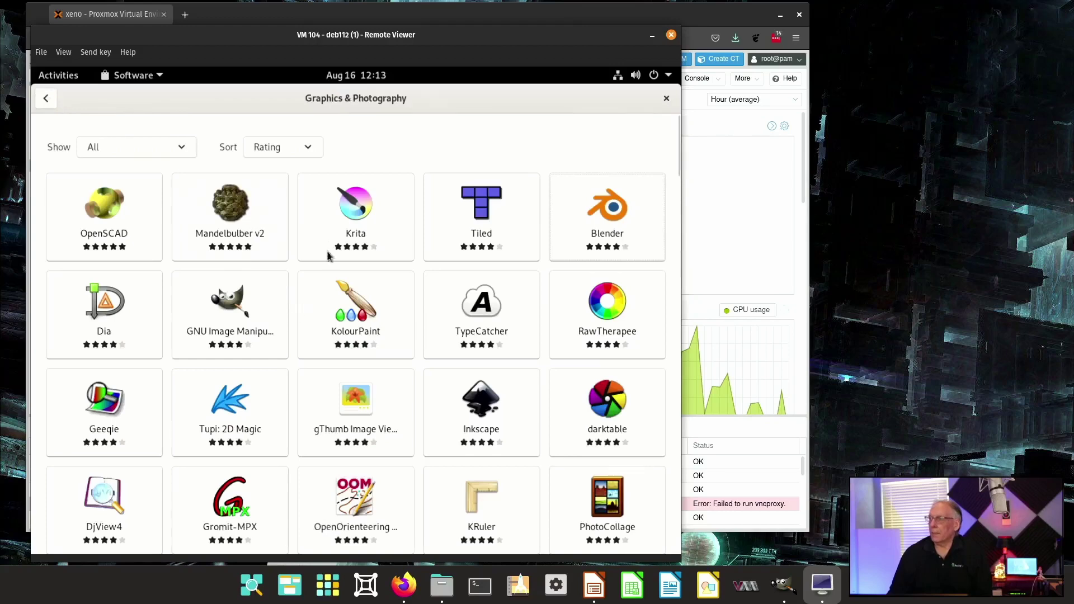
- Examine Krita's description and version details, and browse further through the Graphics & Photography applications
click(348, 215)
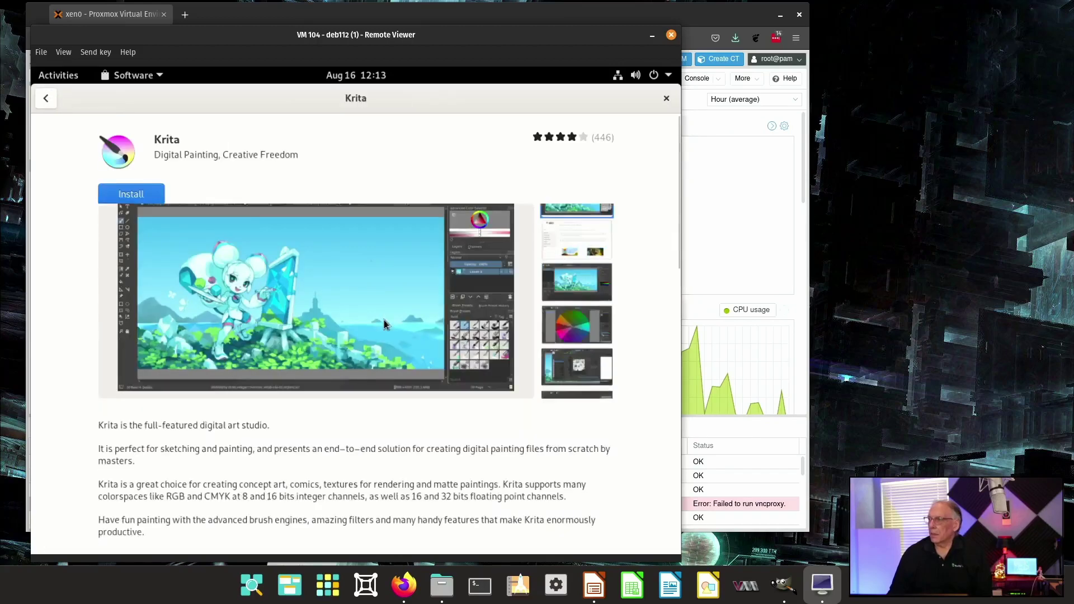
scroll(384, 320, down, 5)
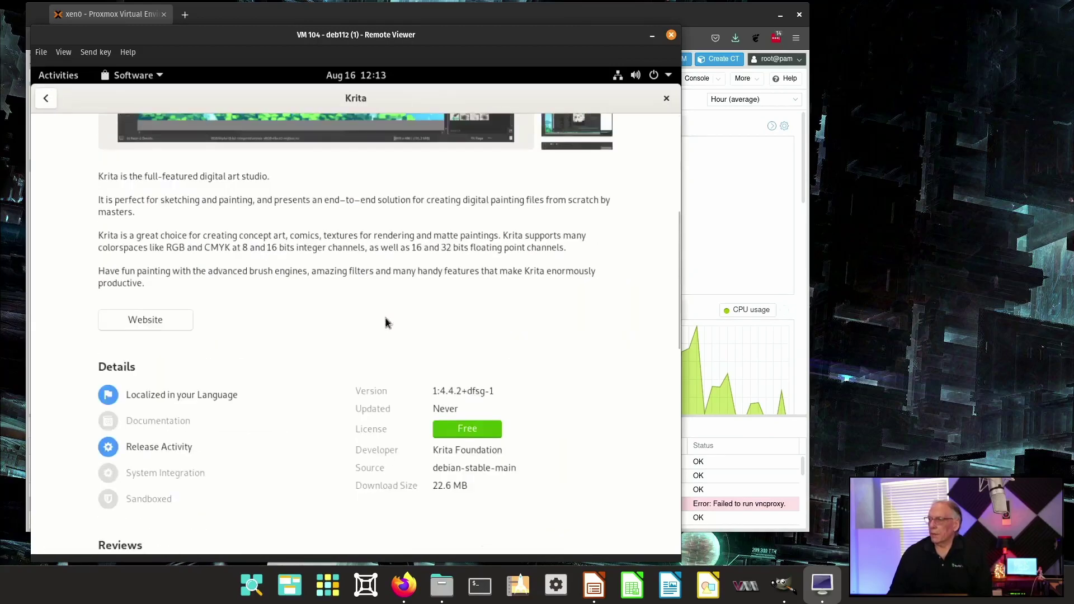
click(46, 98)
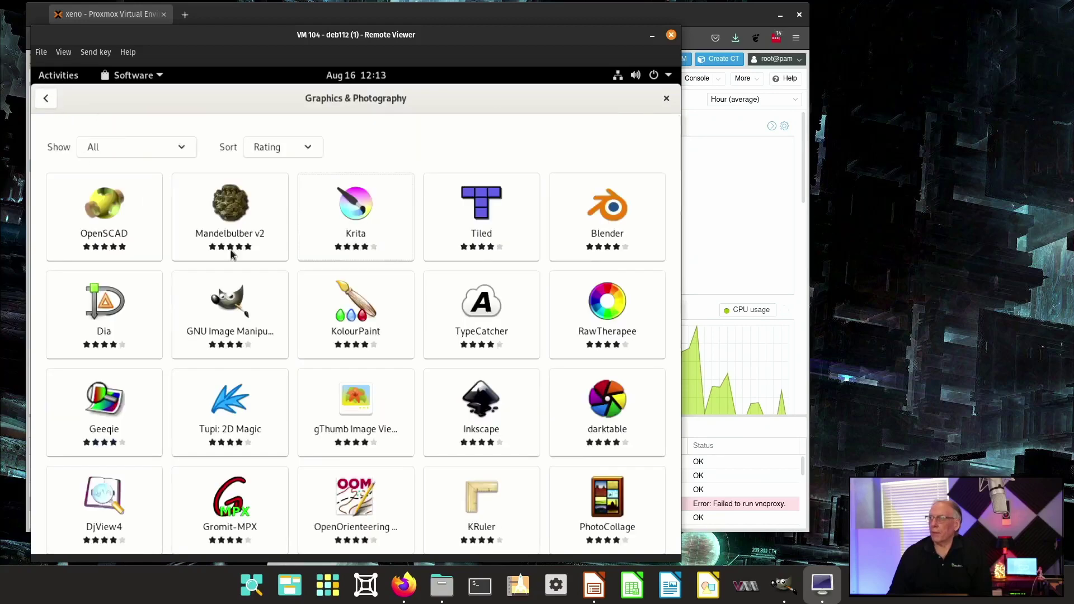
scroll(309, 336, down, 3)
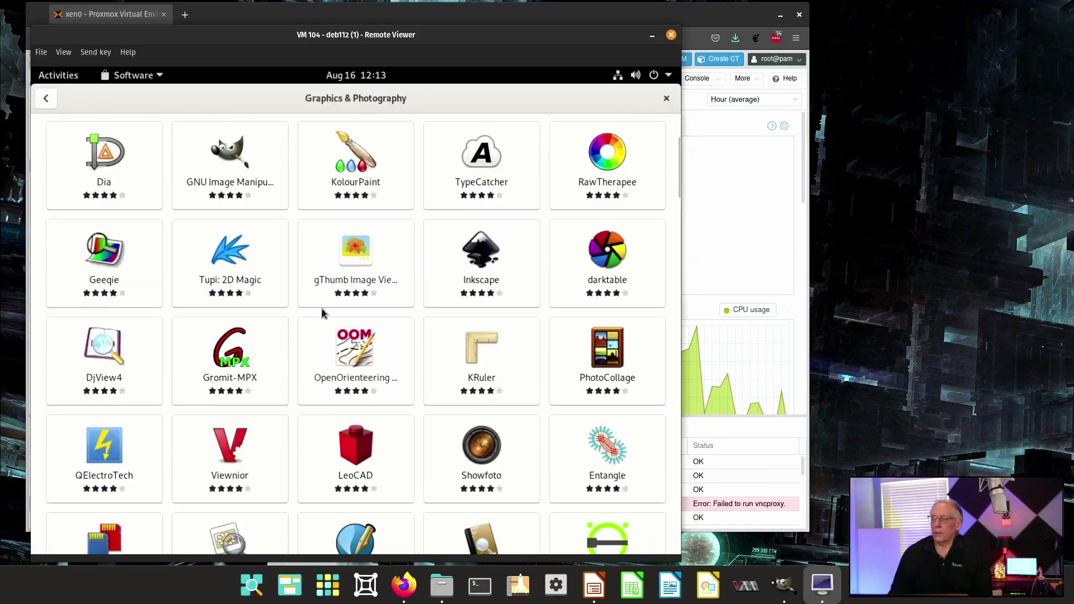
scroll(322, 313, down, 3)
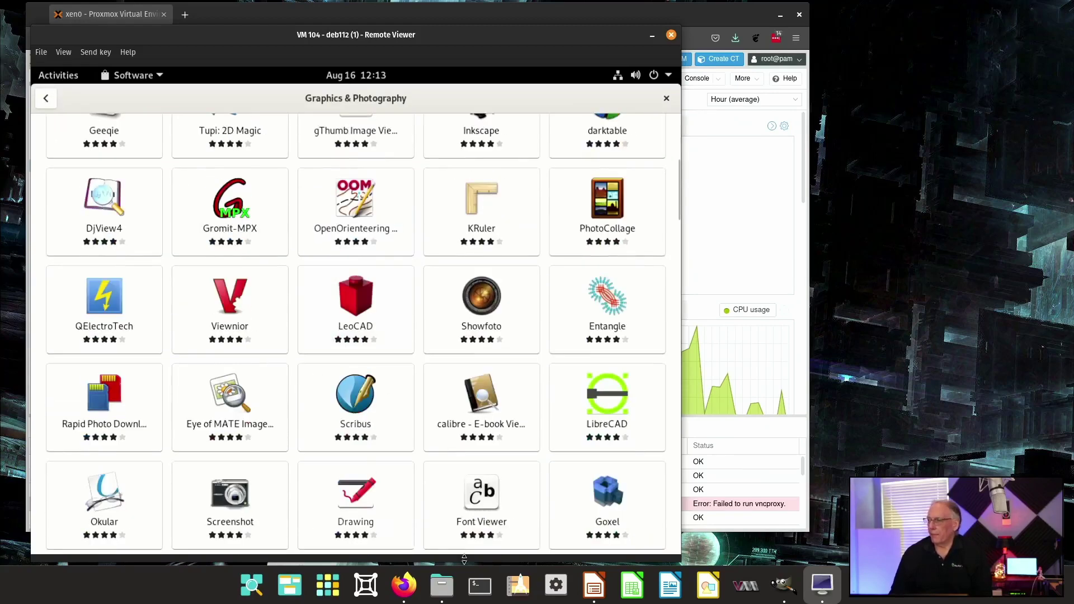
- Open a terminal and search the package repositories with apt search snap
click(40, 75)
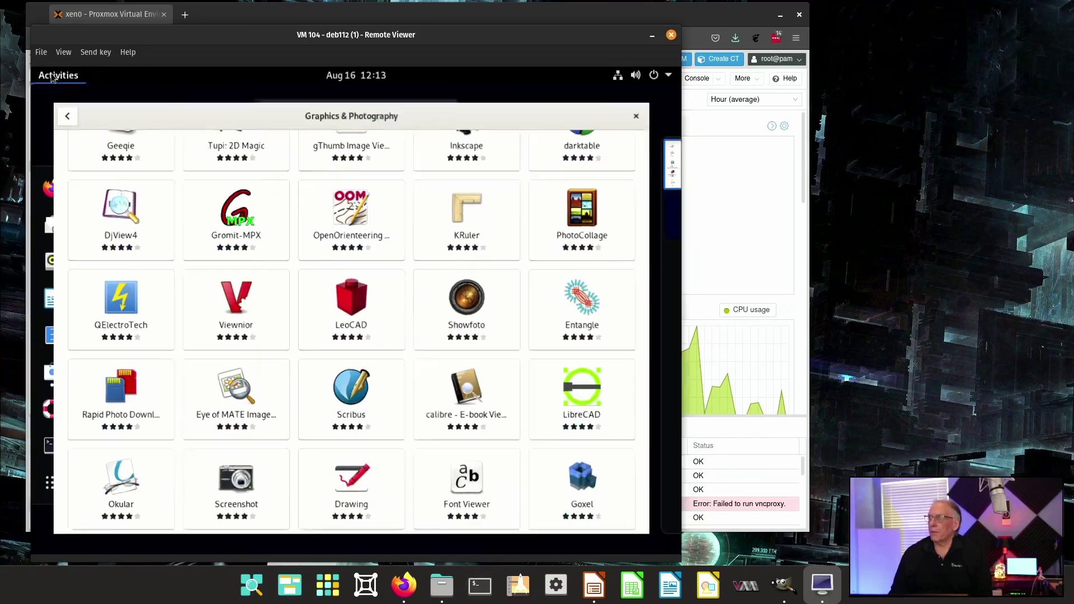
click(52, 445)
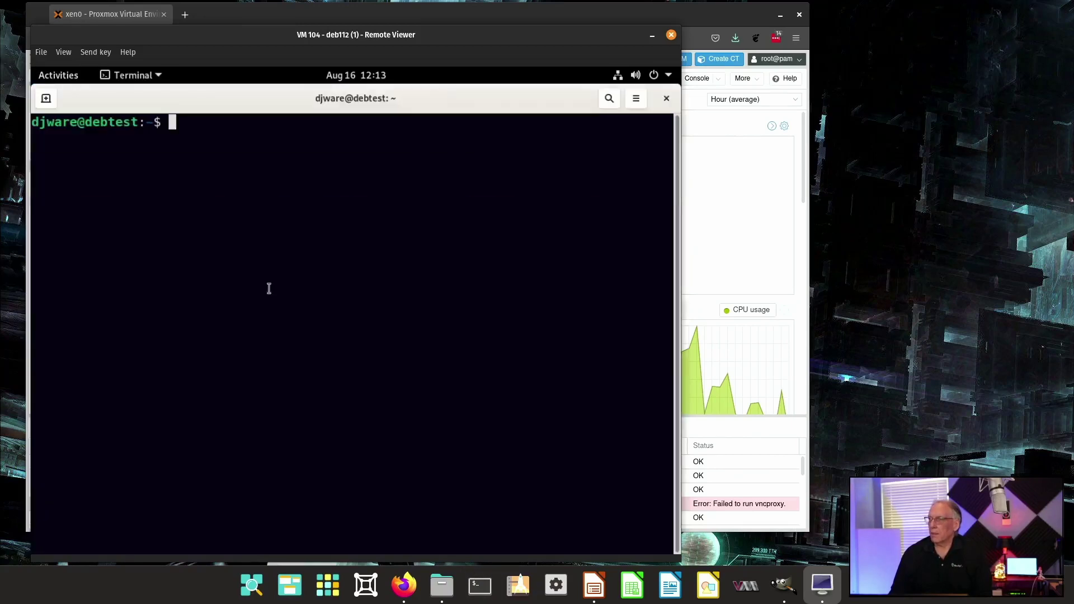
text(apt sear)
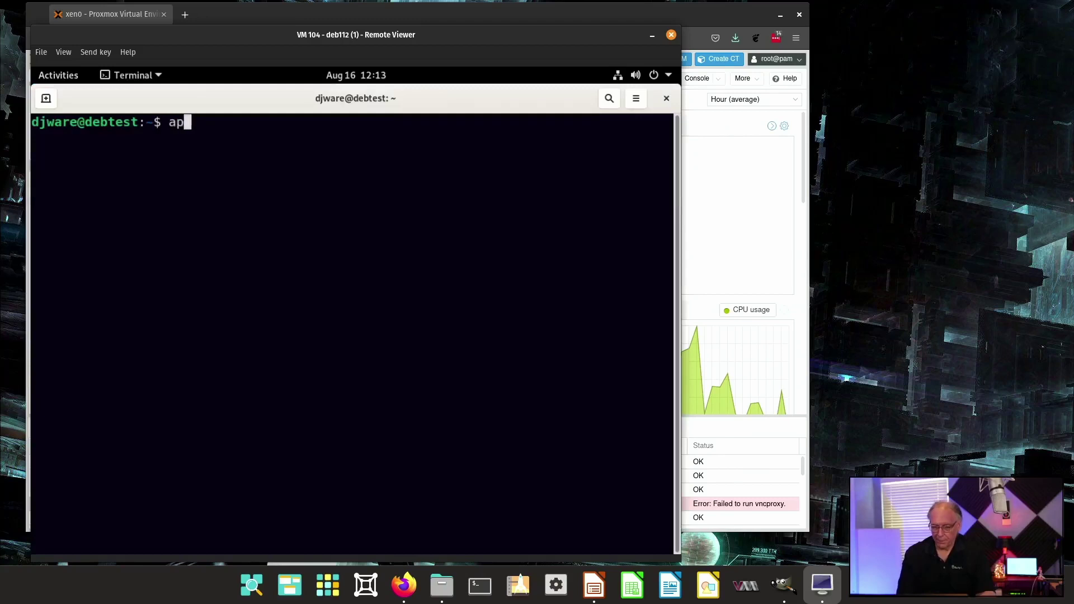
text(ch sma)
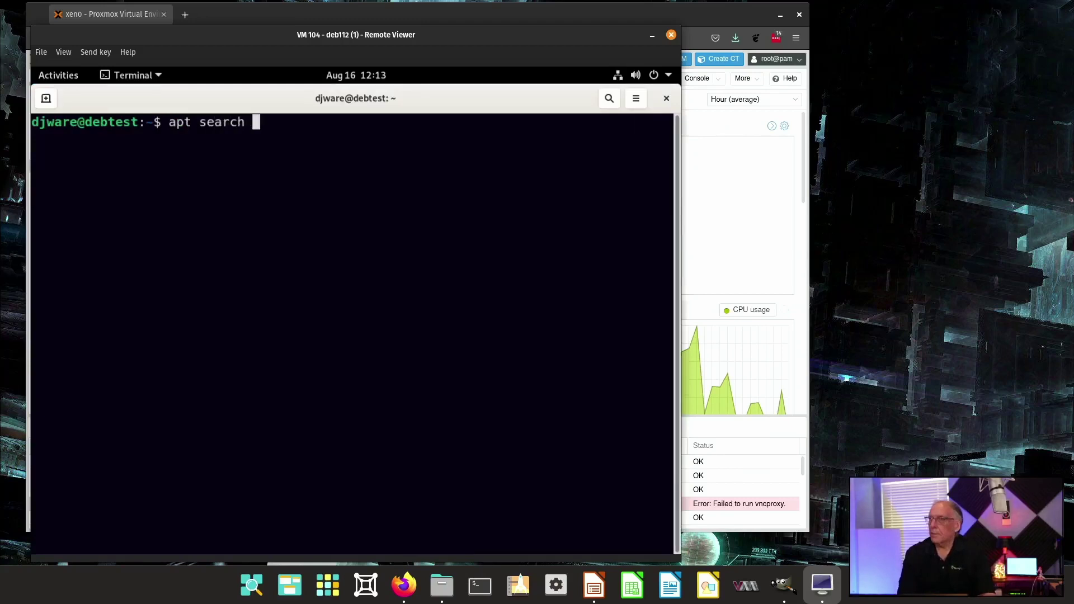
key(BackSpace)
key(BackSpace)
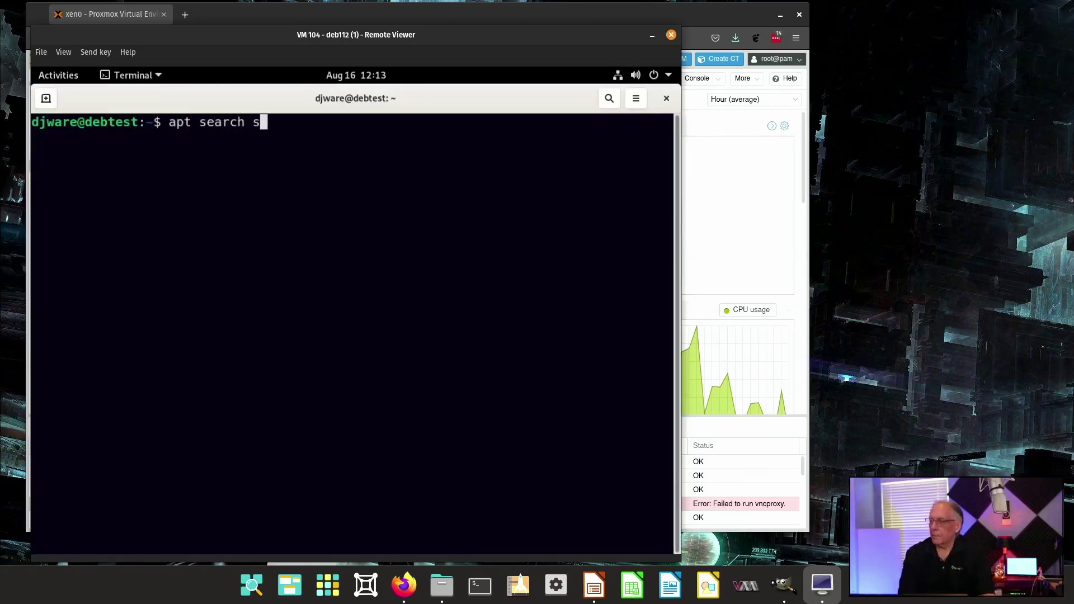
text(nap)
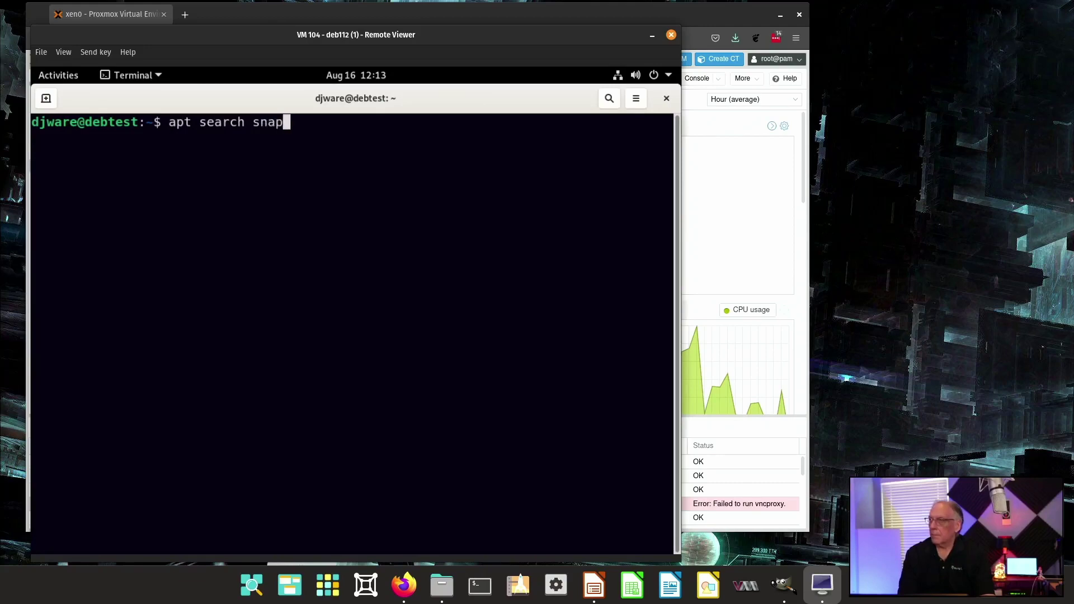
key(Return)
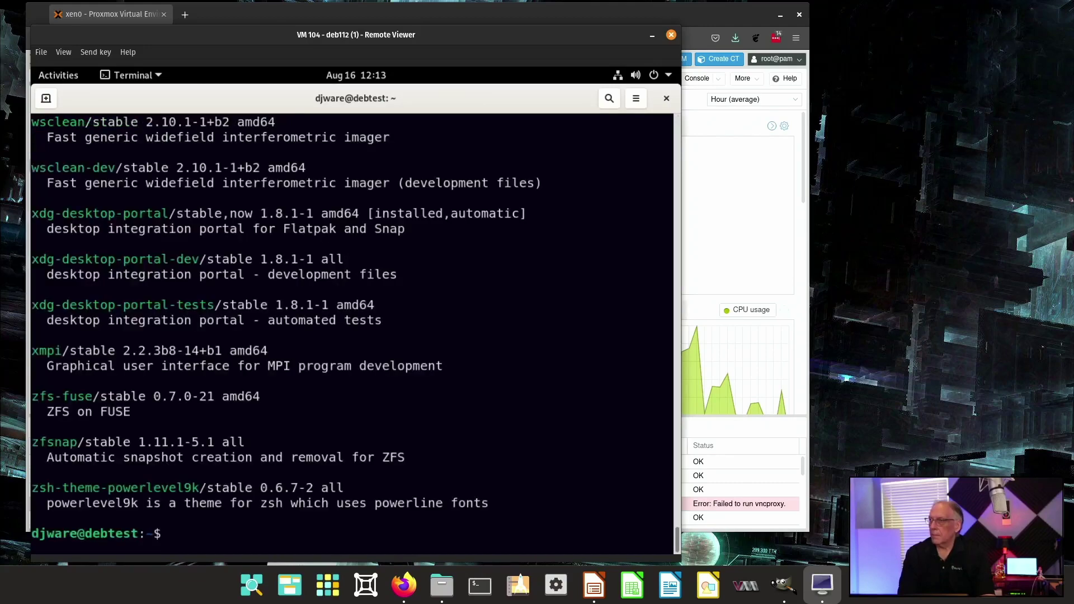
- Examine the snap and snapd package entries in the search results, and exit the terminal
scroll(277, 264, up, 15)
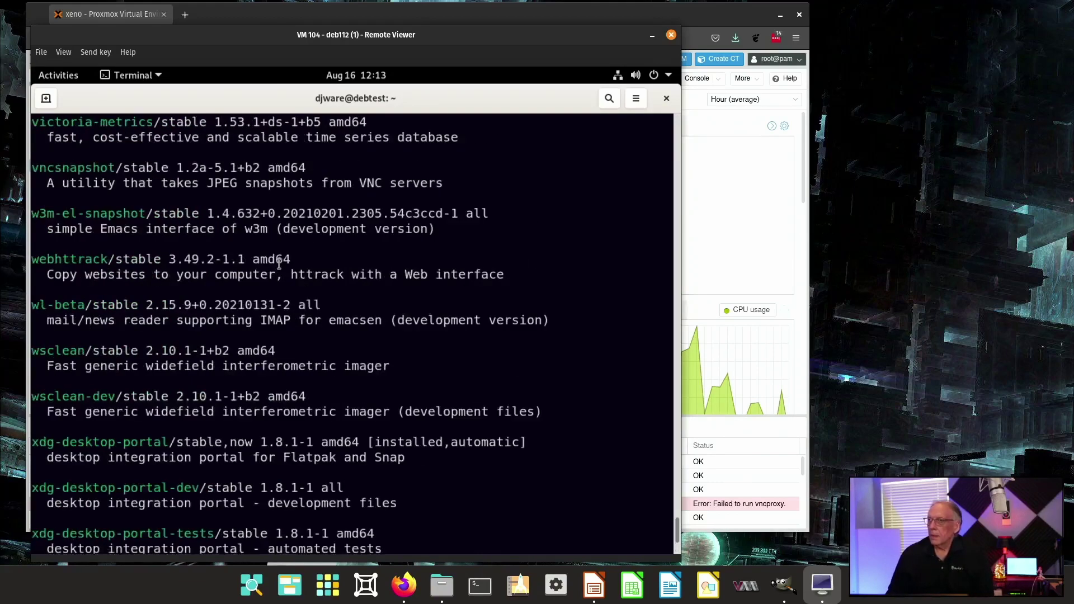
scroll(278, 263, up, 3)
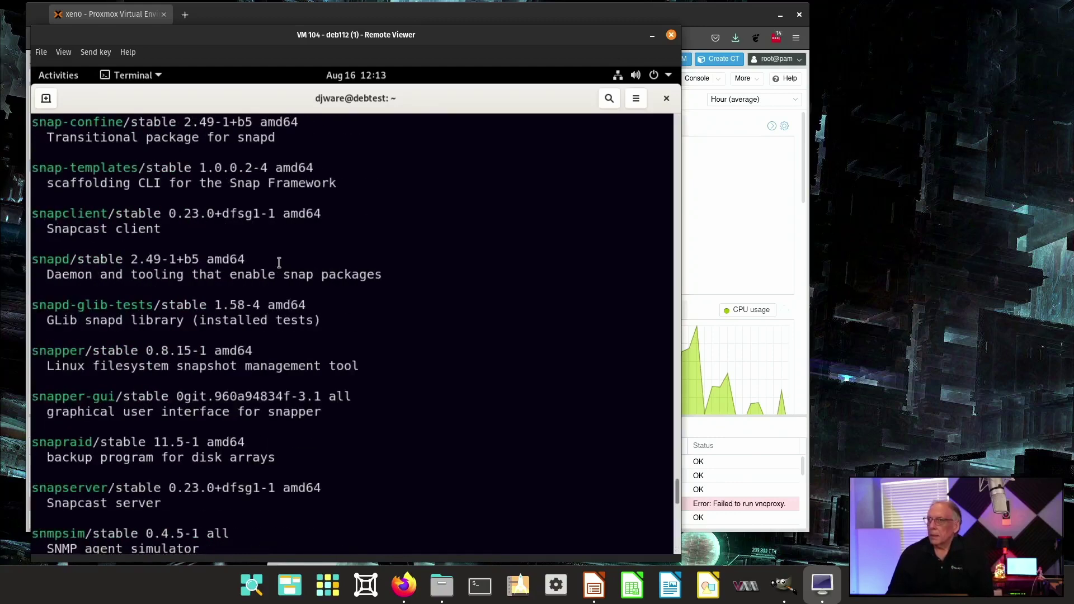
scroll(278, 263, up, 3)
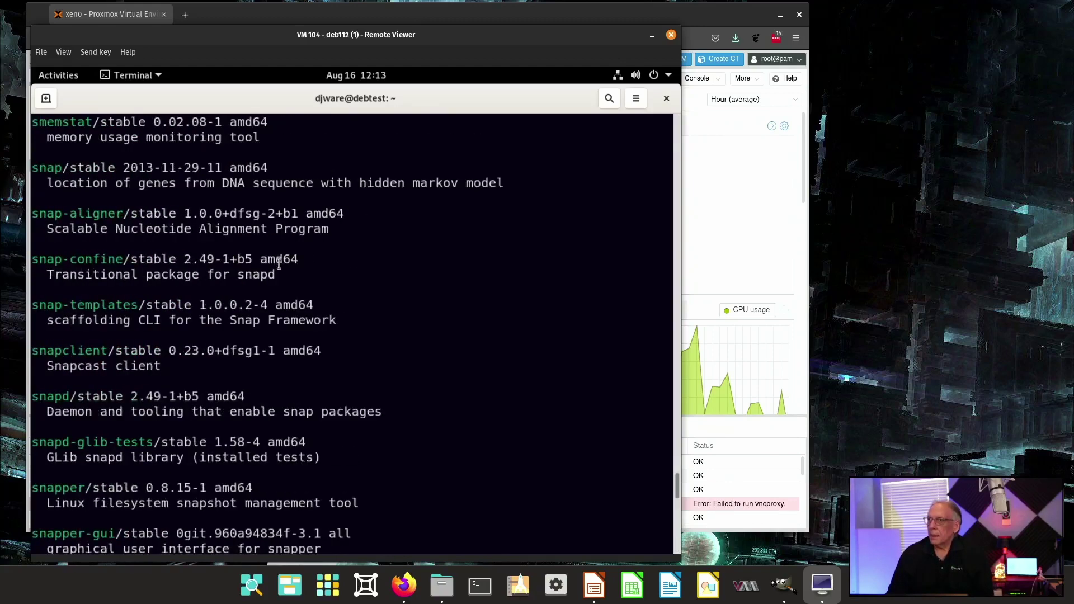
scroll(279, 265, down, 3)
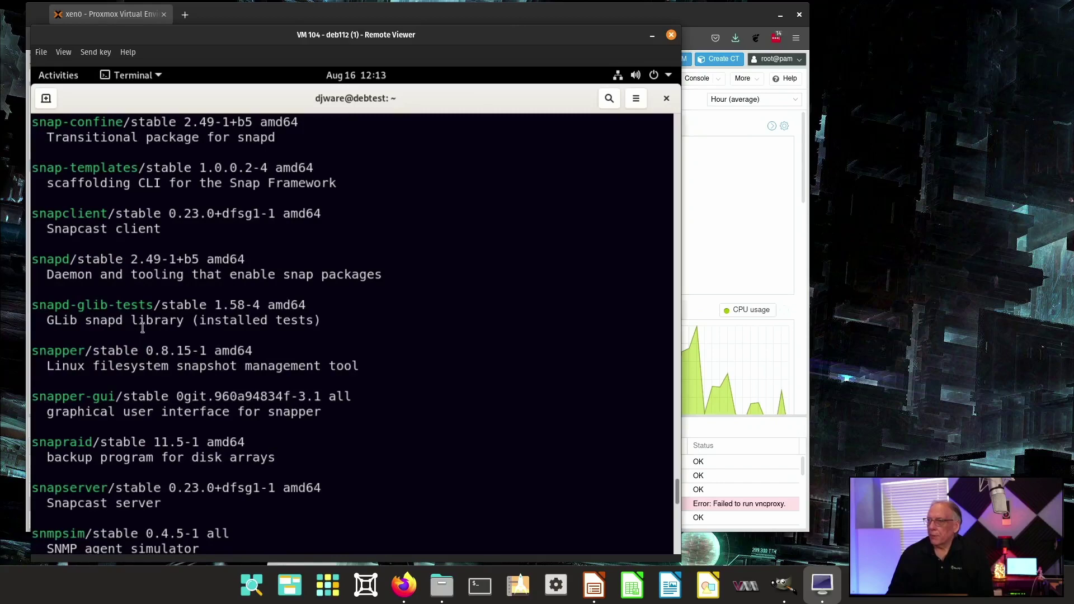
scroll(142, 329, down, 1)
scroll(144, 329, up, 3)
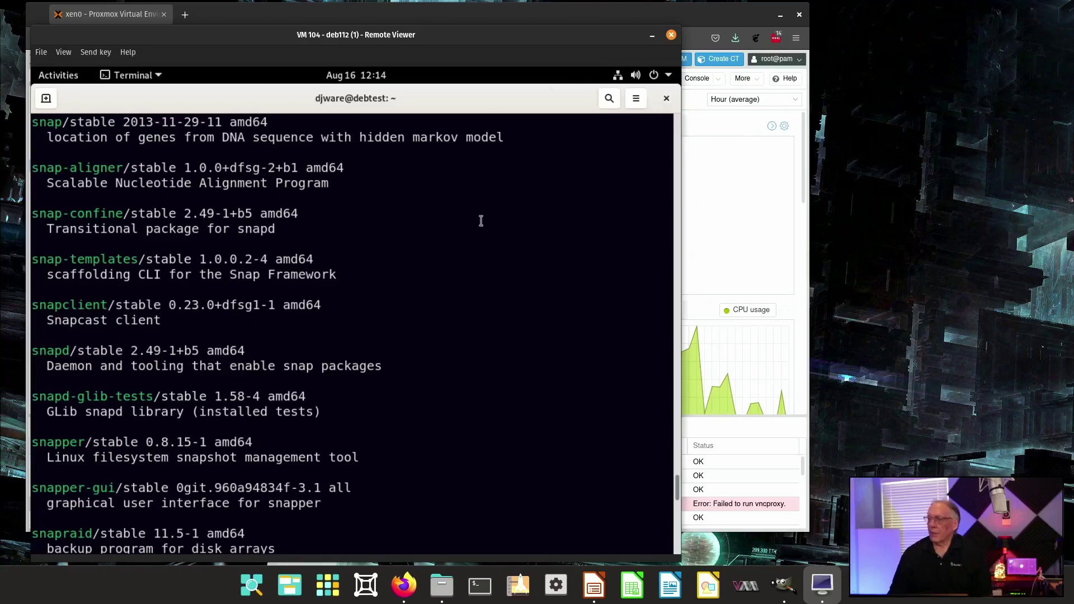
text(exit)
key(Return)
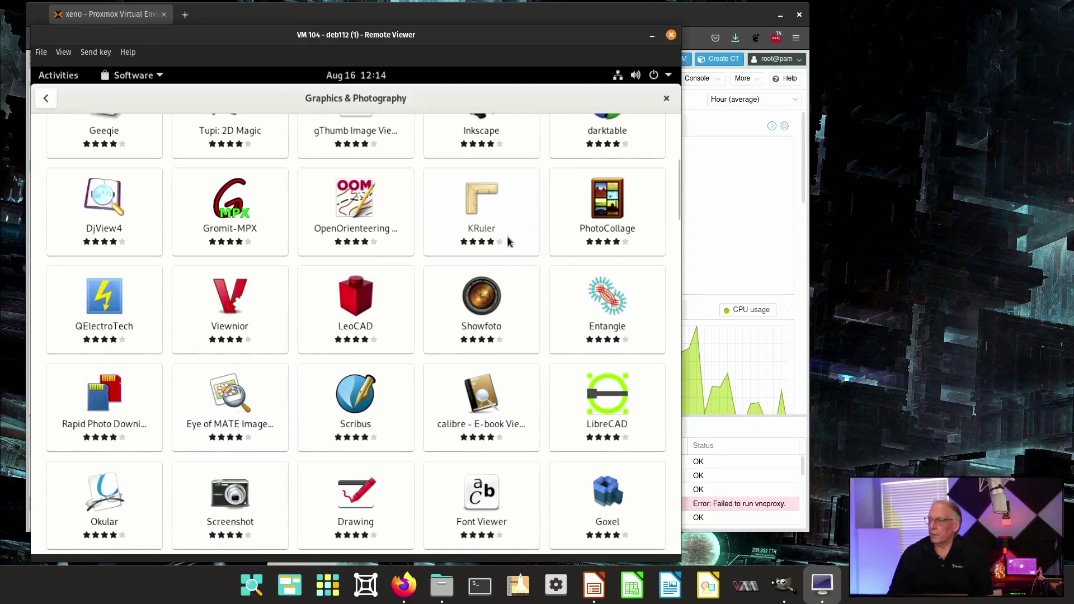
- Browse the remaining Graphics & Photography applications and return to the software category overview
scroll(510, 250, down, 3)
scroll(446, 286, down, 5)
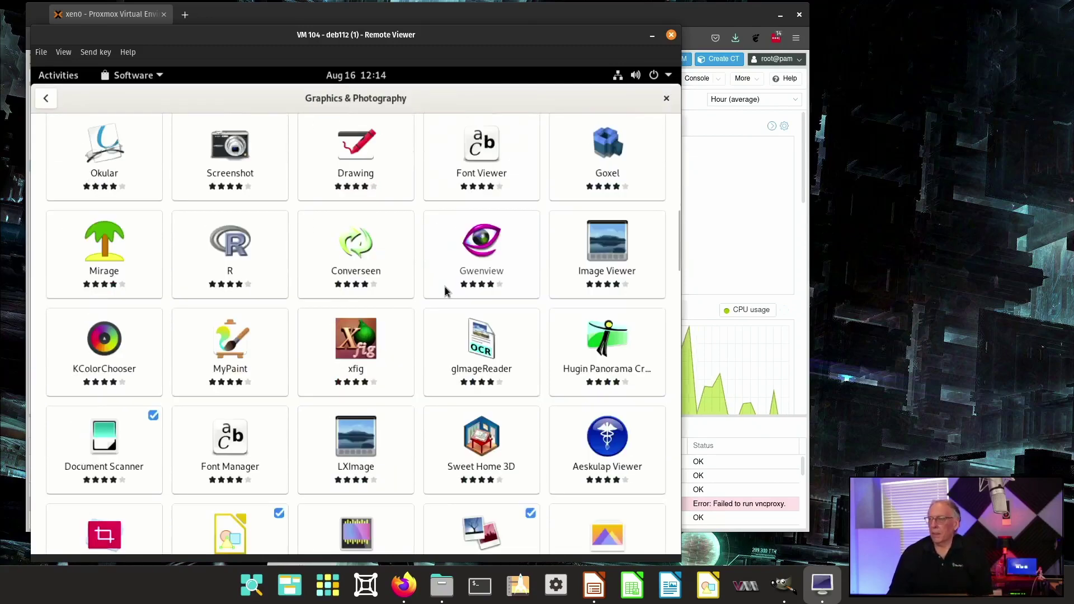
scroll(446, 289, down, 2)
scroll(446, 287, down, 6)
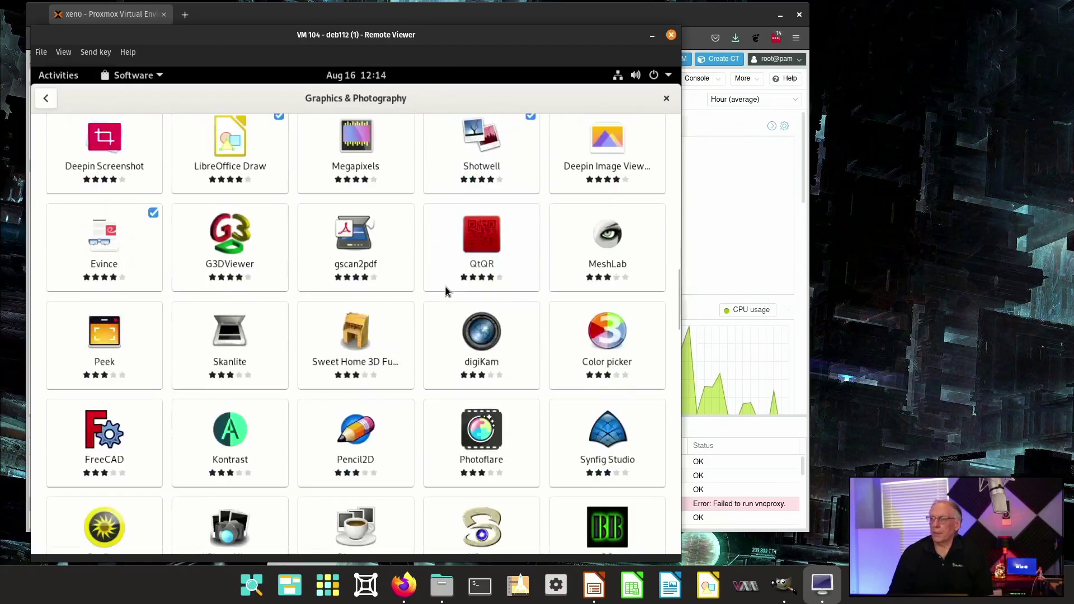
scroll(480, 277, down, 9)
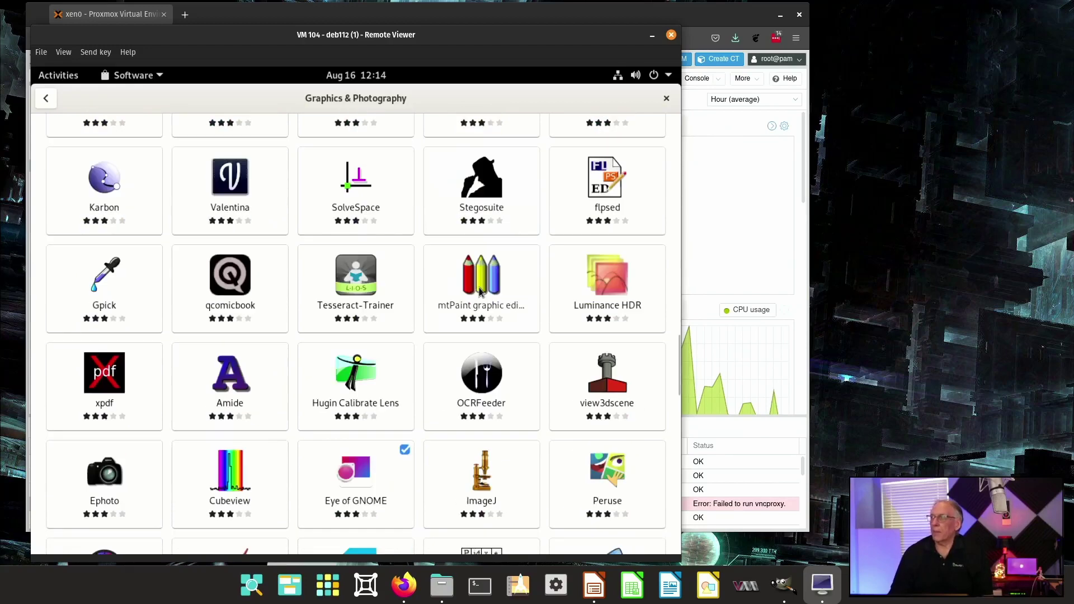
click(46, 98)
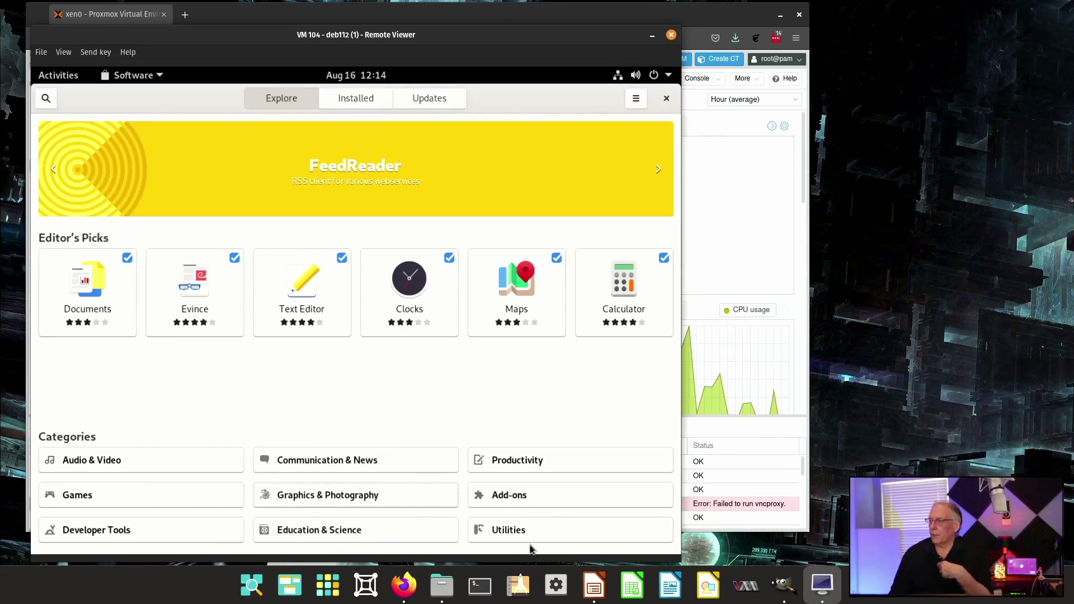
- Browse the Productivity category, examine calibre's description and version details, and close the software catalogue
click(512, 462)
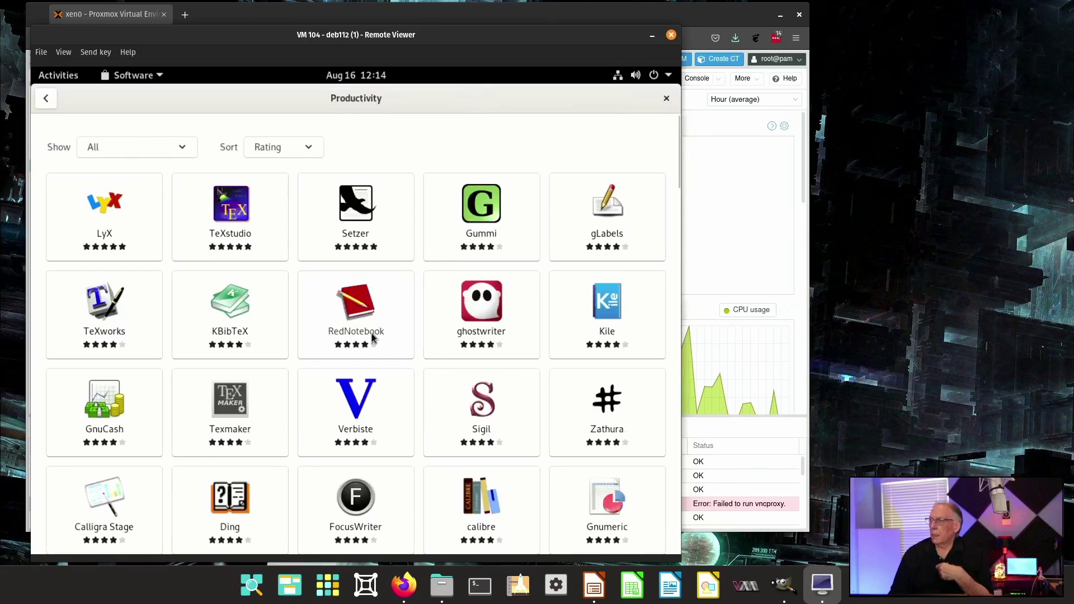
scroll(373, 337, down, 2)
scroll(372, 337, down, 5)
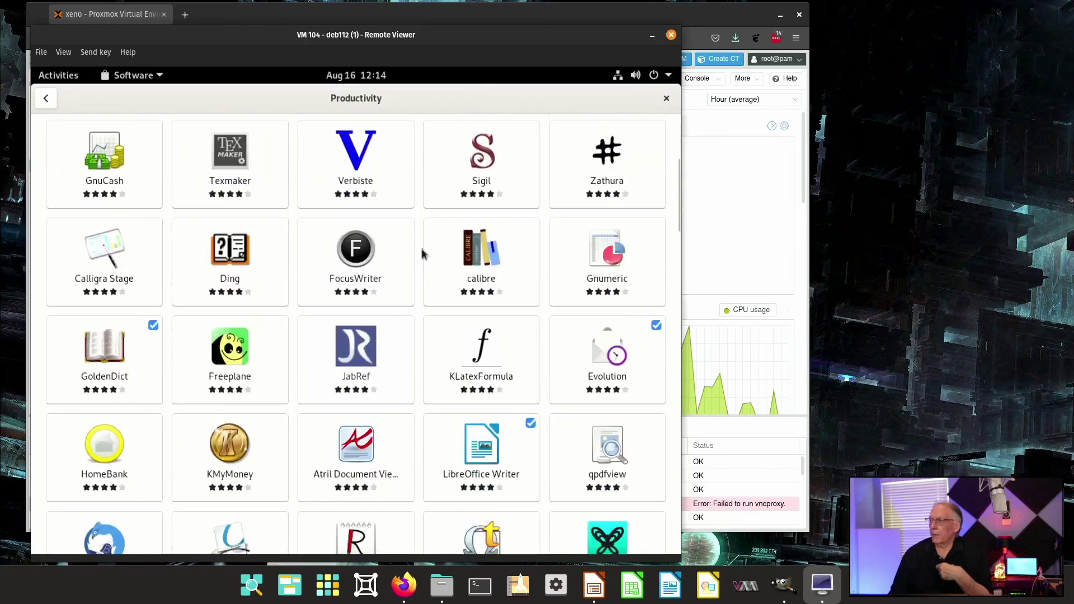
click(480, 247)
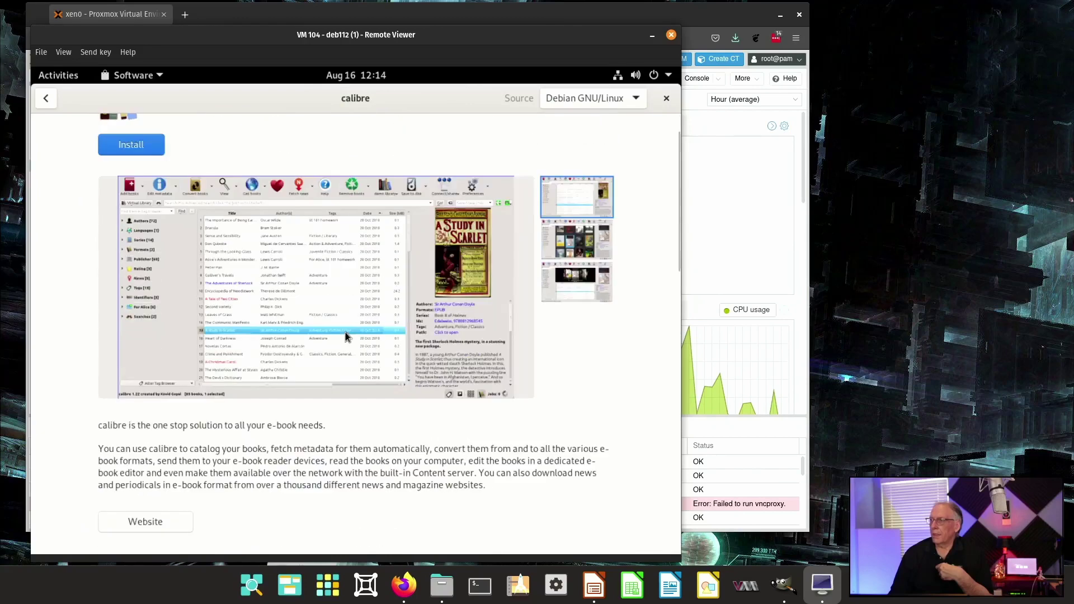
scroll(346, 330, down, 5)
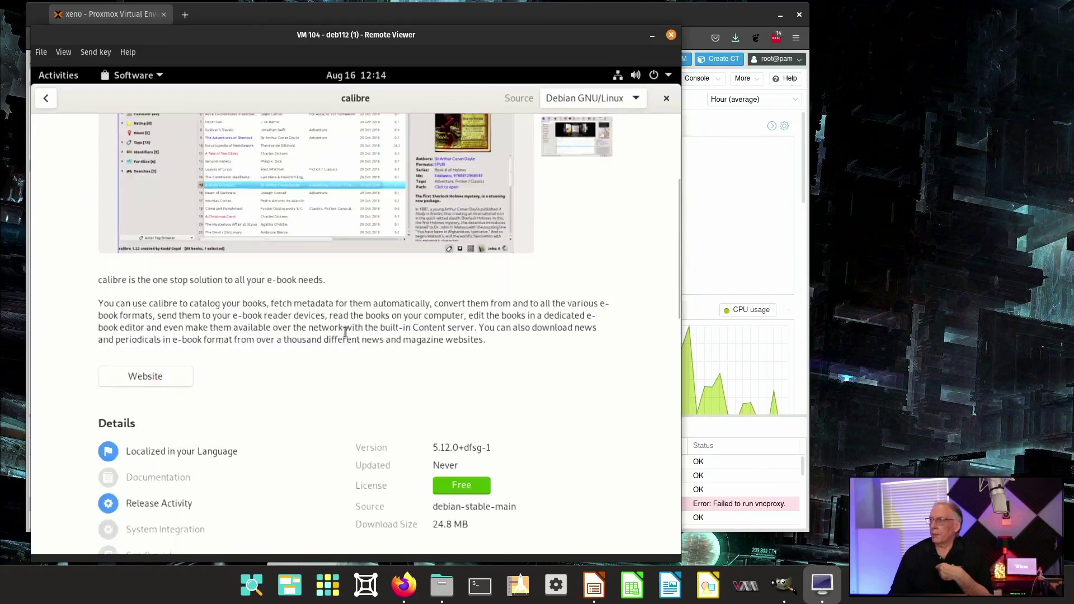
click(46, 99)
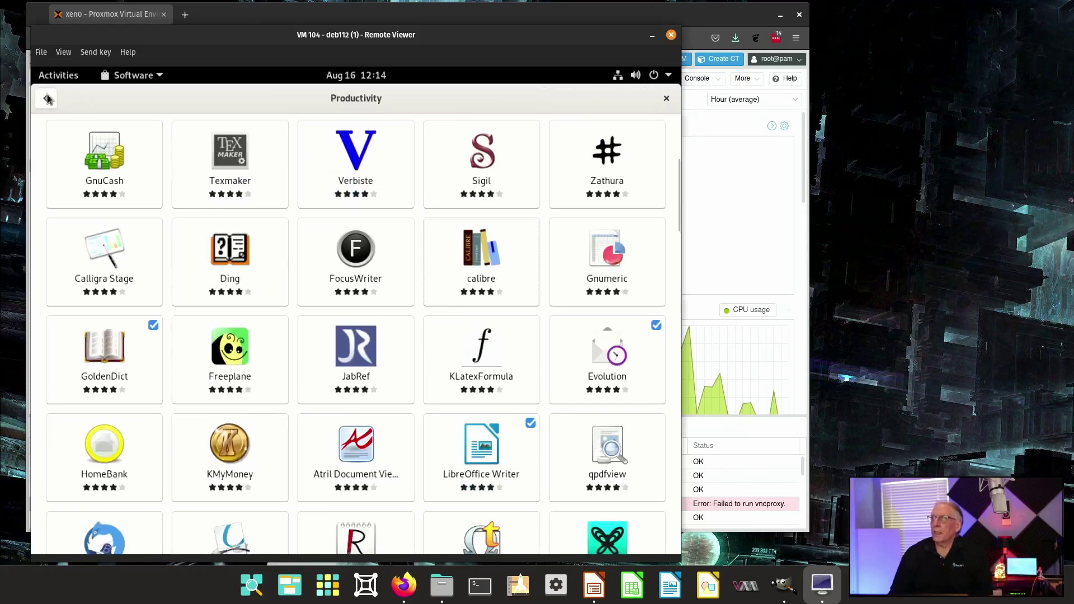
click(666, 99)
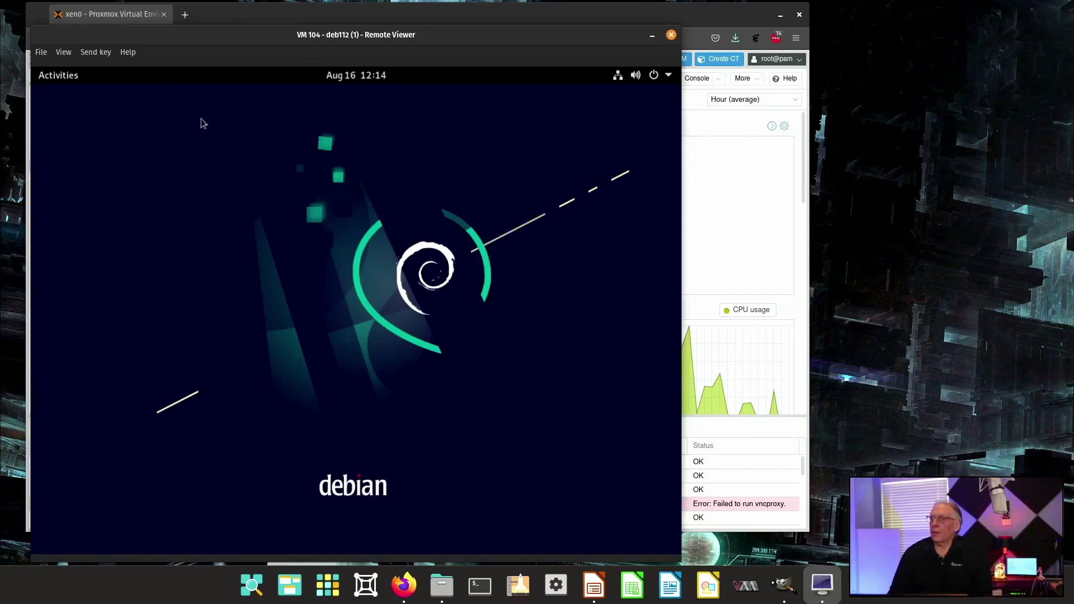
- Launch LibreOffice Writer from the installed applications, dismiss the startup tip and release-notes notice, and close it
click(71, 82)
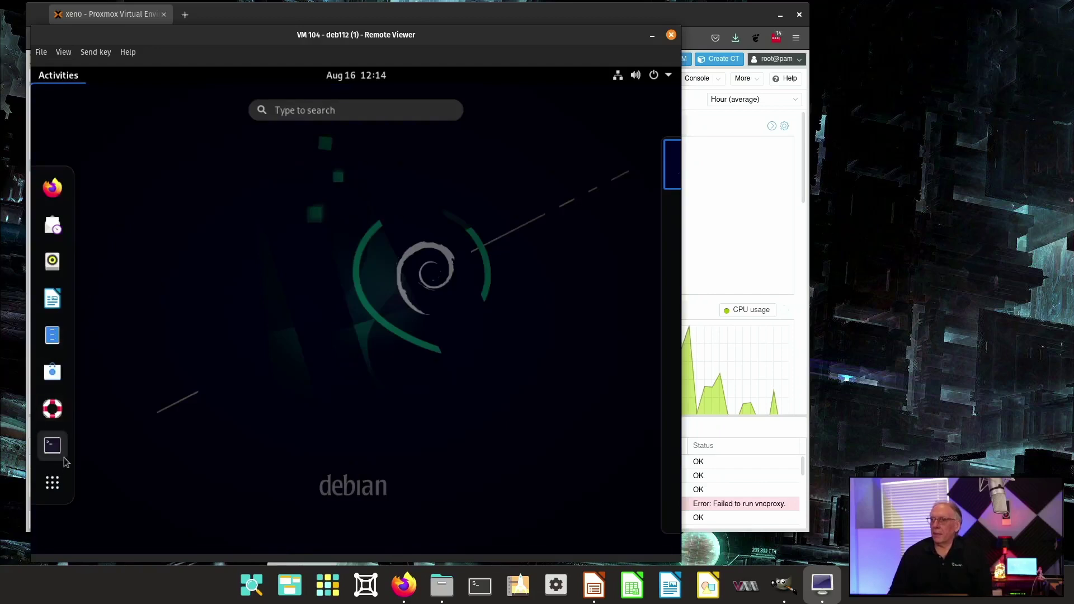
click(52, 482)
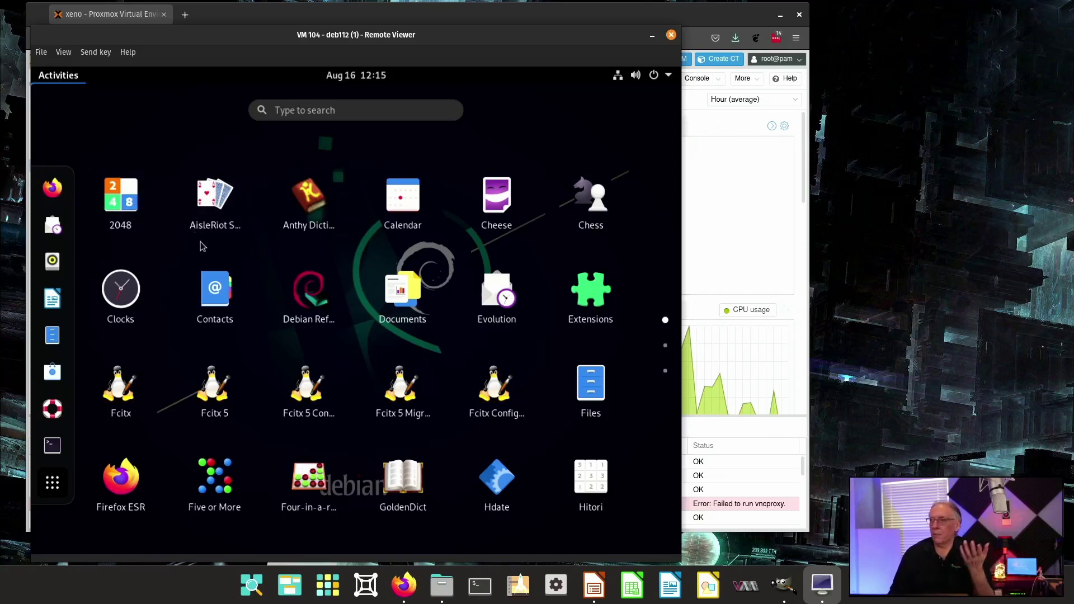
scroll(203, 252, down, 1)
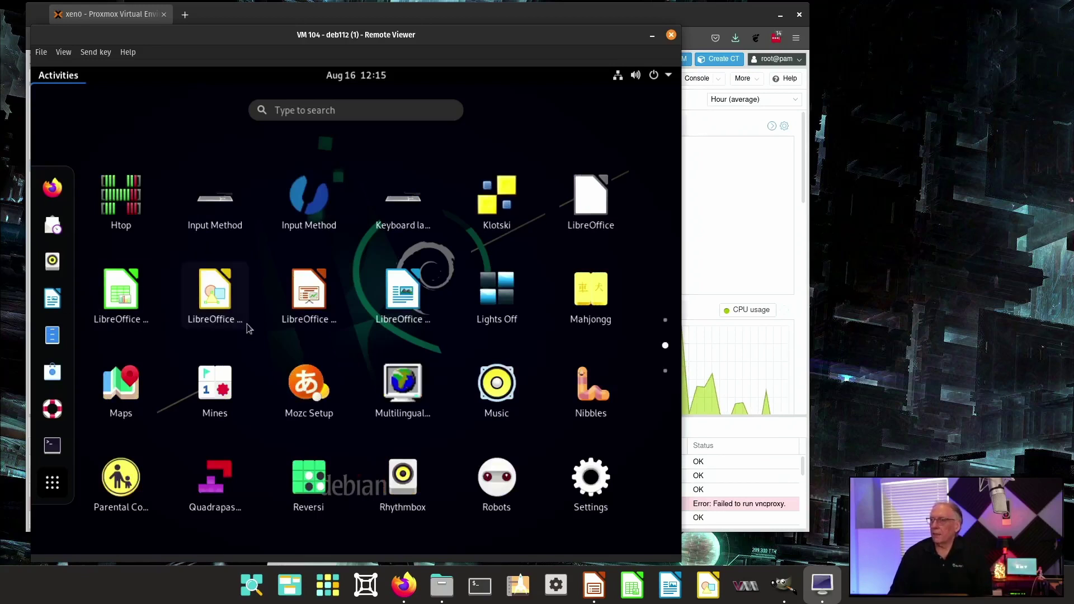
click(404, 291)
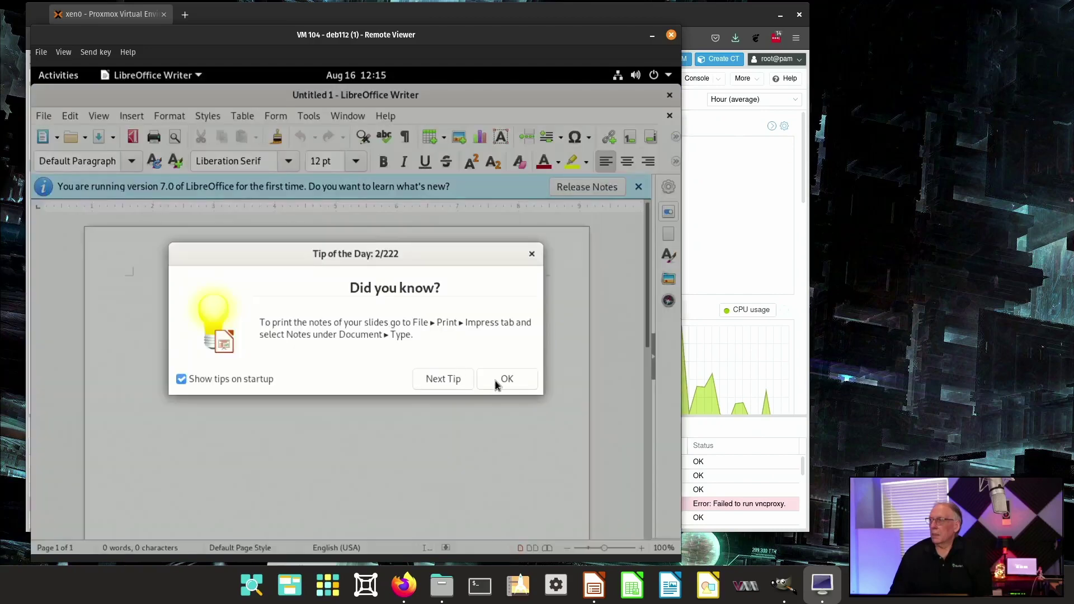
click(496, 385)
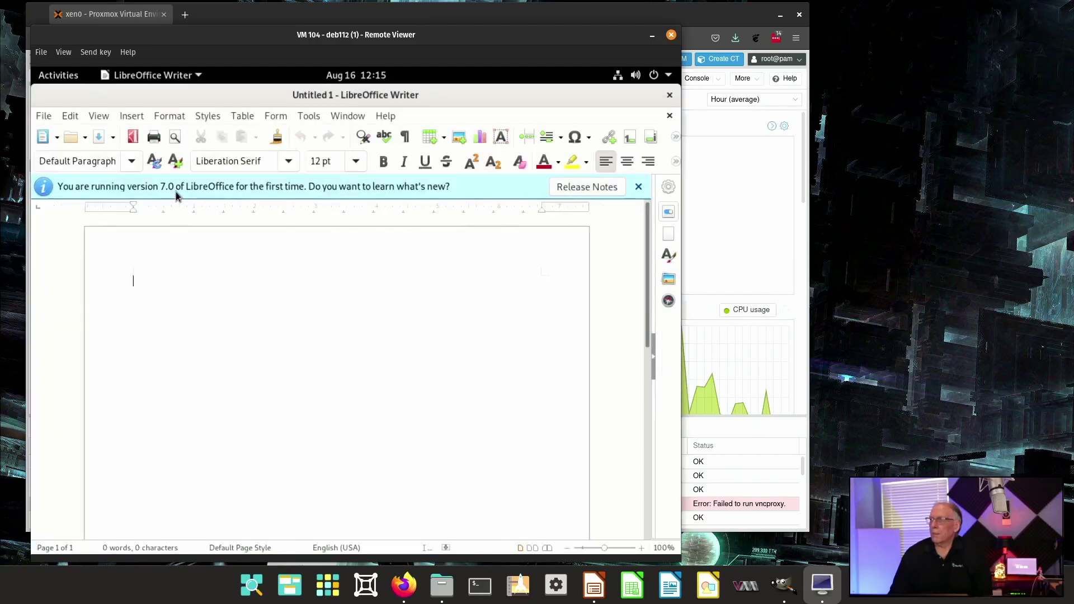
click(639, 189)
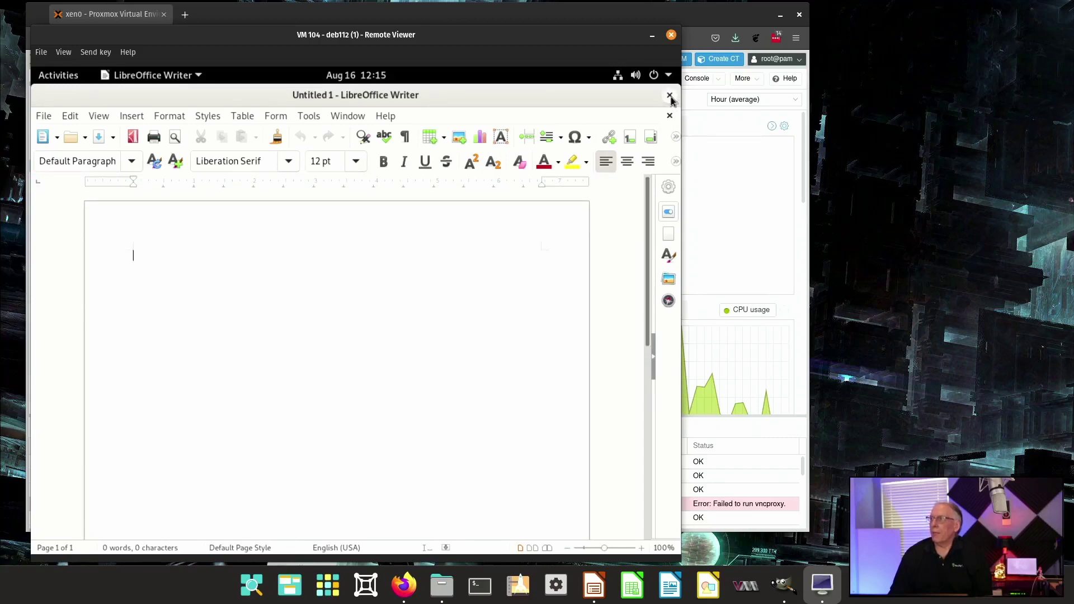
click(670, 97)
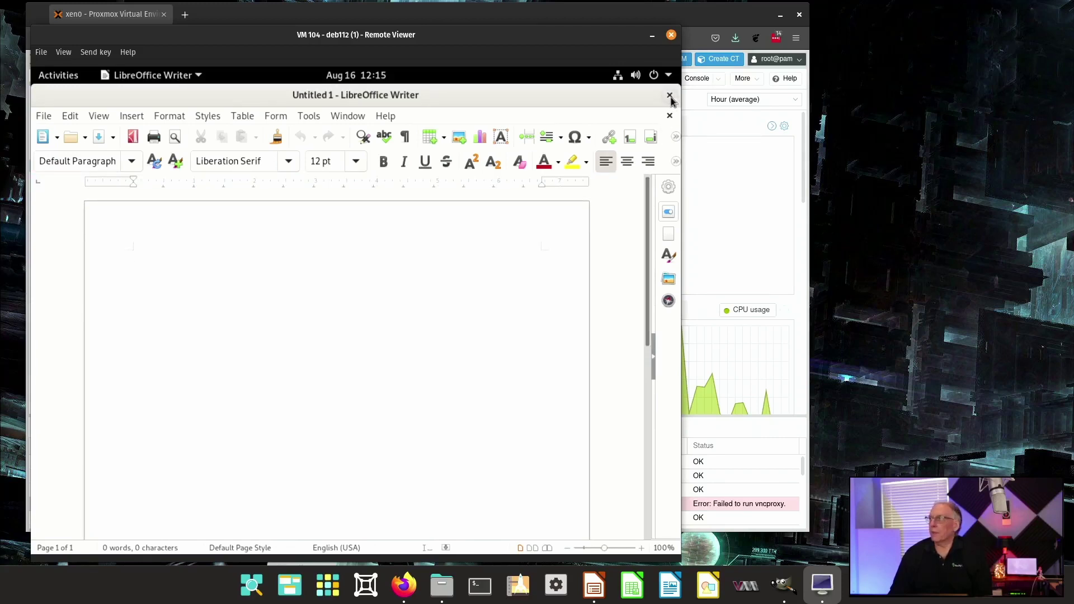
- Show all installed applications and examine every page of the application grid
click(66, 81)
click(53, 483)
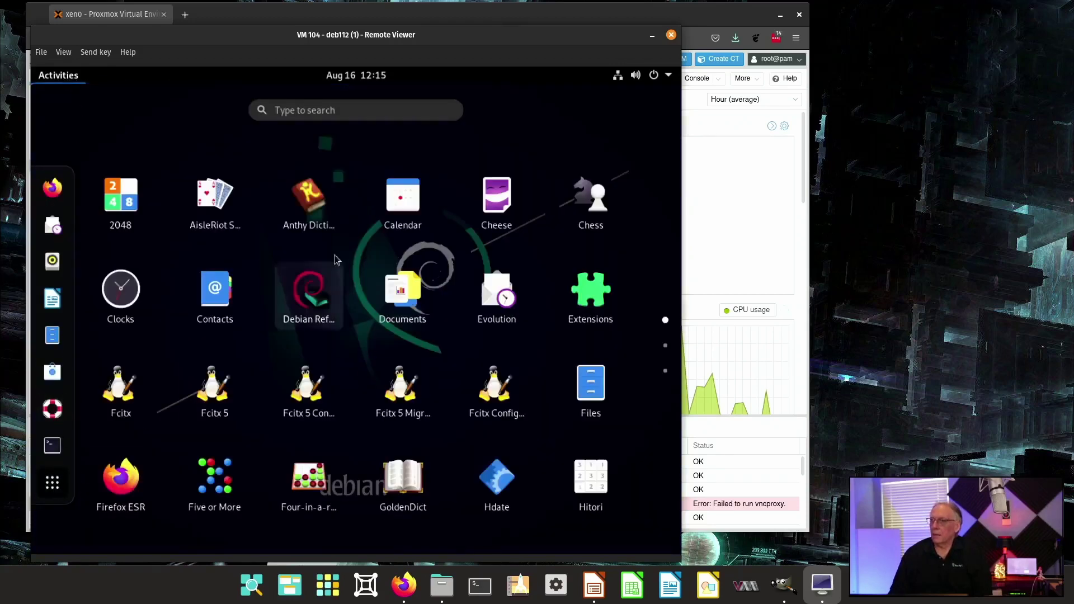
scroll(344, 256, down, 1)
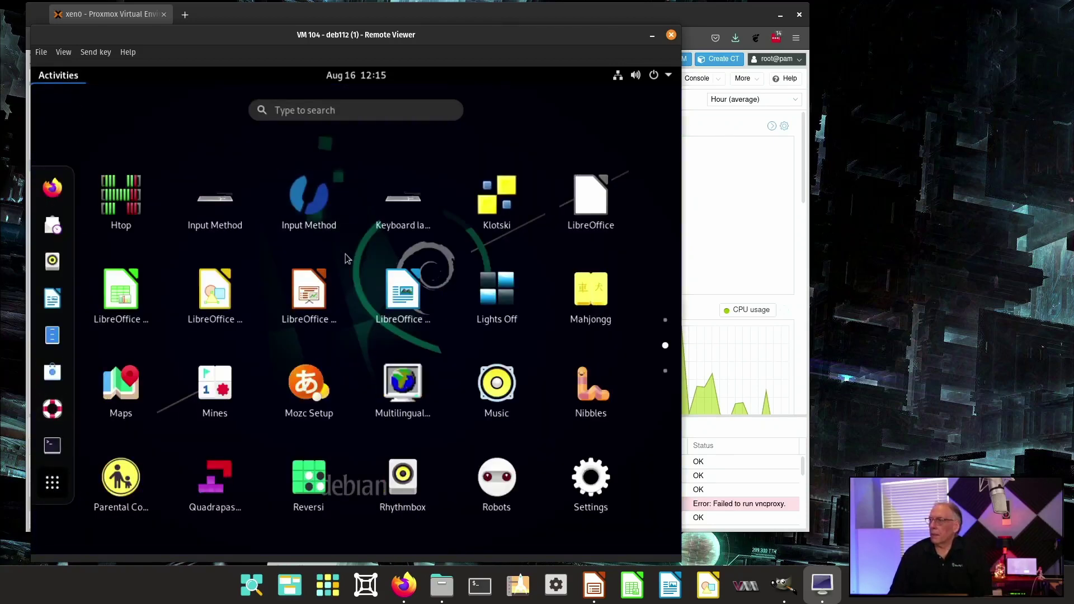
scroll(496, 276, down, 1)
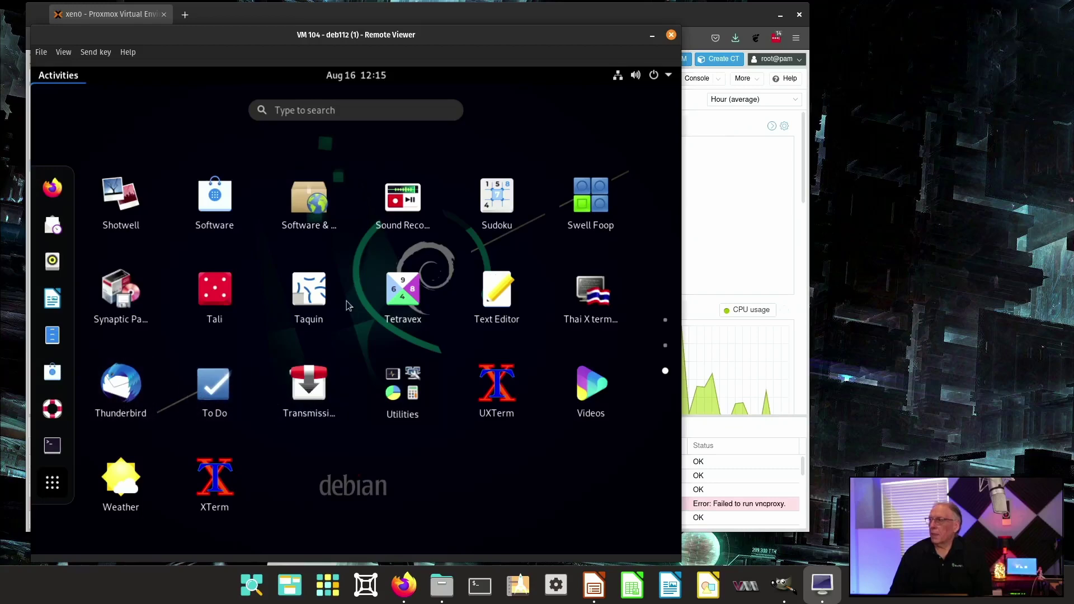
scroll(352, 305, up, 2)
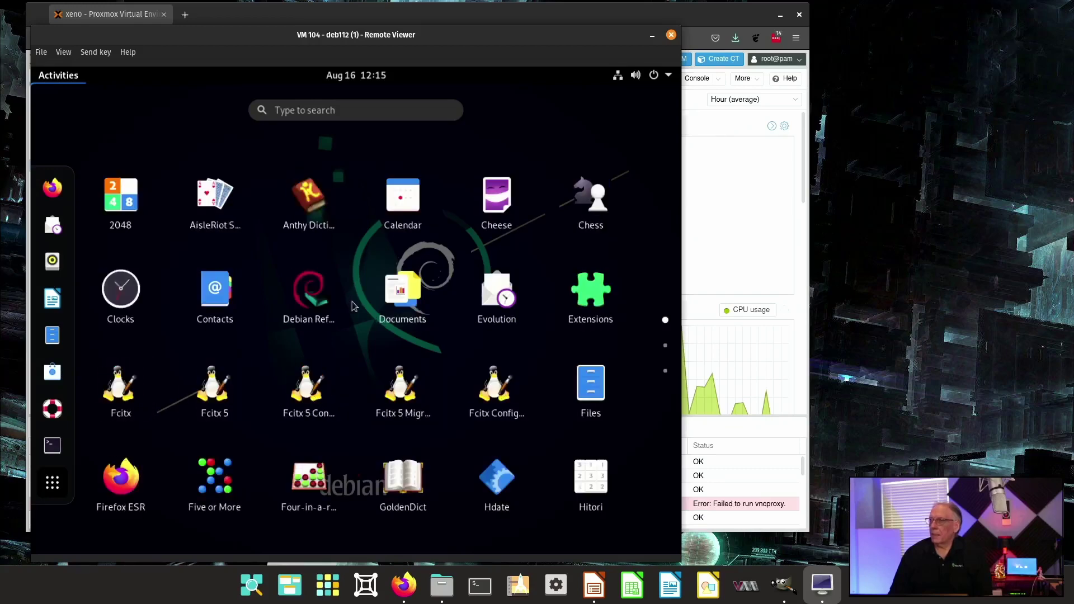
scroll(353, 305, down, 1)
scroll(354, 308, up, 1)
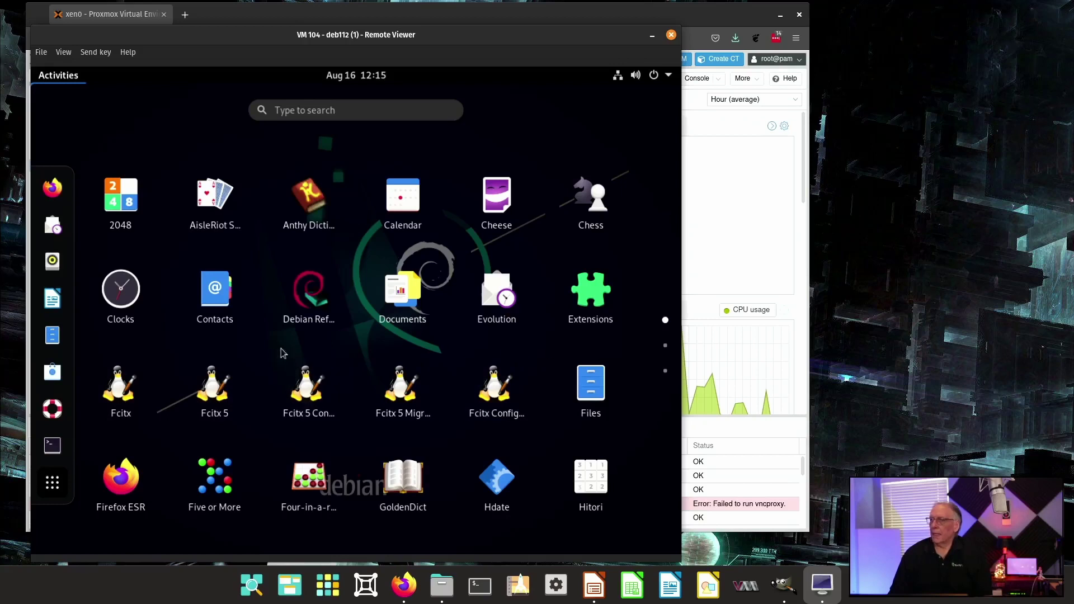
scroll(283, 349, down, 1)
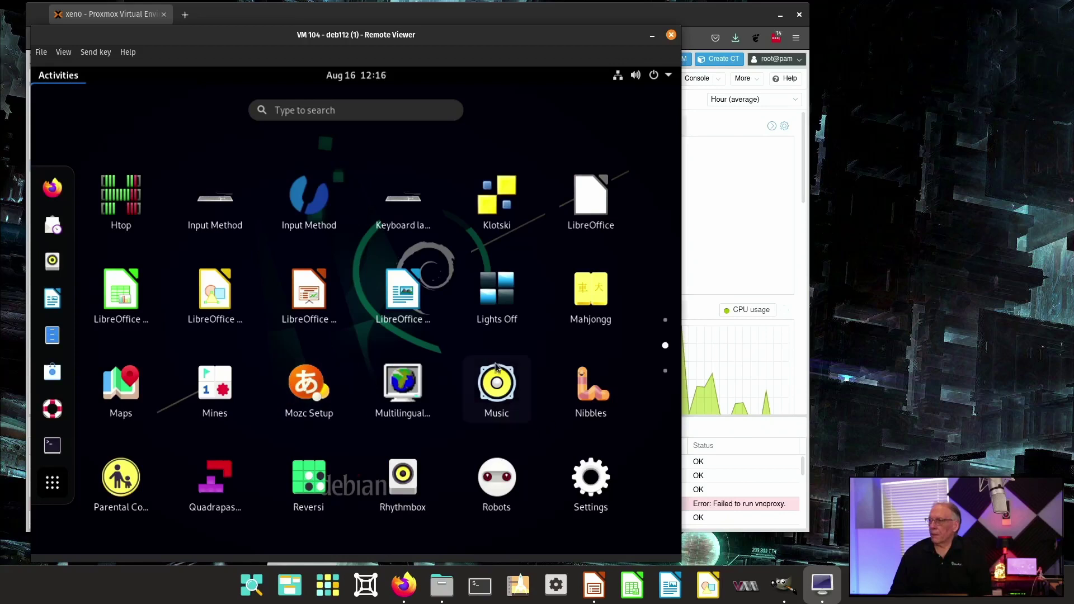
scroll(306, 396, down, 1)
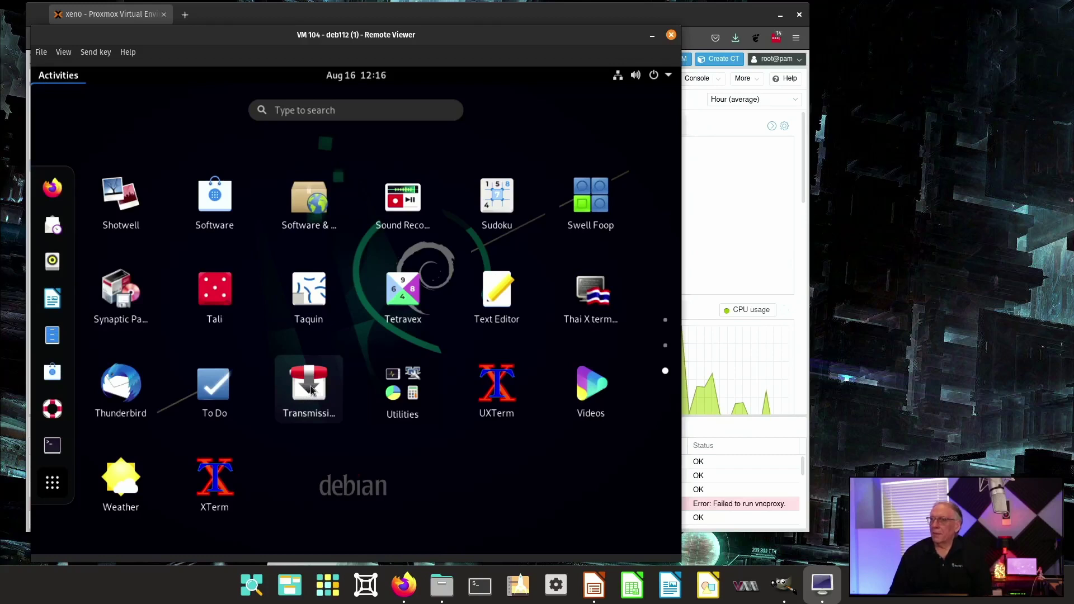
scroll(311, 389, up, 1)
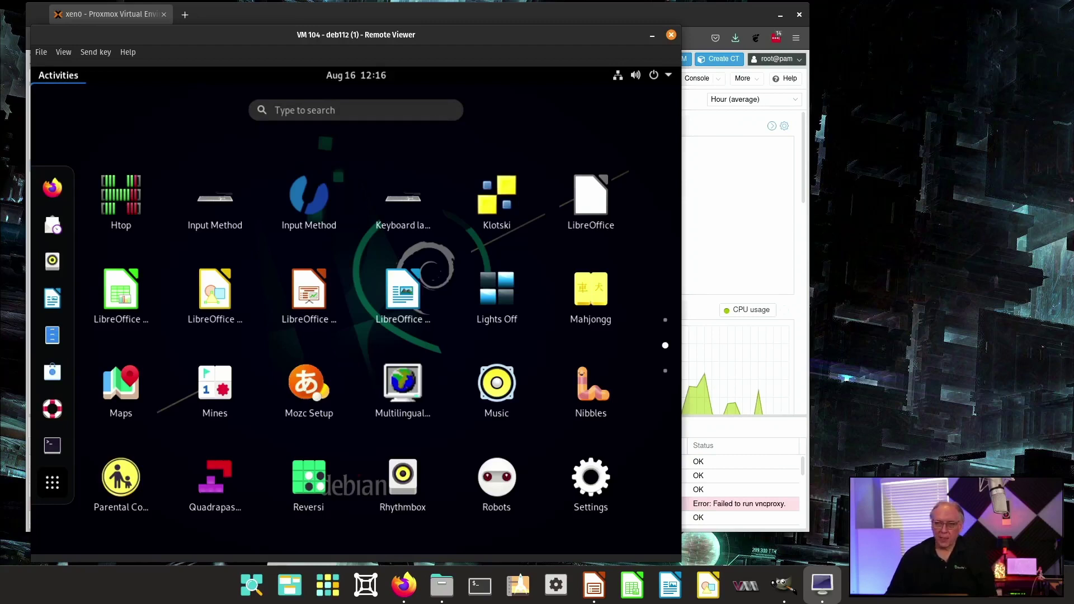
- Switch to the LibreOffice Impress presentation and start the slide show at the Conclusions slide
key(alt+Tab)
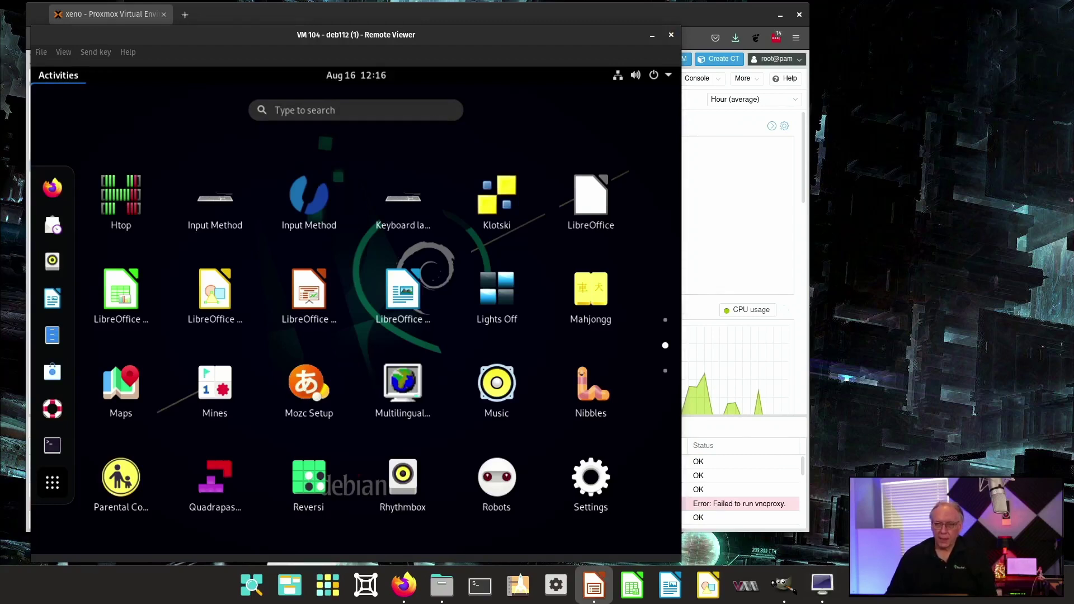
key(F5)
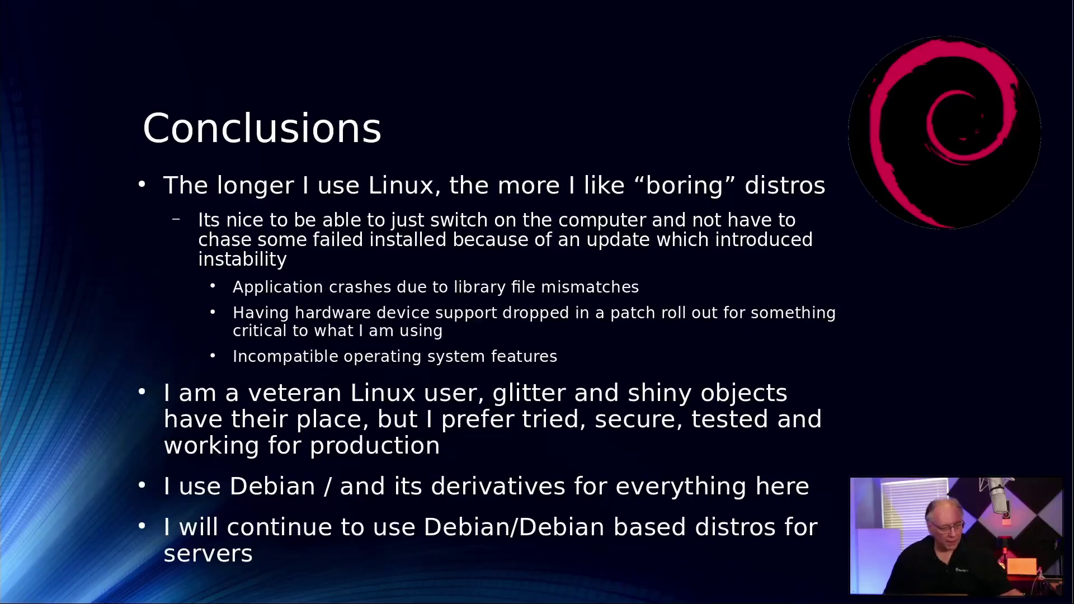